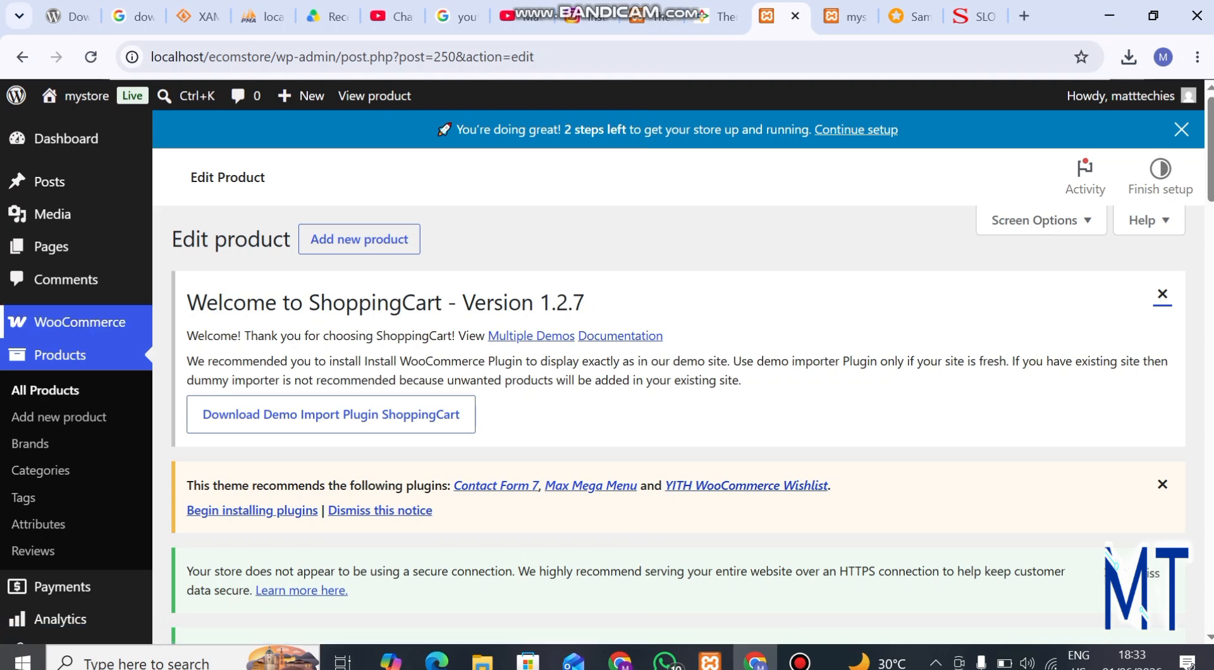
# Step: Open the WordPress admin page for managing the site's navigation menus
pyautogui.scroll(-1, 38, 480)
pyautogui.scroll(-3, 38, 481)
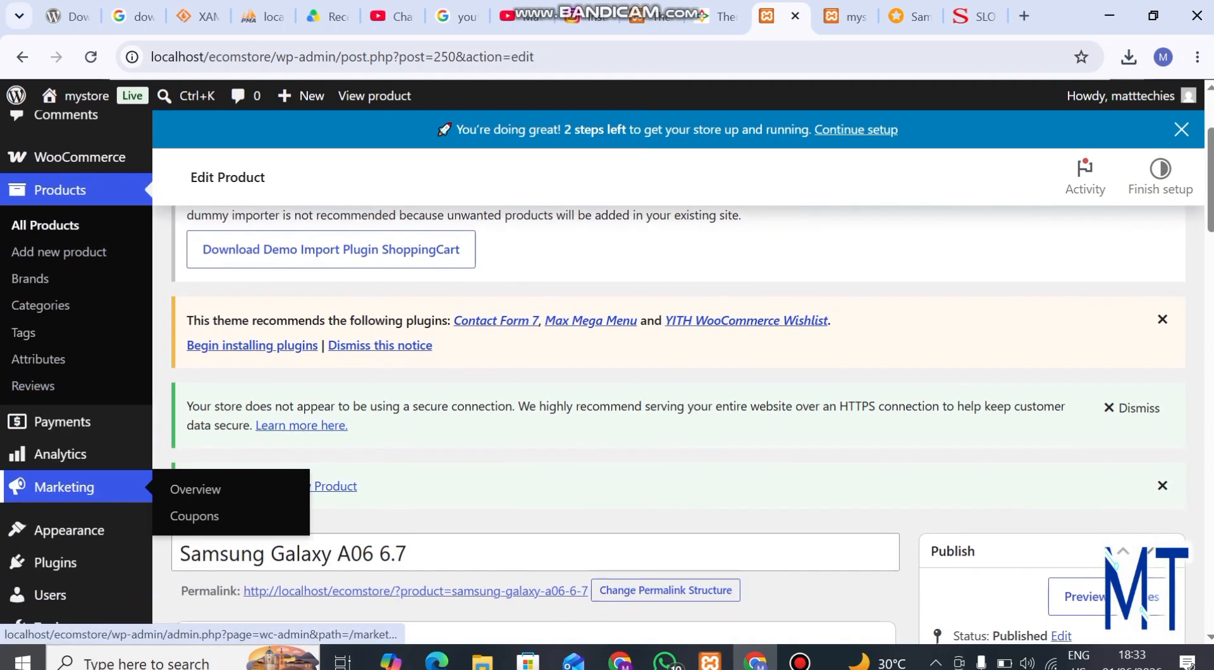
pyautogui.moveTo(63, 540)
pyautogui.scroll(-3, 63, 541)
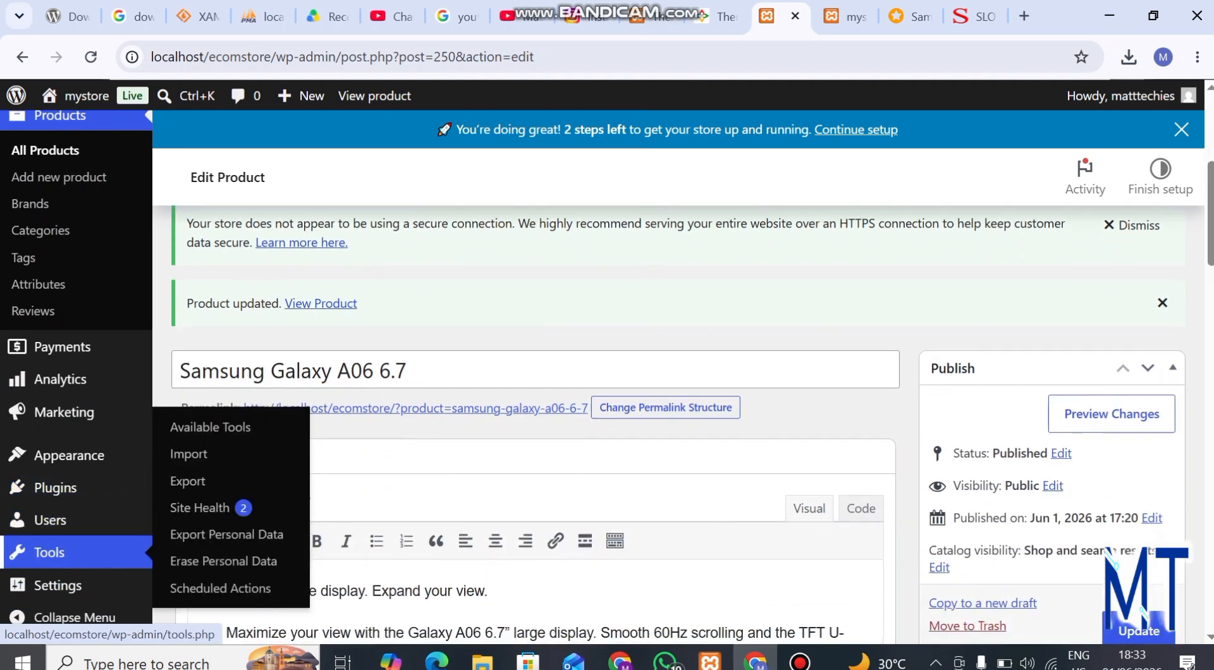
pyautogui.moveTo(63, 456)
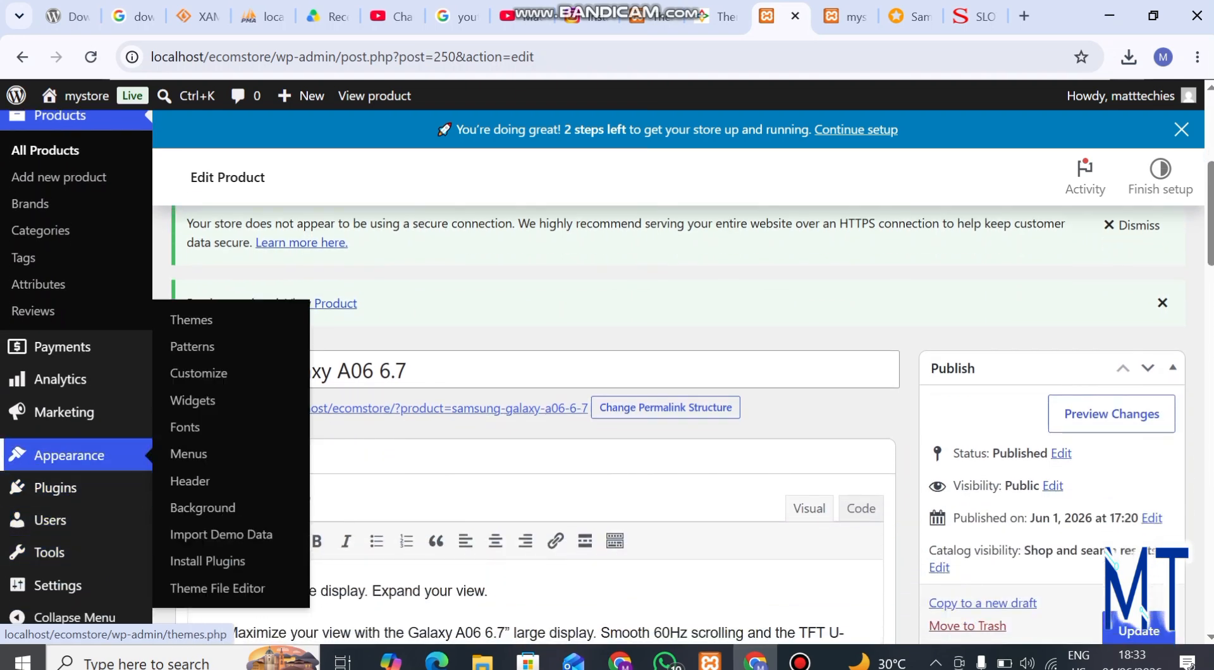
pyautogui.click(188, 453)
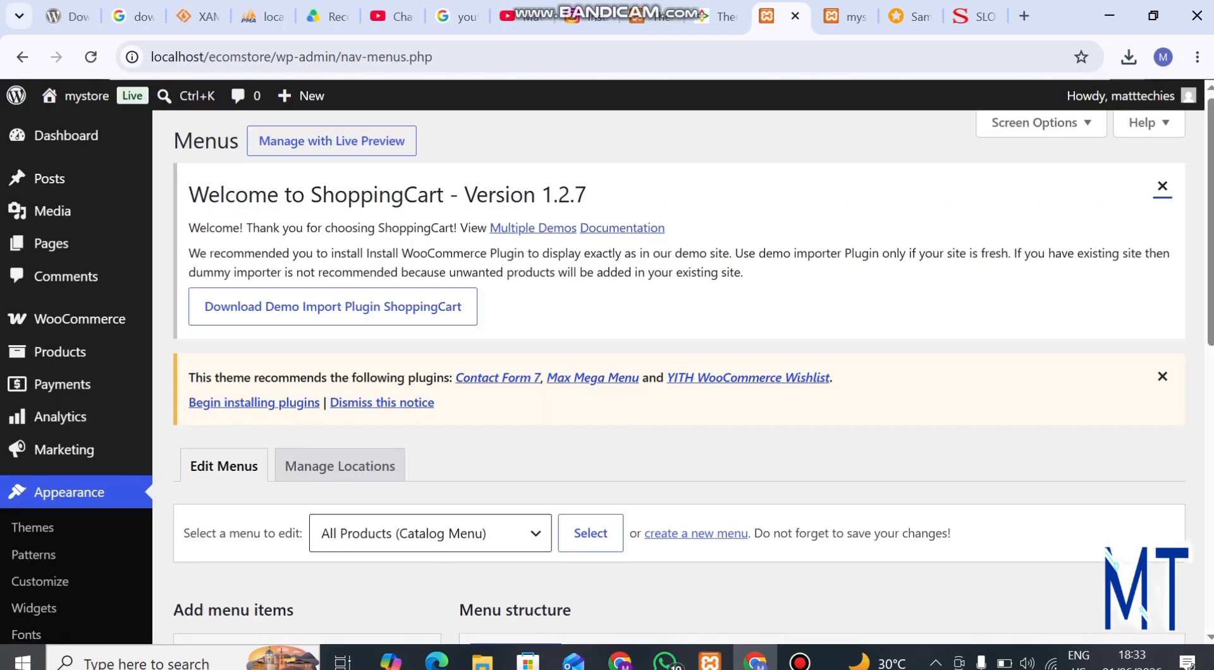
# Step: Review the items, name and location settings of the All Products menu
pyautogui.scroll(-5, 680, 377)
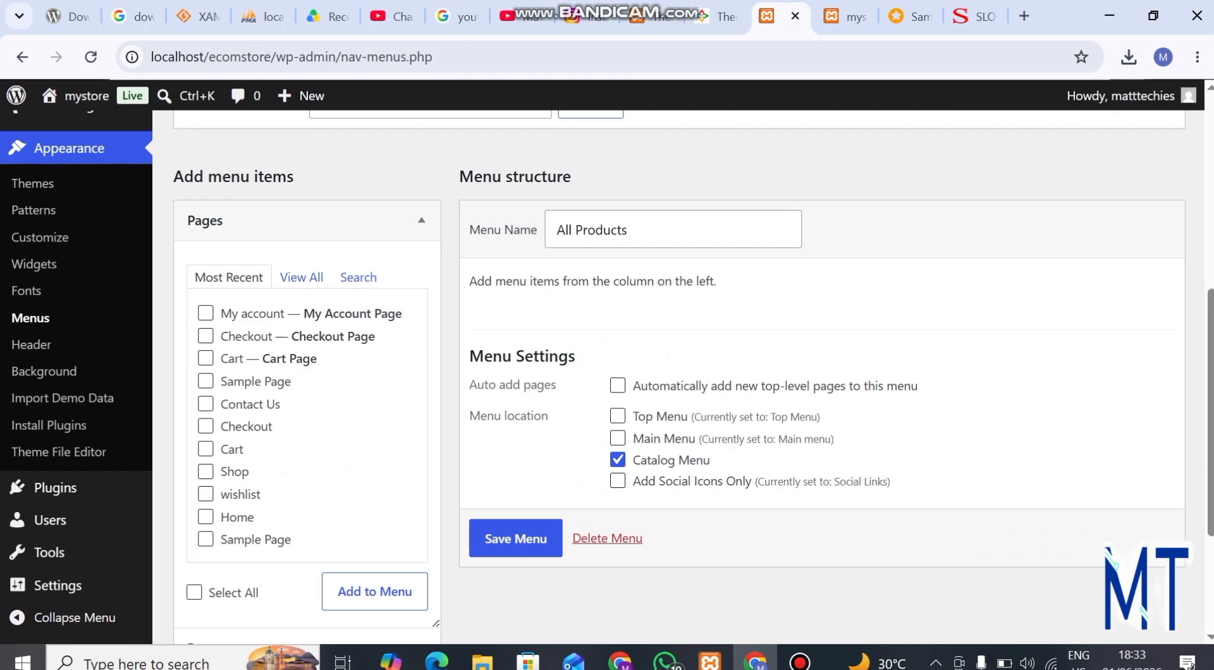
pyautogui.scroll(1, 679, 377)
pyautogui.scroll(-4, 679, 377)
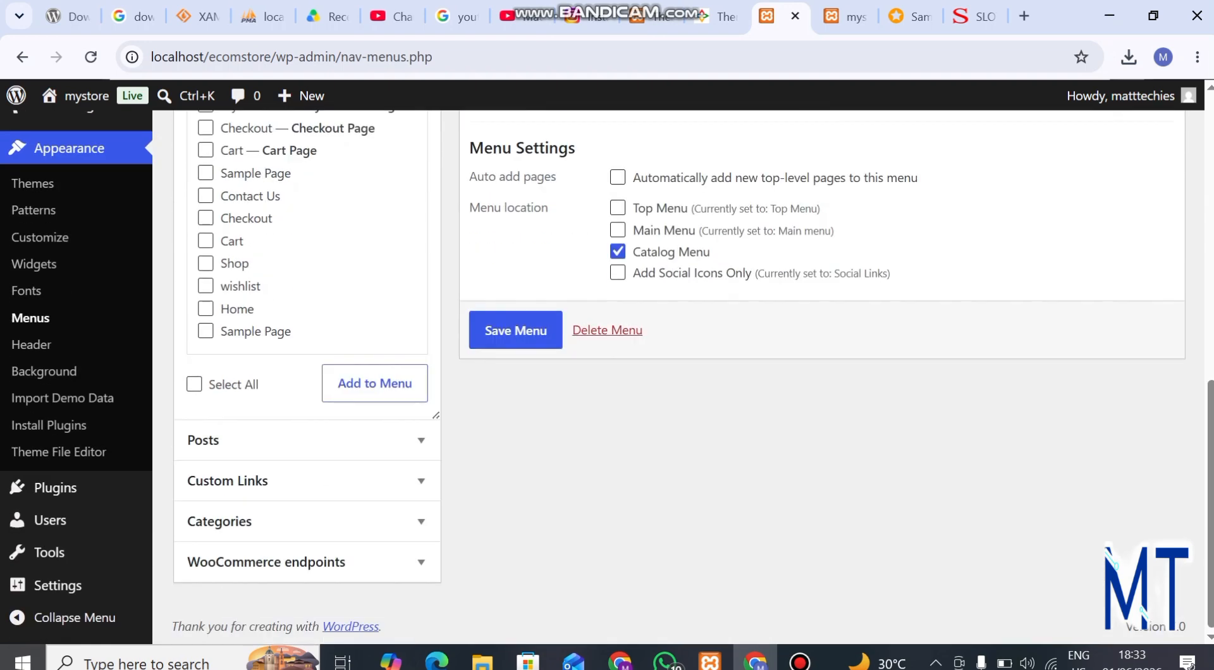
pyautogui.scroll(4, 679, 378)
pyautogui.click(673, 399)
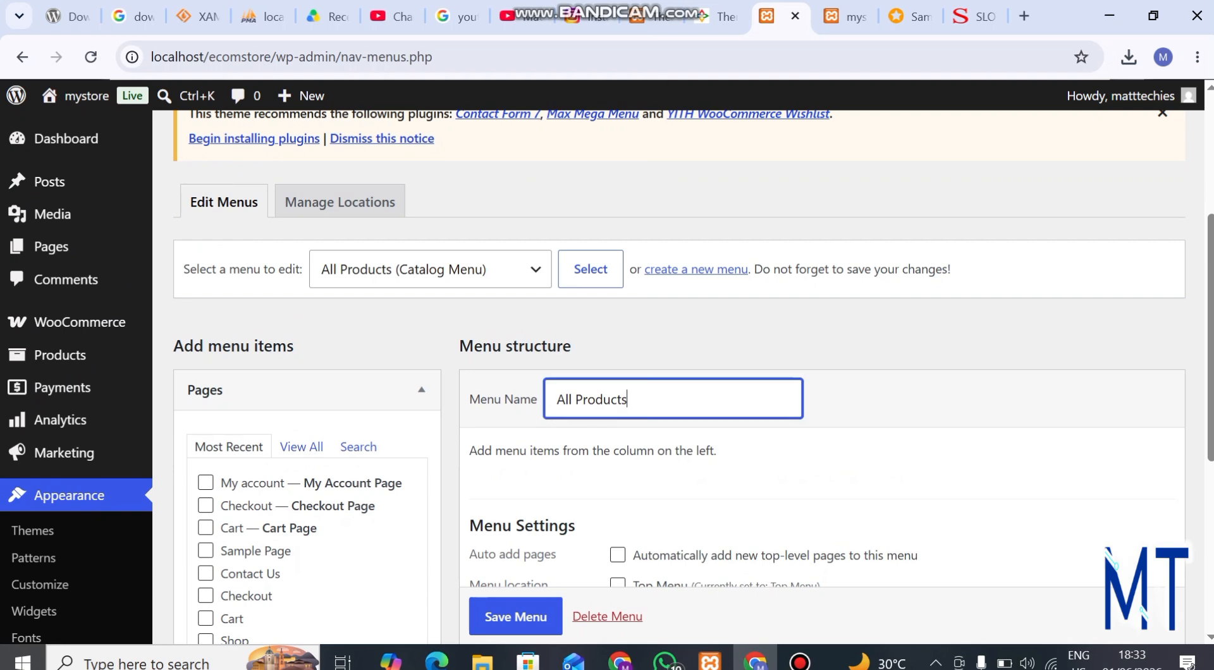
pyautogui.scroll(-2, 674, 399)
pyautogui.scroll(-2, 679, 378)
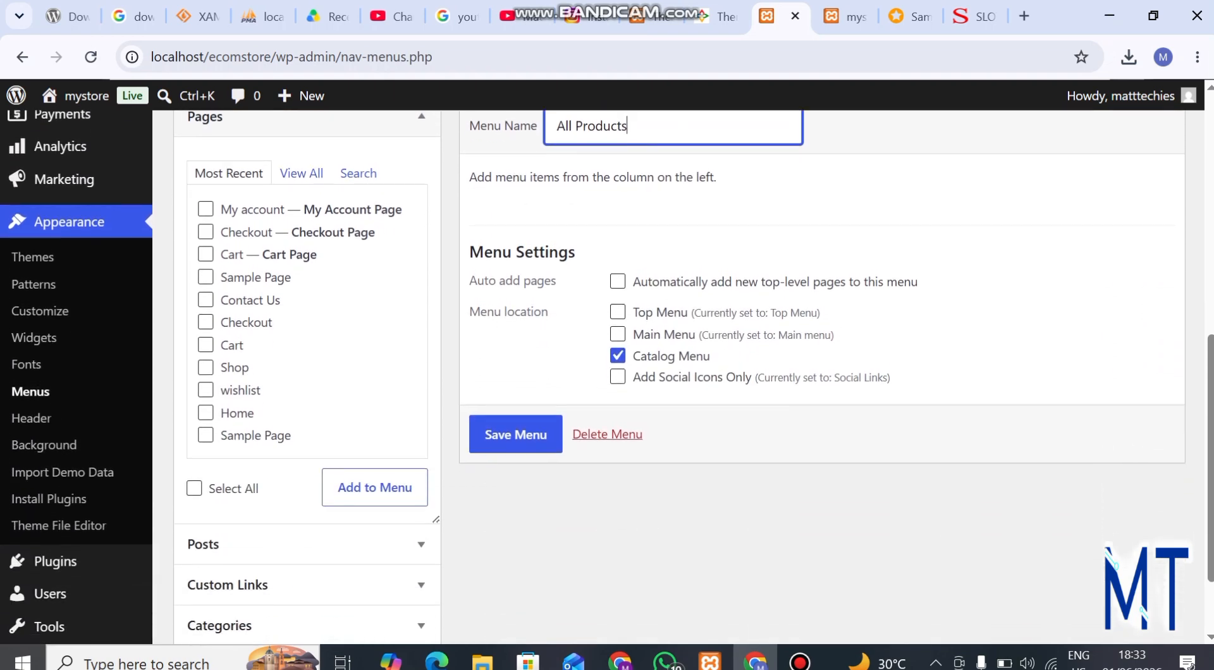
pyautogui.scroll(4, 679, 377)
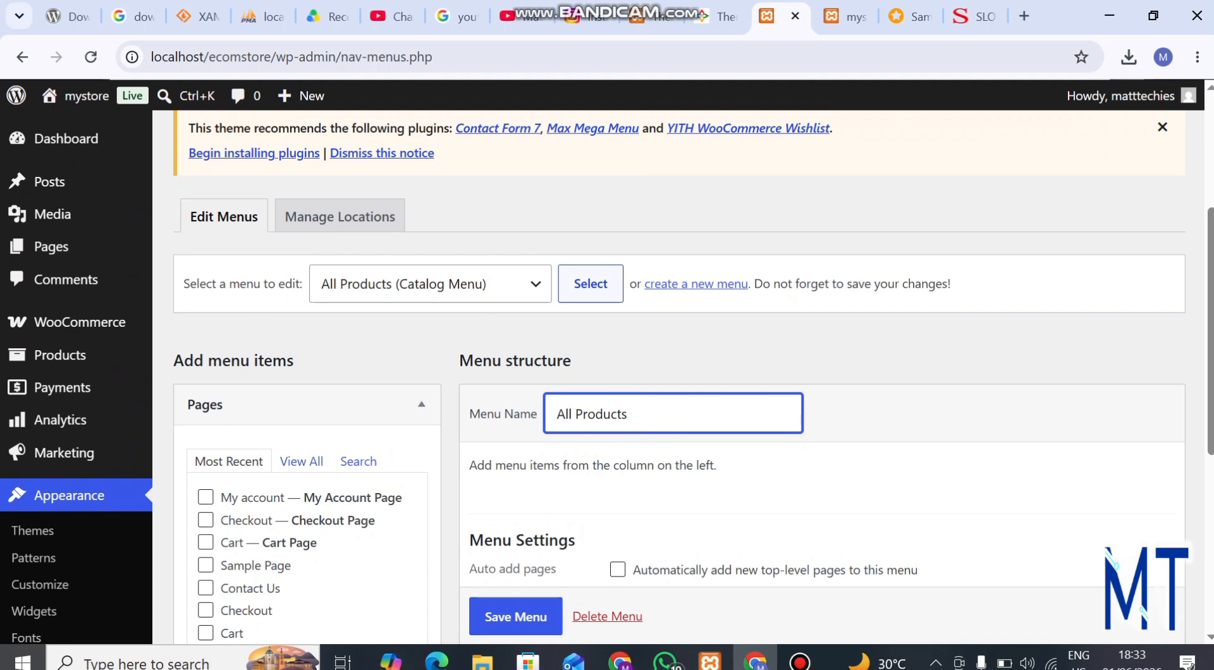
# Step: Begin a new navigation menu and name it main_menu
pyautogui.click(696, 284)
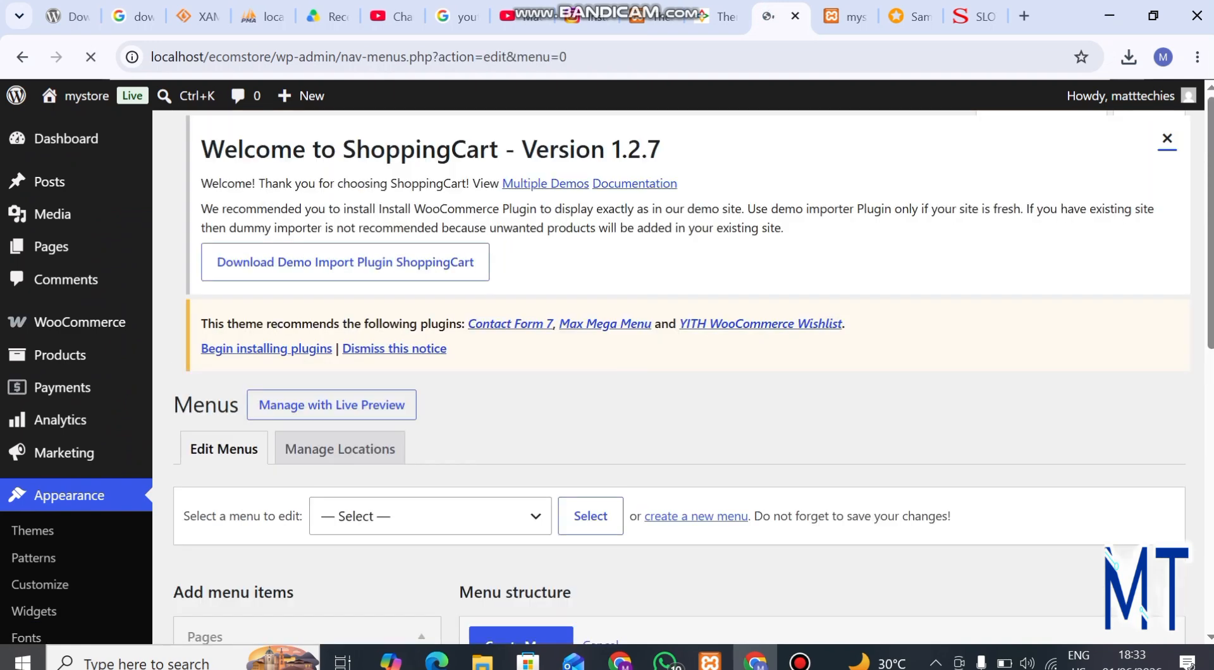
pyautogui.scroll(-3, 673, 392)
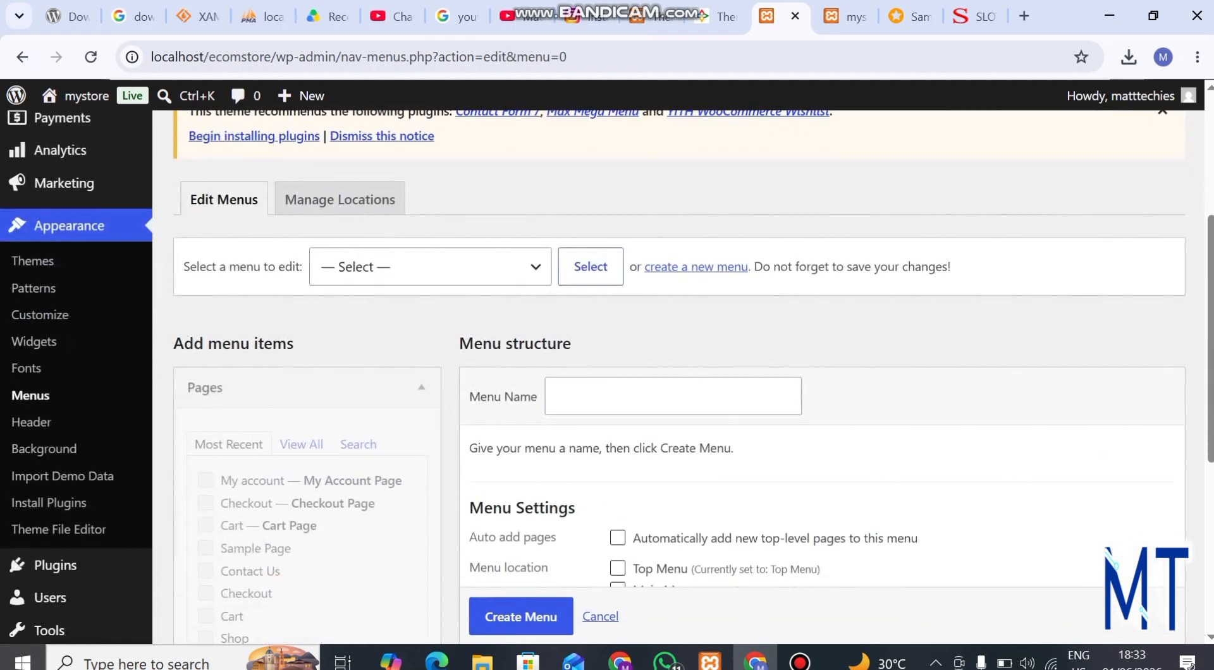
pyautogui.click(673, 392)
pyautogui.write('M')
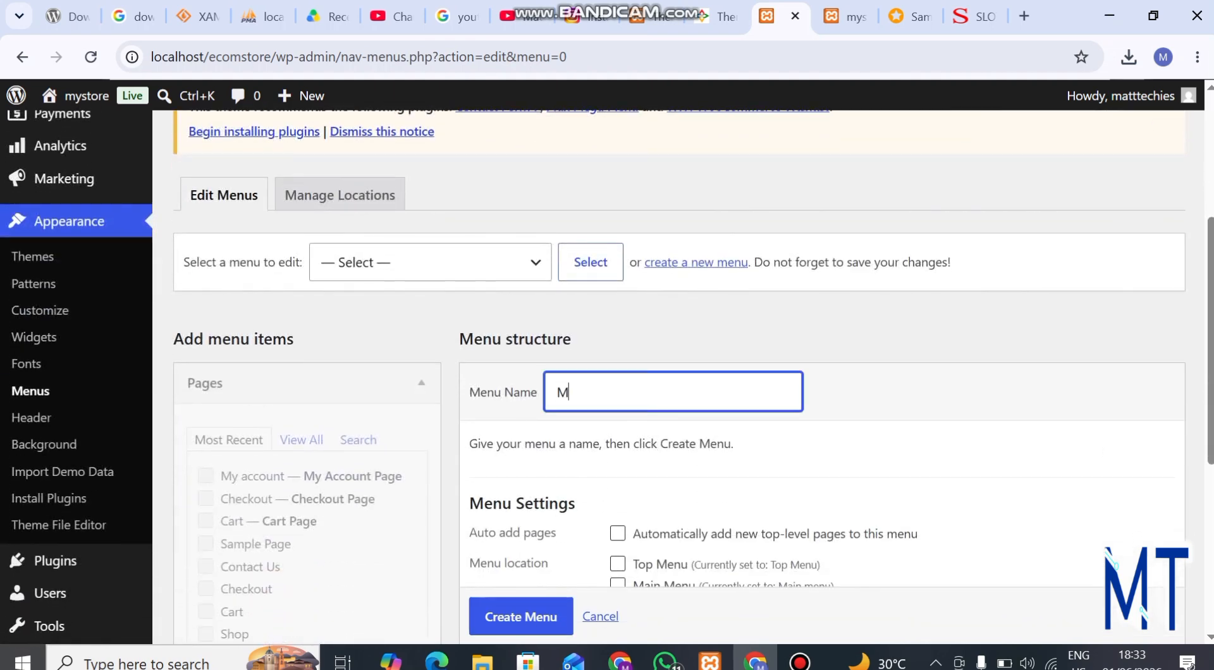
pyautogui.write('ain_Menu')
pyautogui.press('Left')
pyautogui.press('Left')
pyautogui.press('Left')
pyautogui.press('BackSpace')
pyautogui.write('m')
pyautogui.press('Home')
pyautogui.press('Delete')
pyautogui.write('m')
# Step: Assign the new menu to the Main Menu display location and create it
pyautogui.scroll(-2, 679, 379)
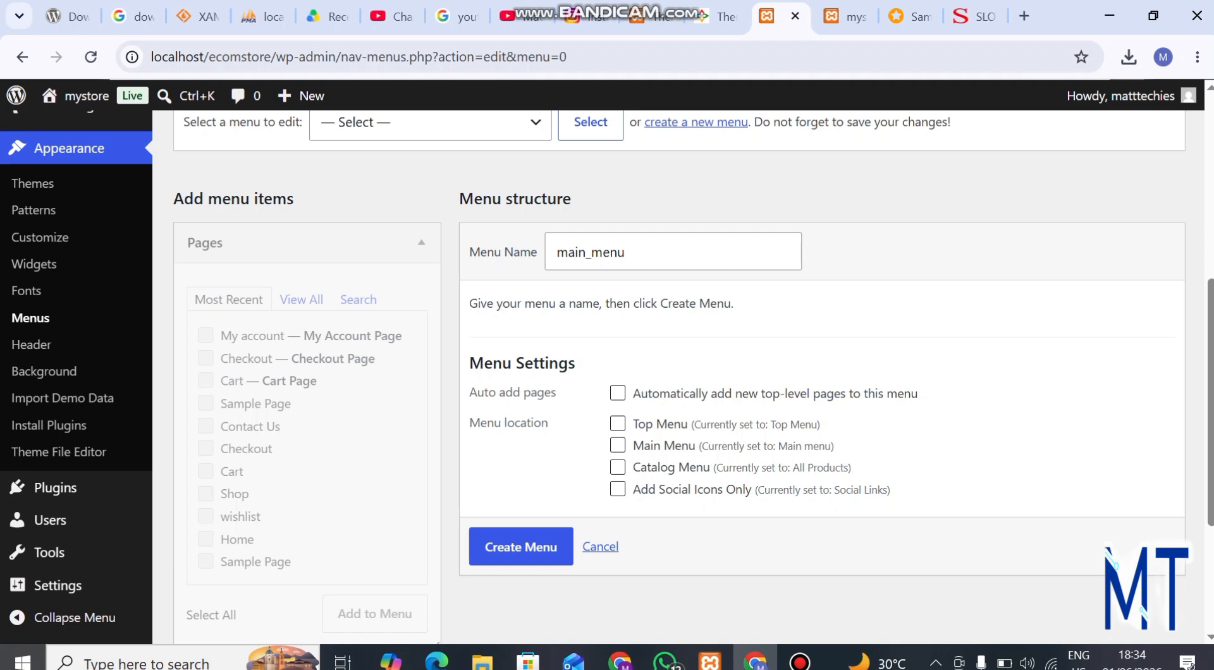
pyautogui.click(617, 445)
pyautogui.scroll(1, 632, 380)
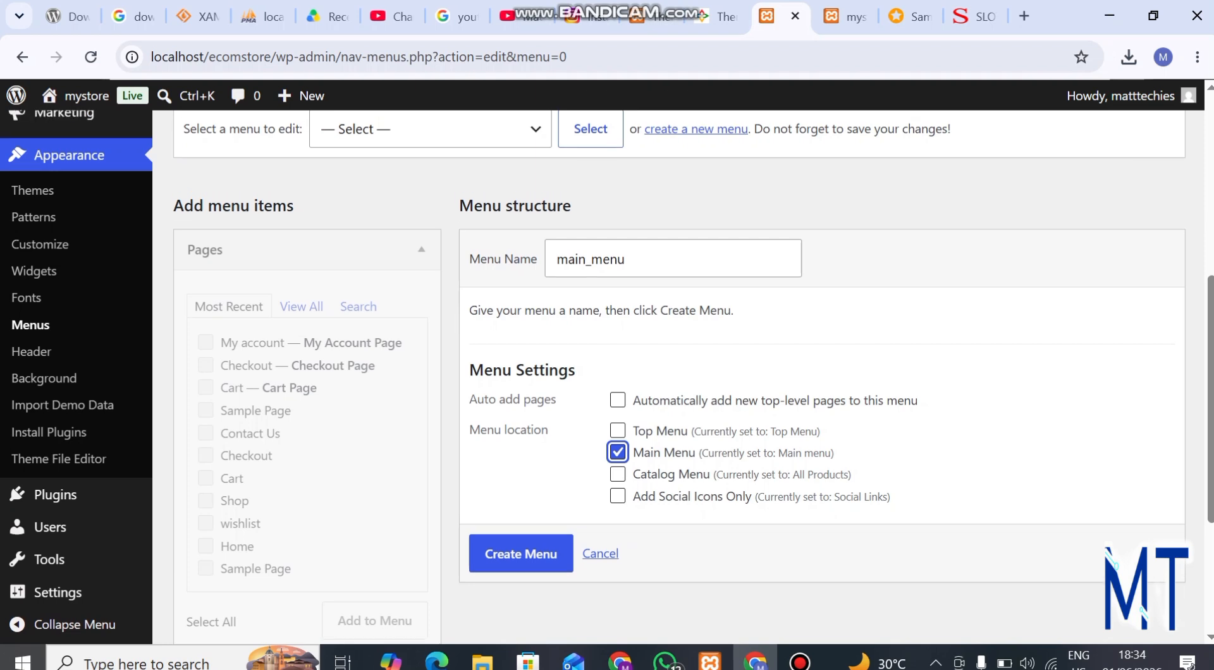
pyautogui.click(521, 553)
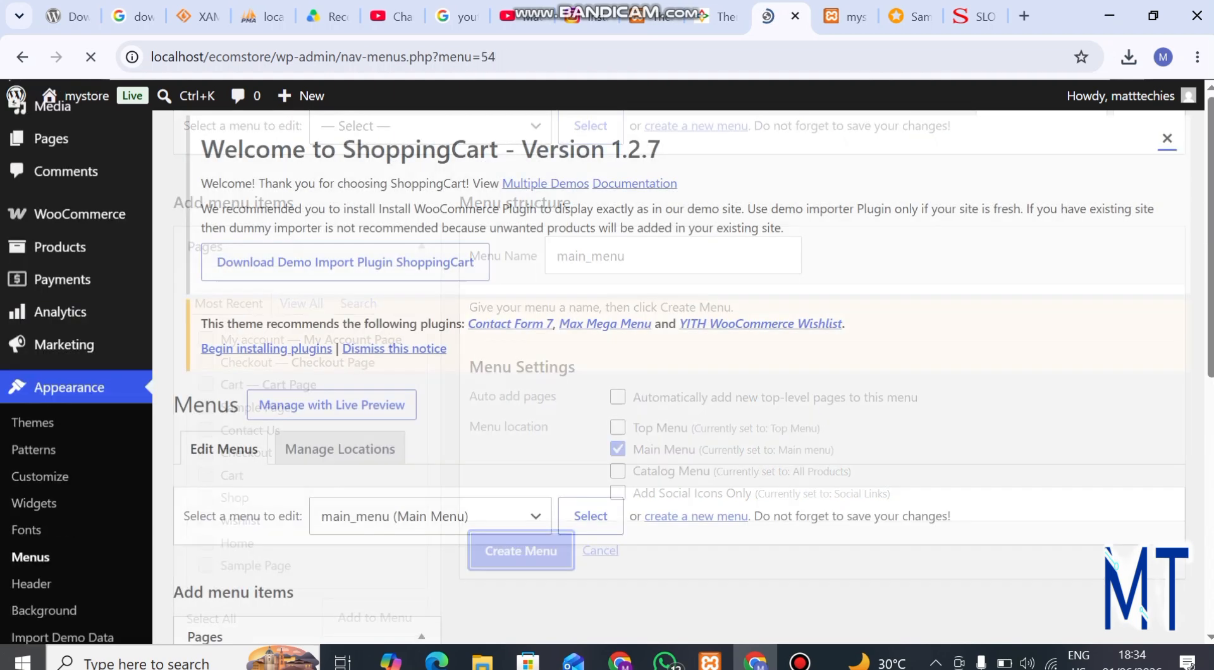
# Step: Examine which pages and post categories are available as items for main_menu
pyautogui.scroll(-7, 693, 378)
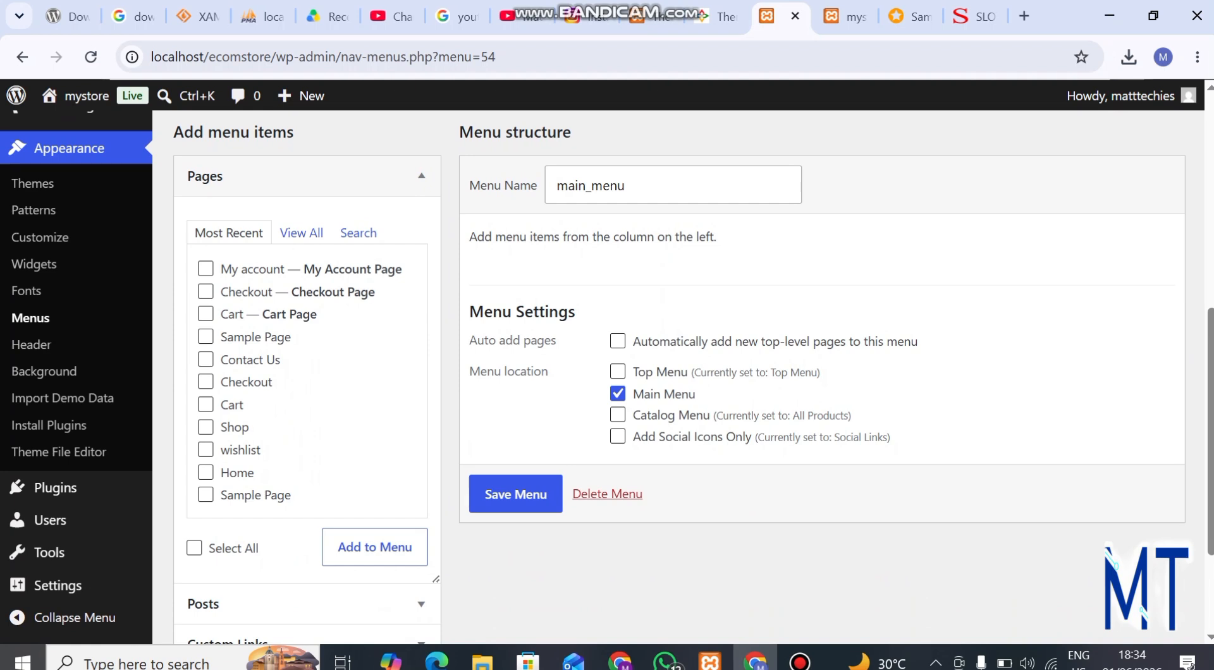
pyautogui.scroll(3, 693, 378)
pyautogui.scroll(-3, 693, 378)
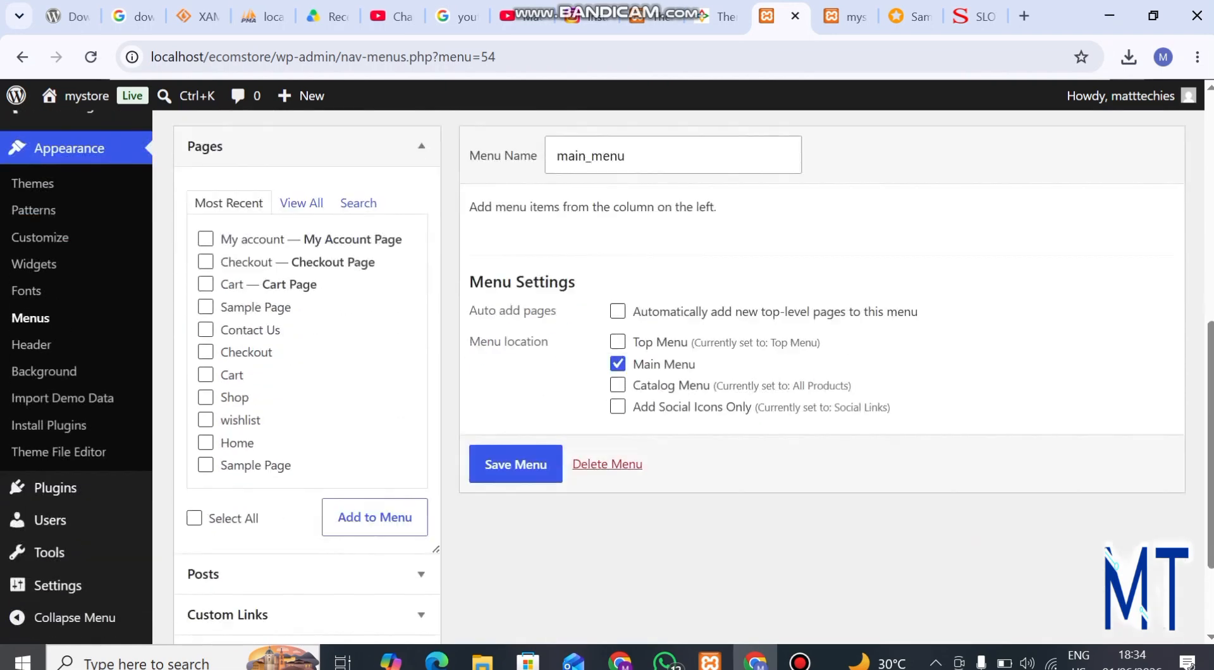
pyautogui.click(301, 203)
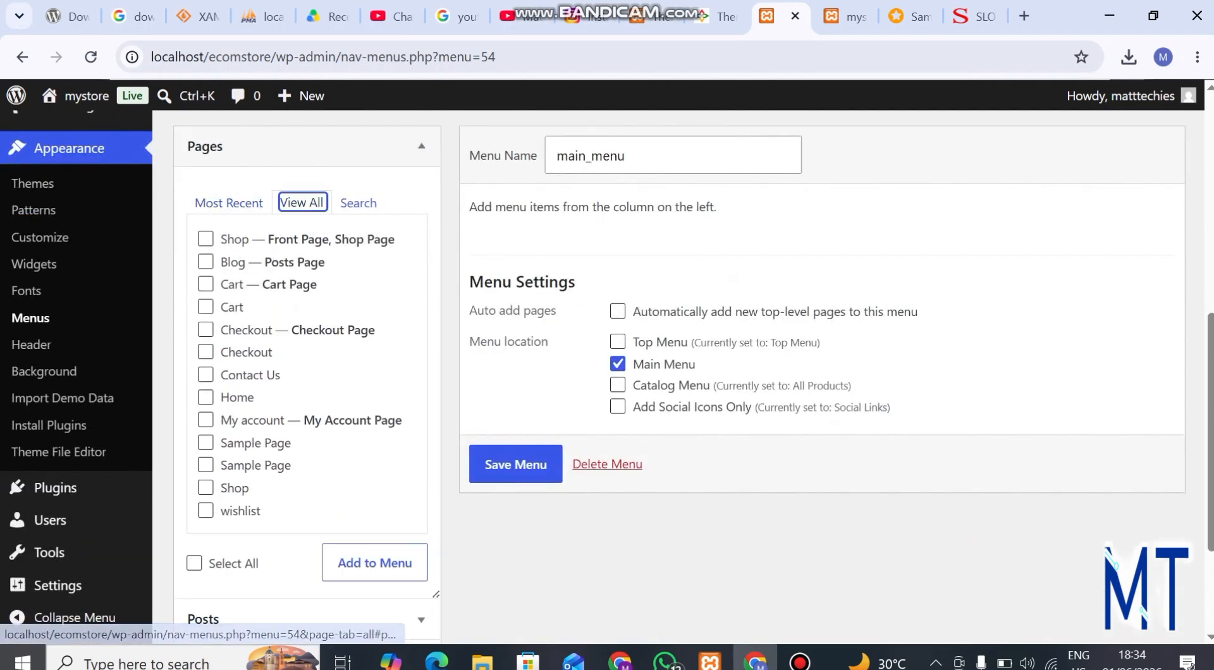
pyautogui.click(228, 203)
pyautogui.scroll(-2, 228, 202)
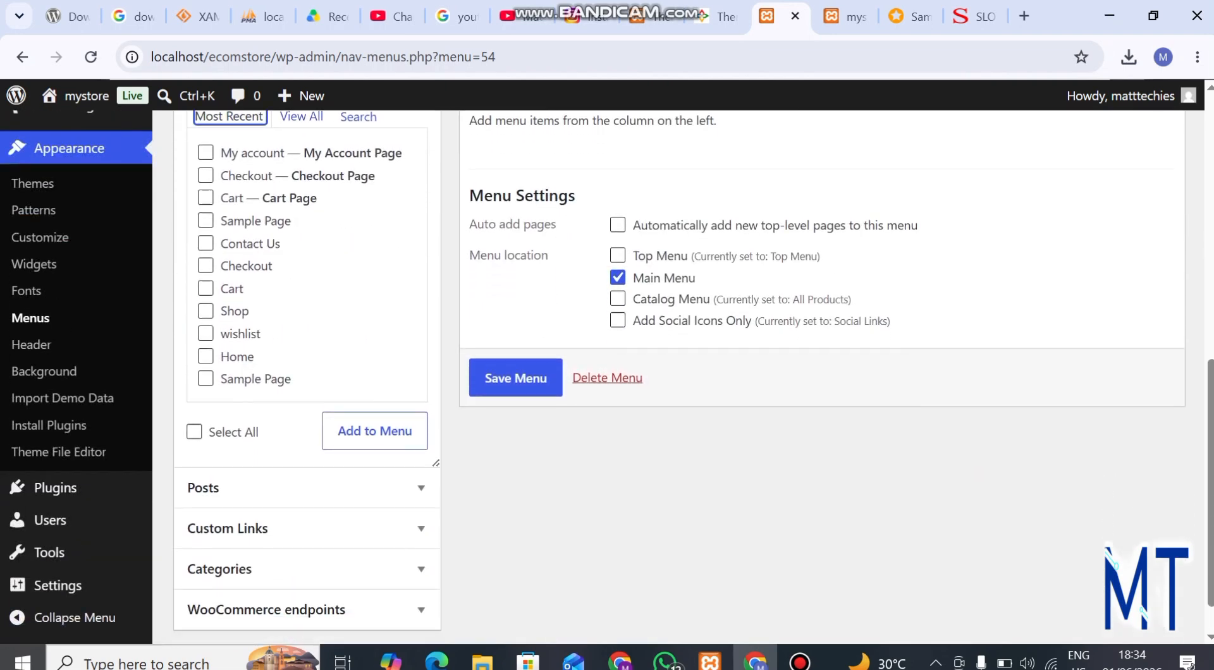
pyautogui.click(253, 521)
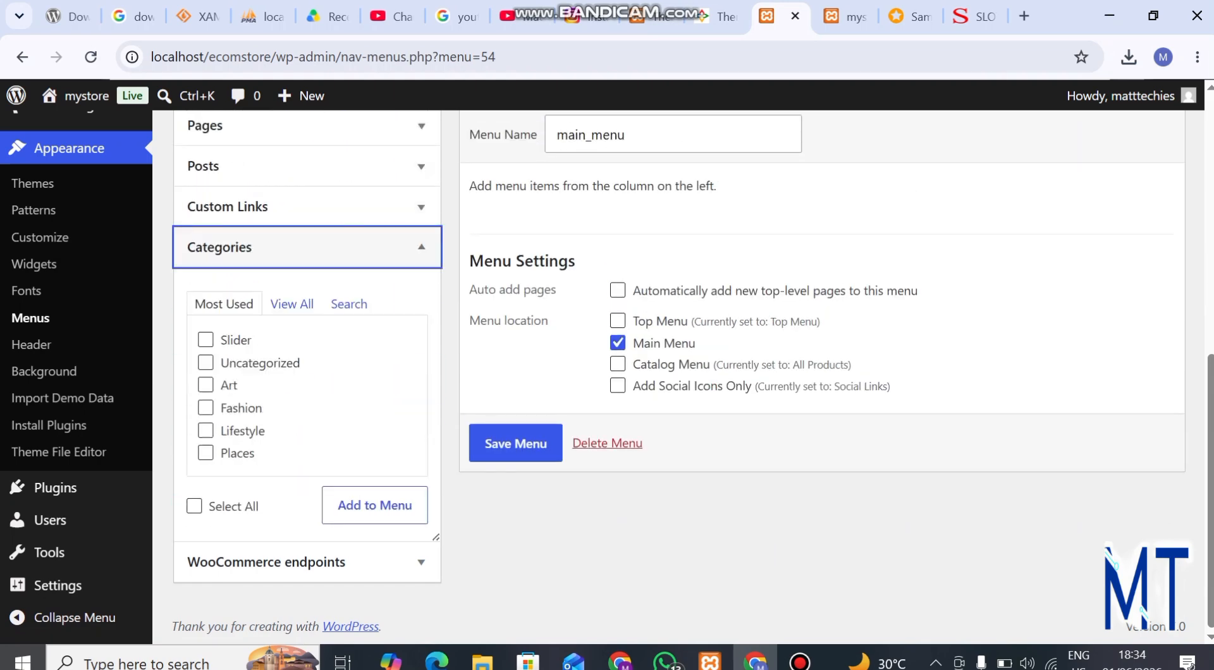
pyautogui.click(308, 247)
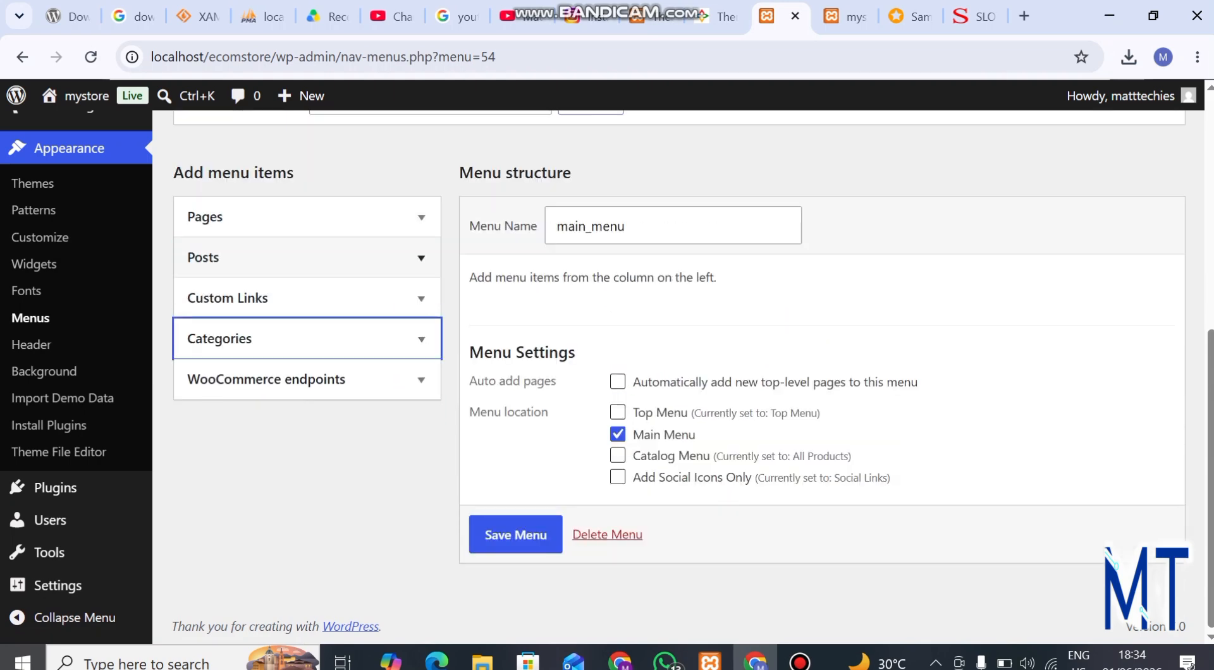
# Step: Enable Product categories as an available item type on the menu editing page
pyautogui.scroll(5, 677, 367)
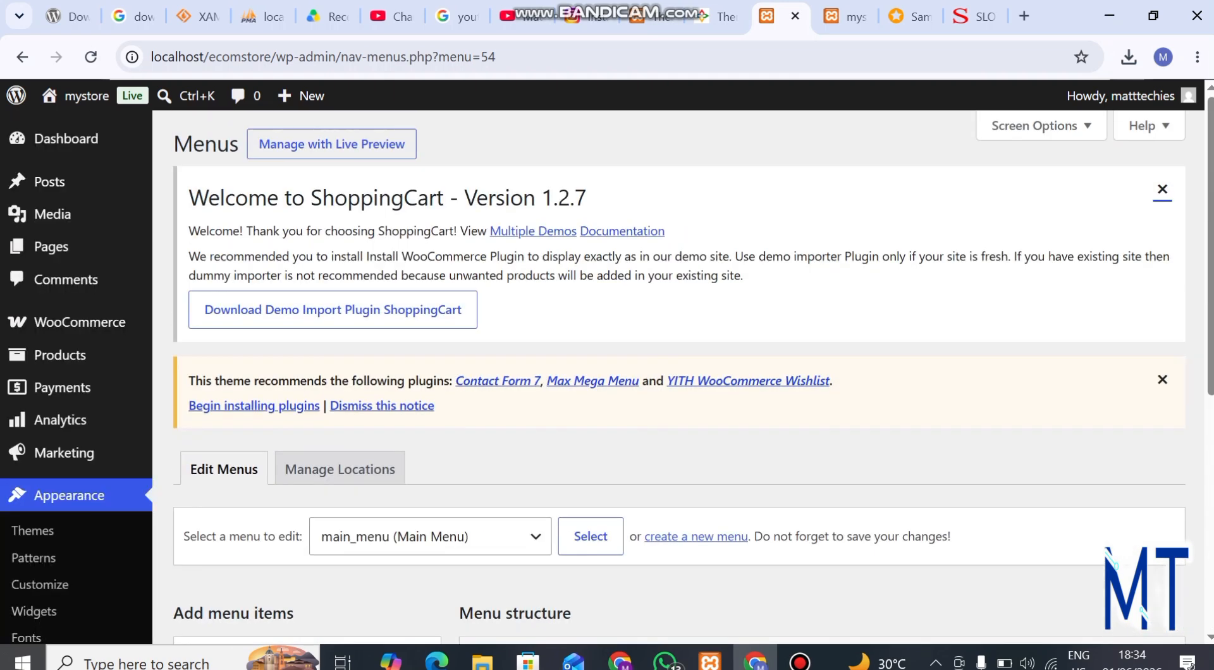
pyautogui.click(1040, 126)
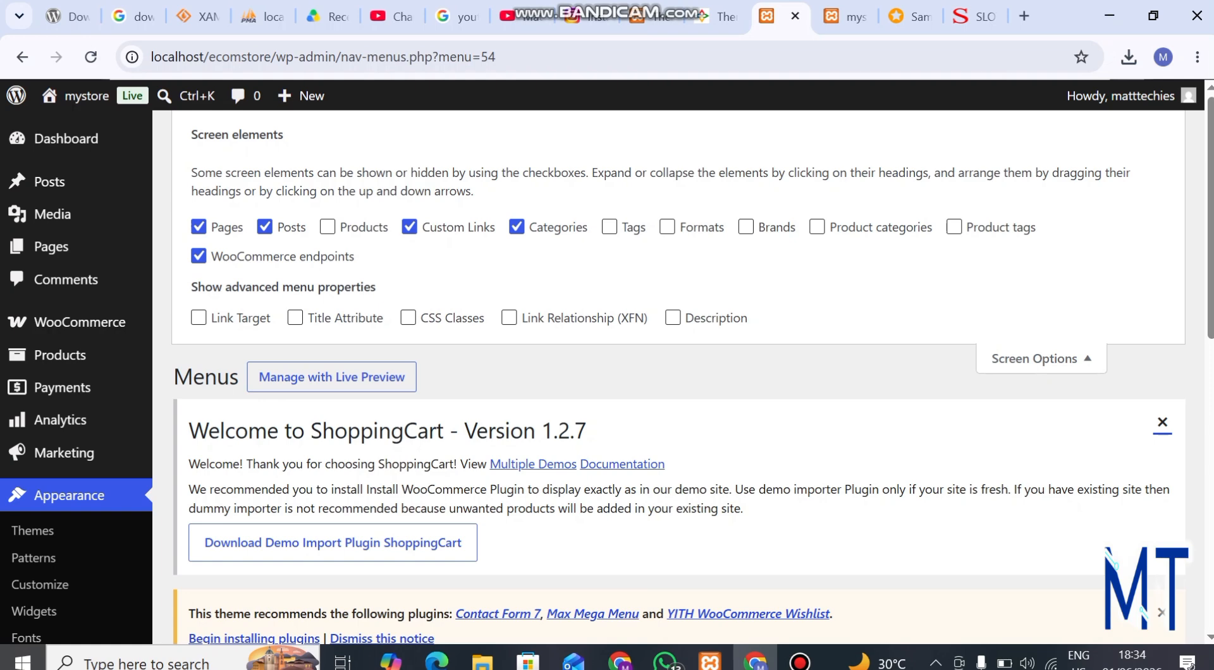
pyautogui.click(817, 227)
pyautogui.click(1035, 358)
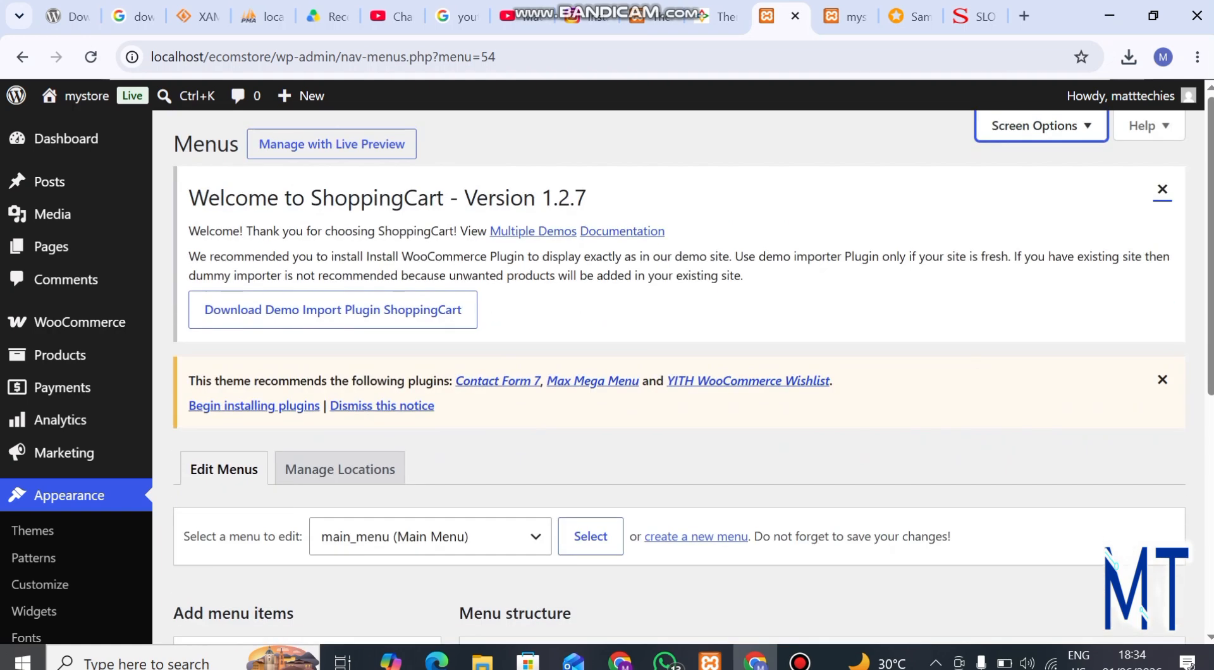
# Step: Add all product categories except Uncategorized to main_menu, and look over the added items in the menu structure
pyautogui.scroll(-10, 1035, 358)
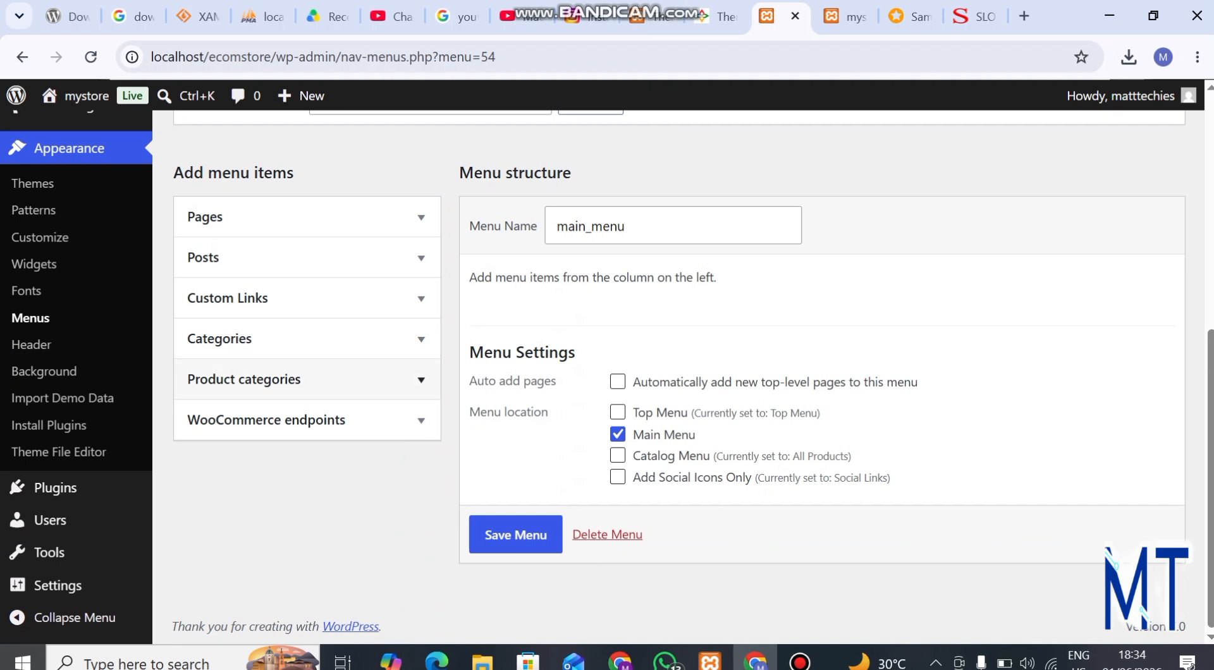
pyautogui.click(303, 379)
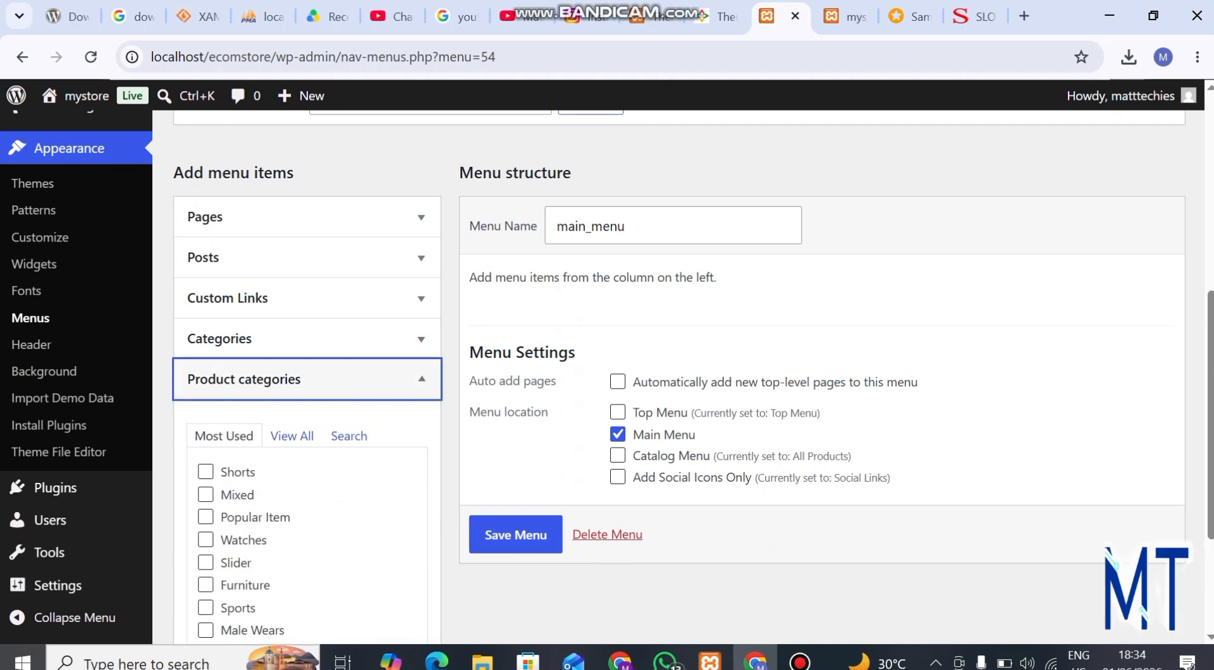
pyautogui.scroll(-2, 693, 378)
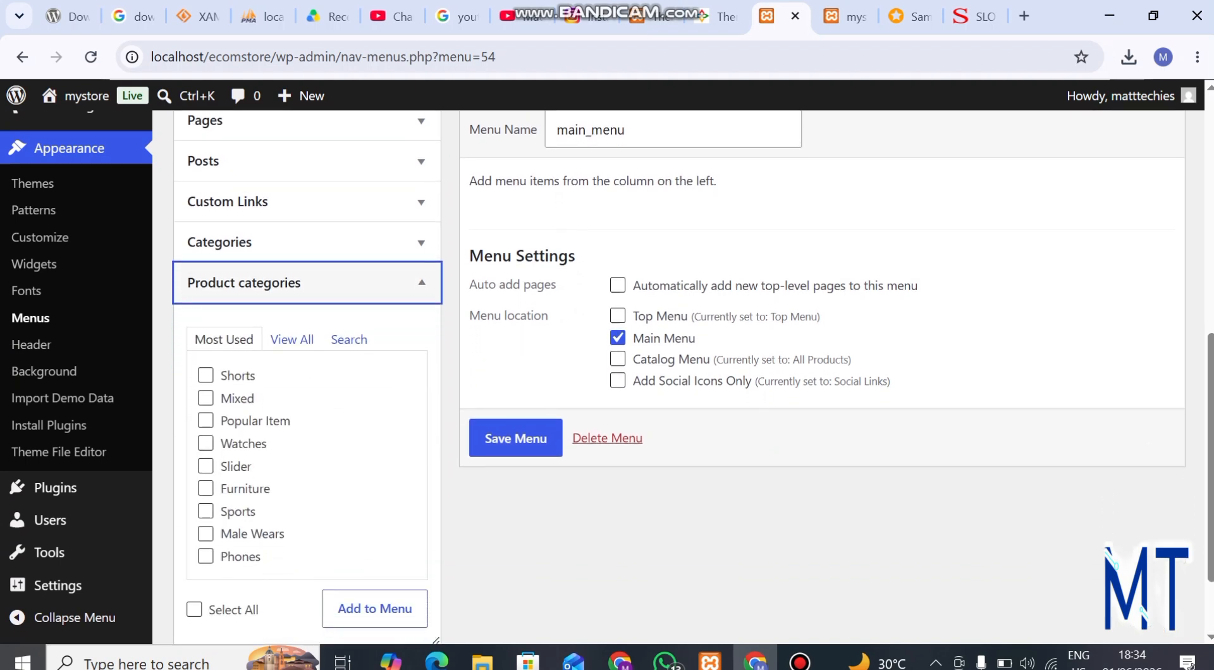
pyautogui.click(292, 339)
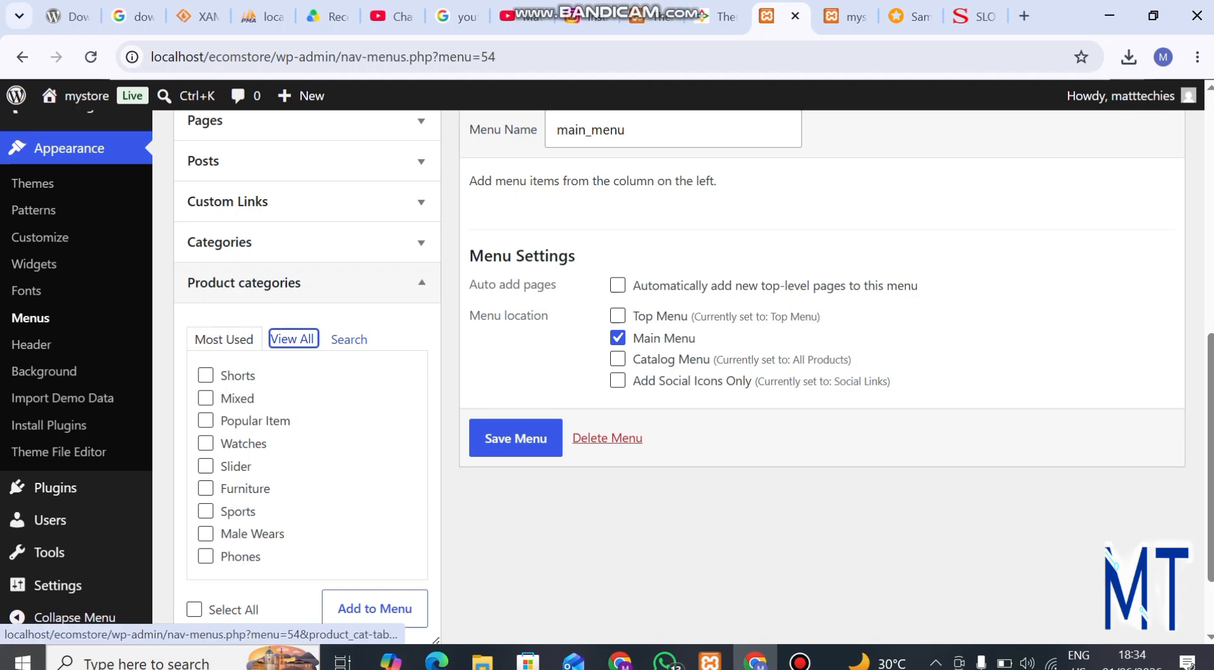
pyautogui.scroll(-2, 292, 340)
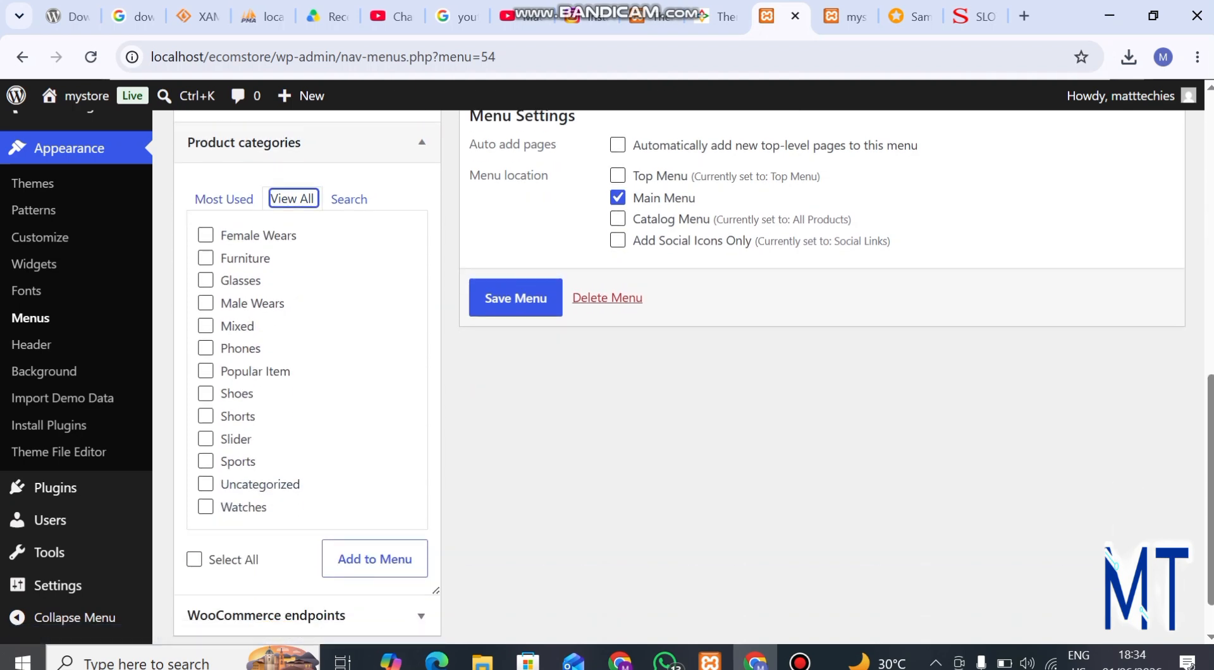
pyautogui.click(194, 560)
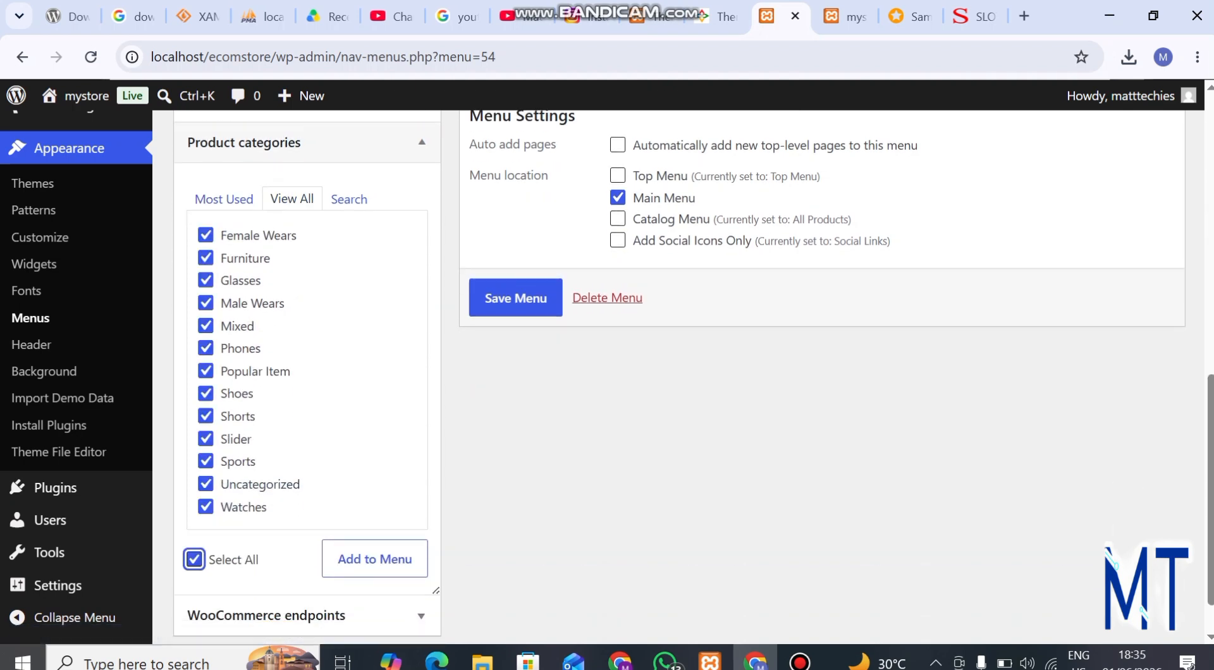
pyautogui.click(205, 485)
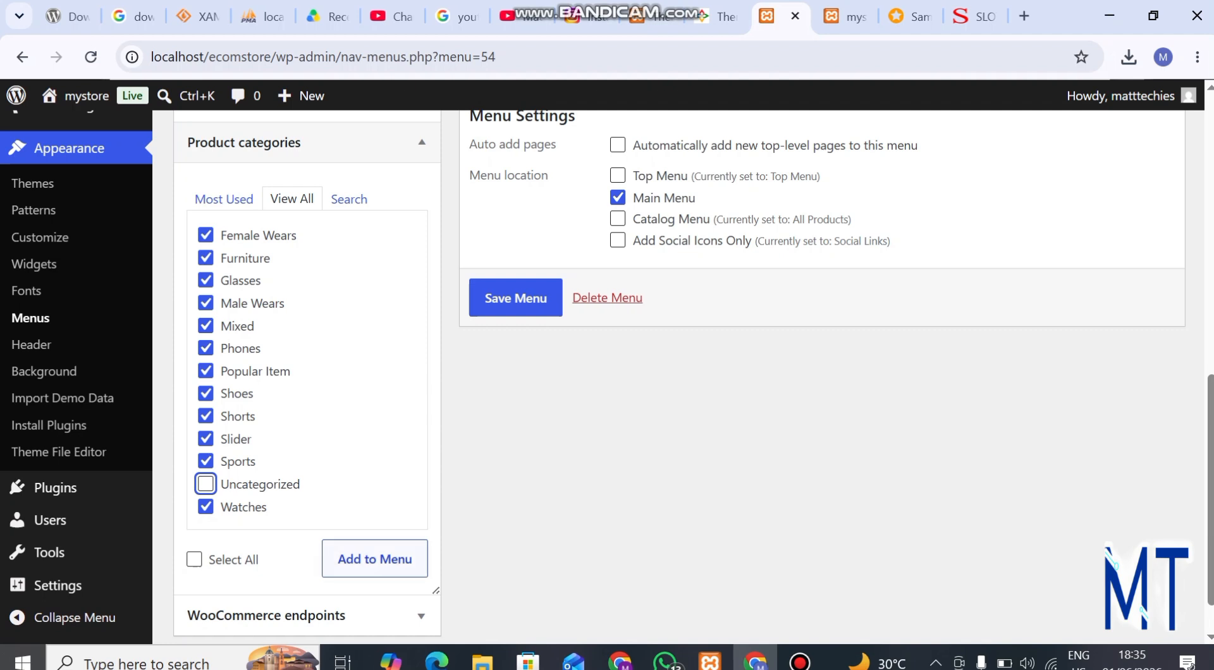
pyautogui.click(374, 559)
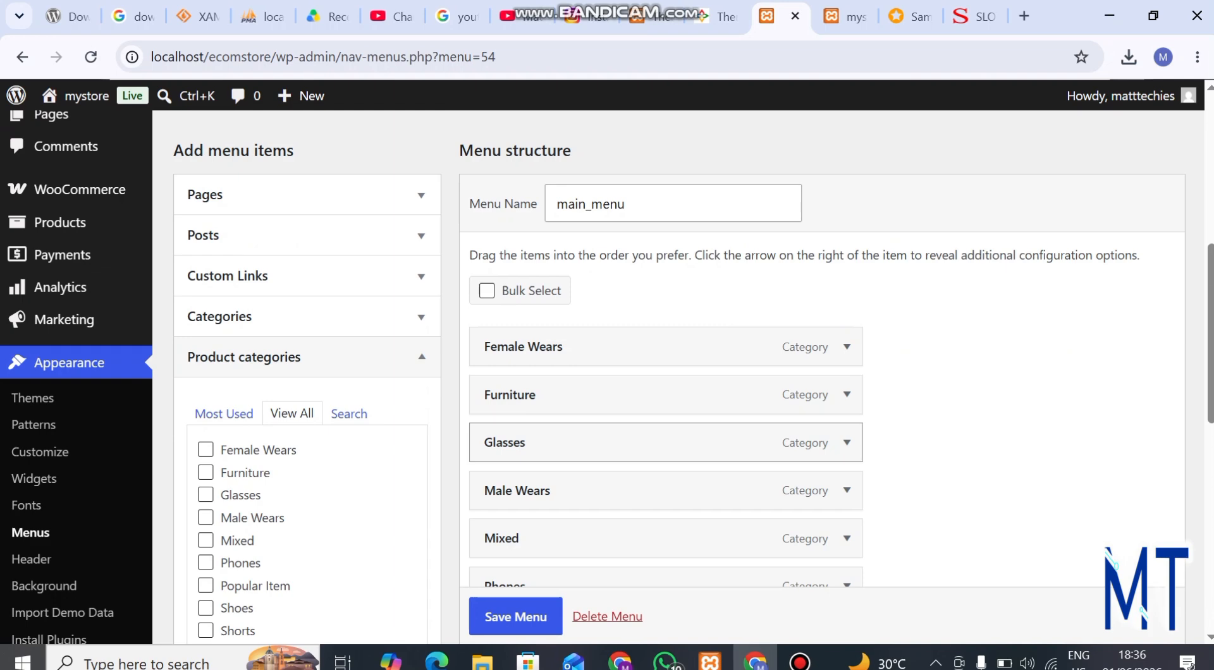
pyautogui.scroll(-3, 664, 411)
pyautogui.scroll(-2, 663, 379)
pyautogui.scroll(6, 664, 380)
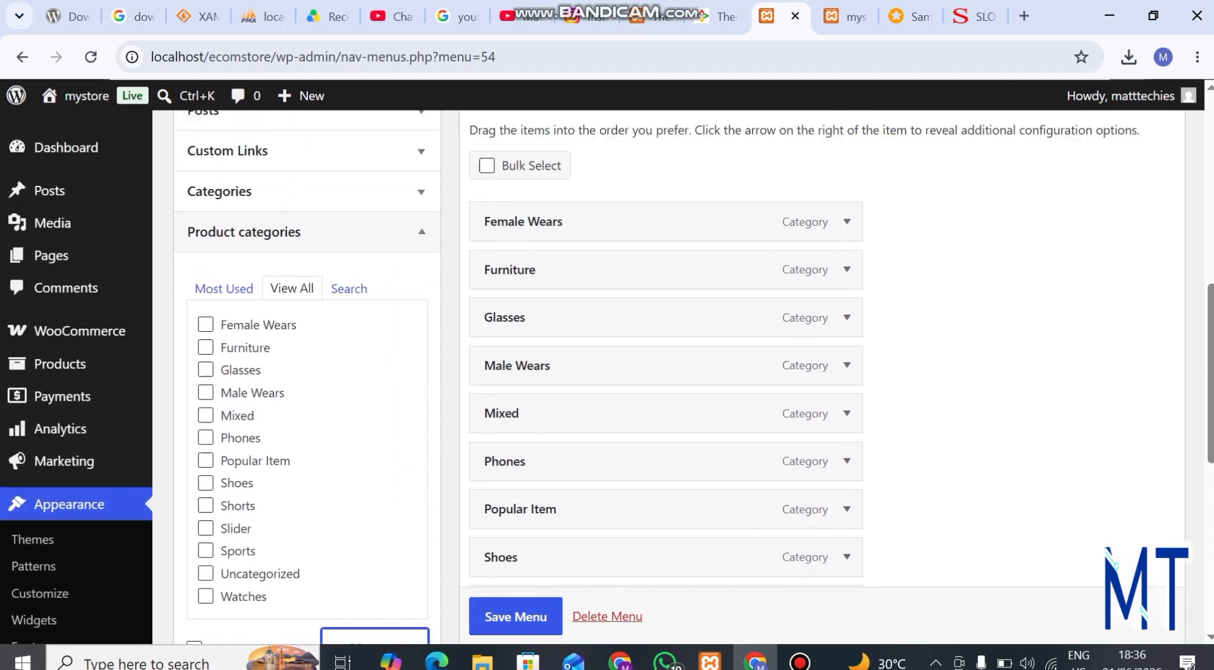
pyautogui.scroll(1, 664, 380)
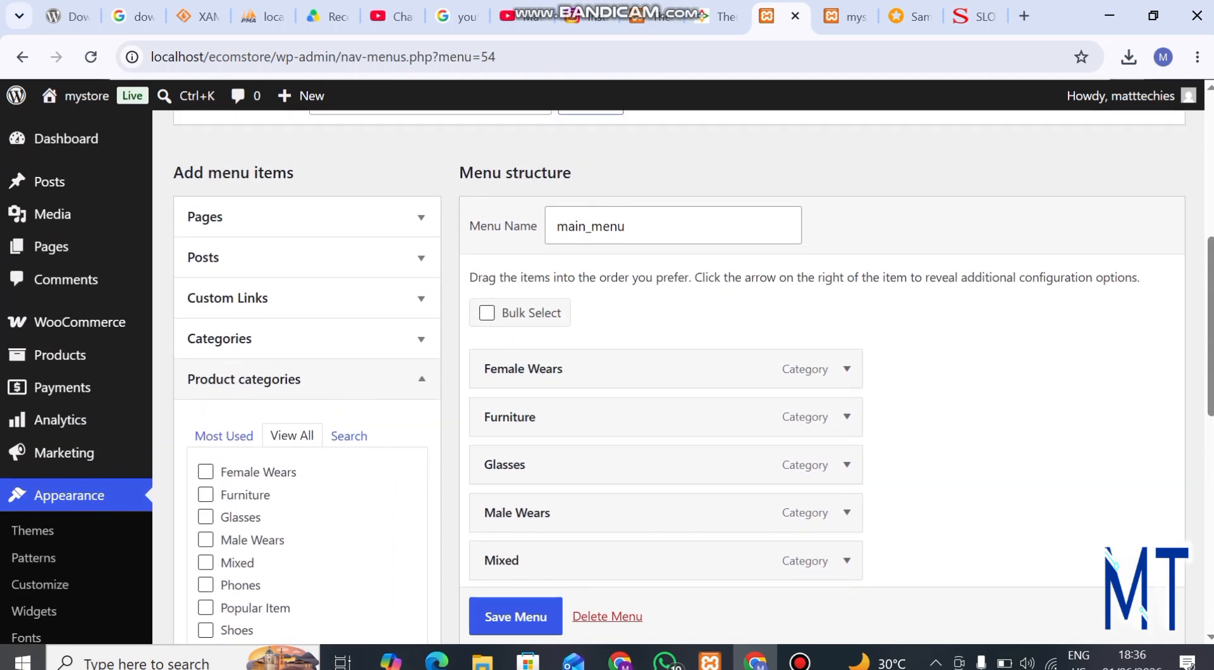
pyautogui.scroll(-5, 664, 409)
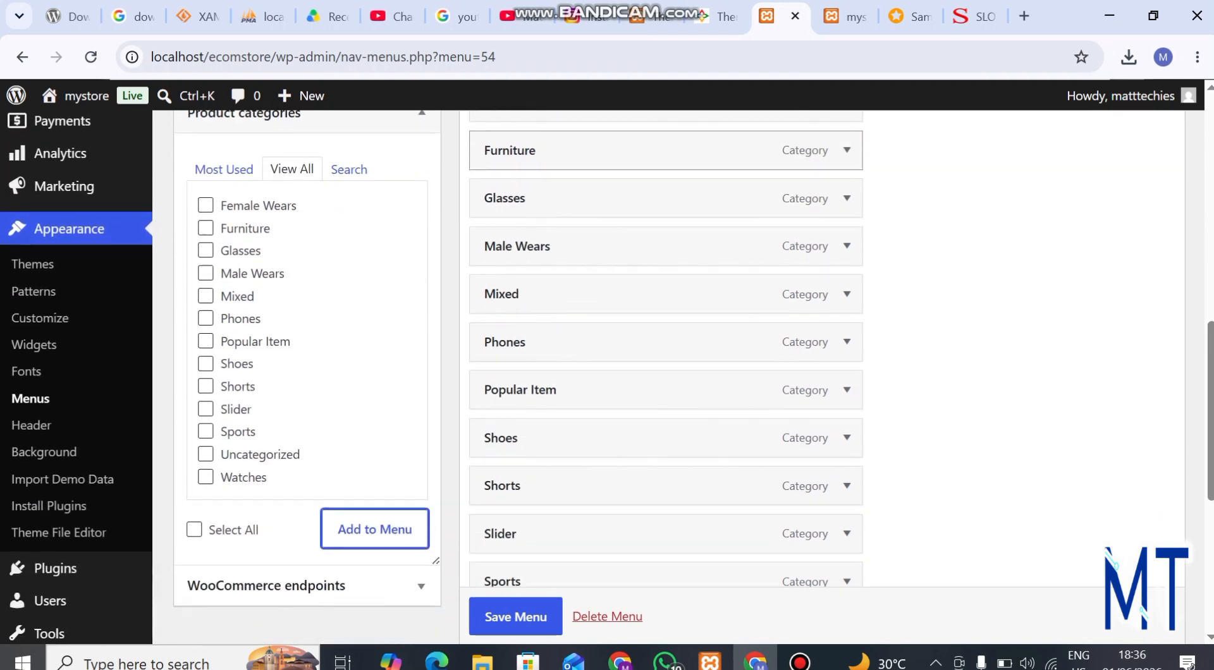
# Step: Save main_menu with the added product category items
pyautogui.scroll(5, 664, 409)
pyautogui.scroll(-10, 664, 379)
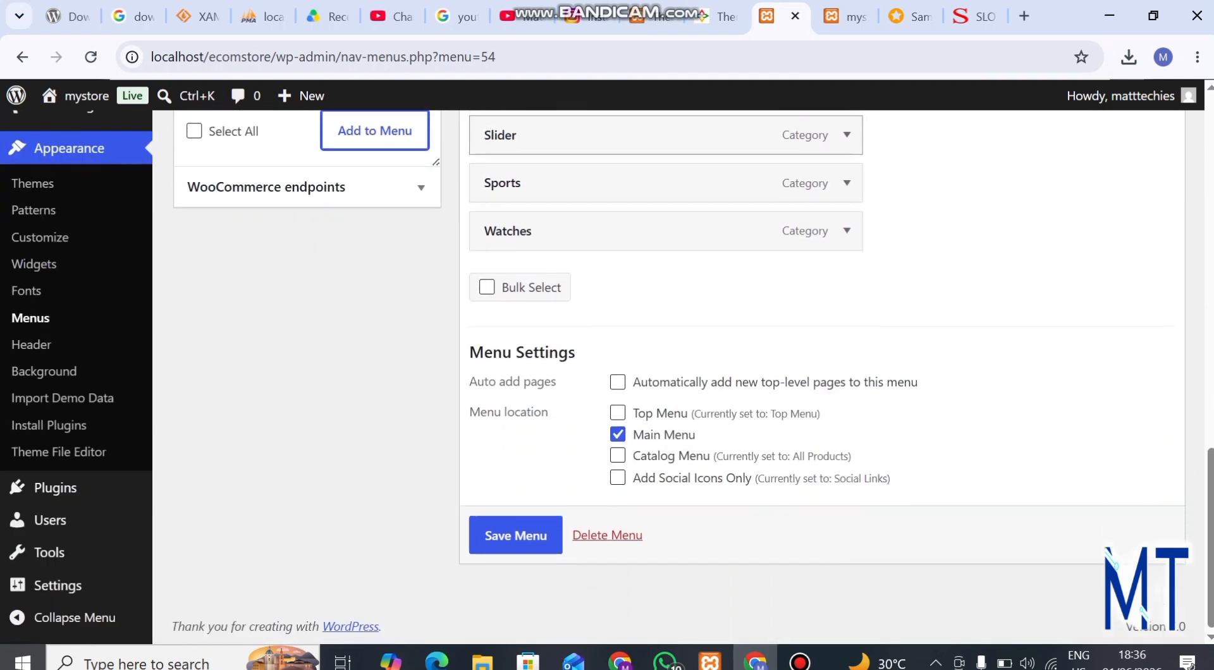
pyautogui.click(515, 536)
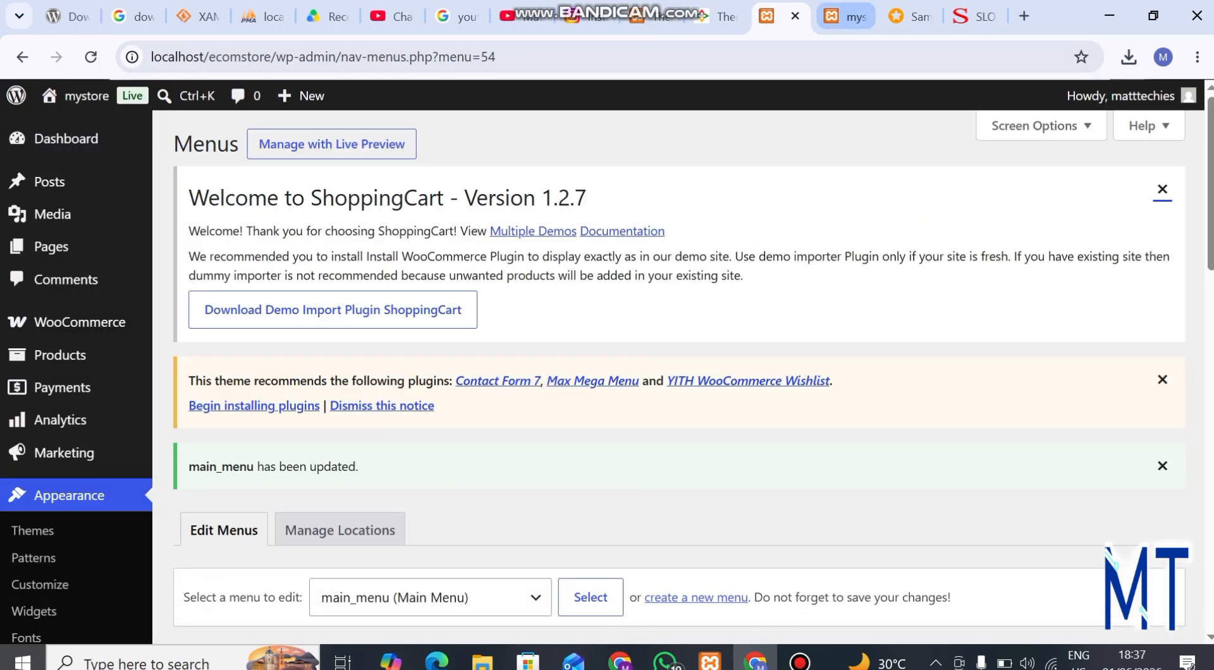
# Step: Reload the storefront at localhost/ecomstore/ and check how the product categories appear in its main navigation
pyautogui.click(846, 16)
pyautogui.click(607, 57)
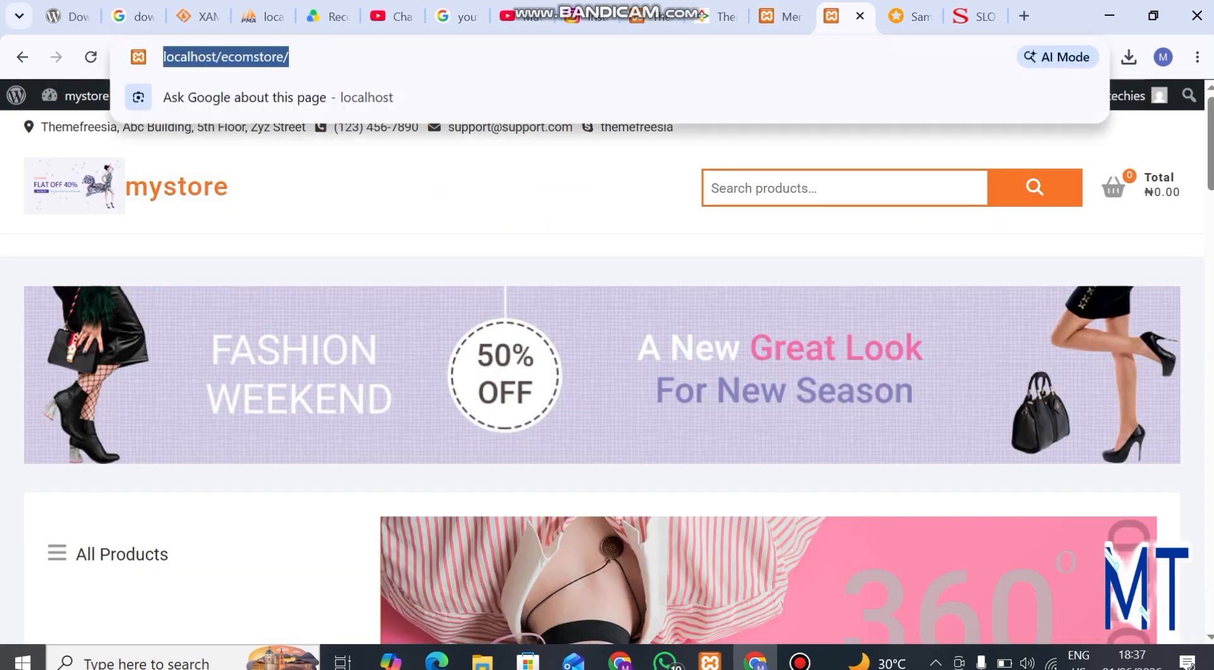
pyautogui.press('Return')
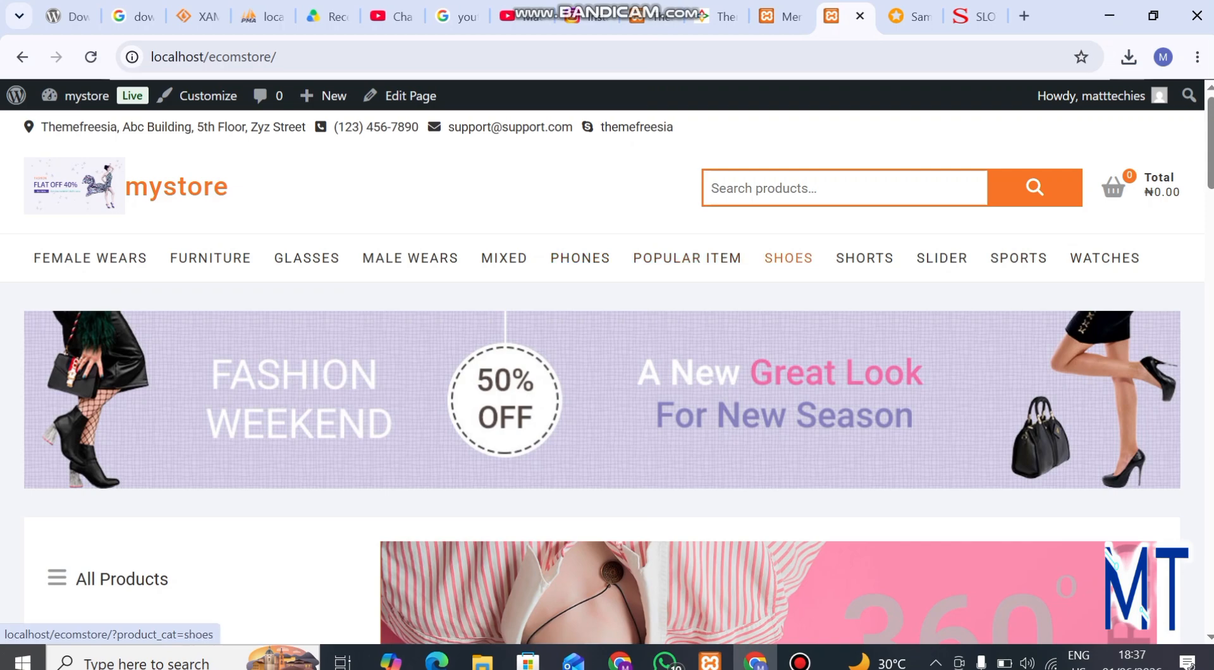
pyautogui.scroll(-2, 664, 373)
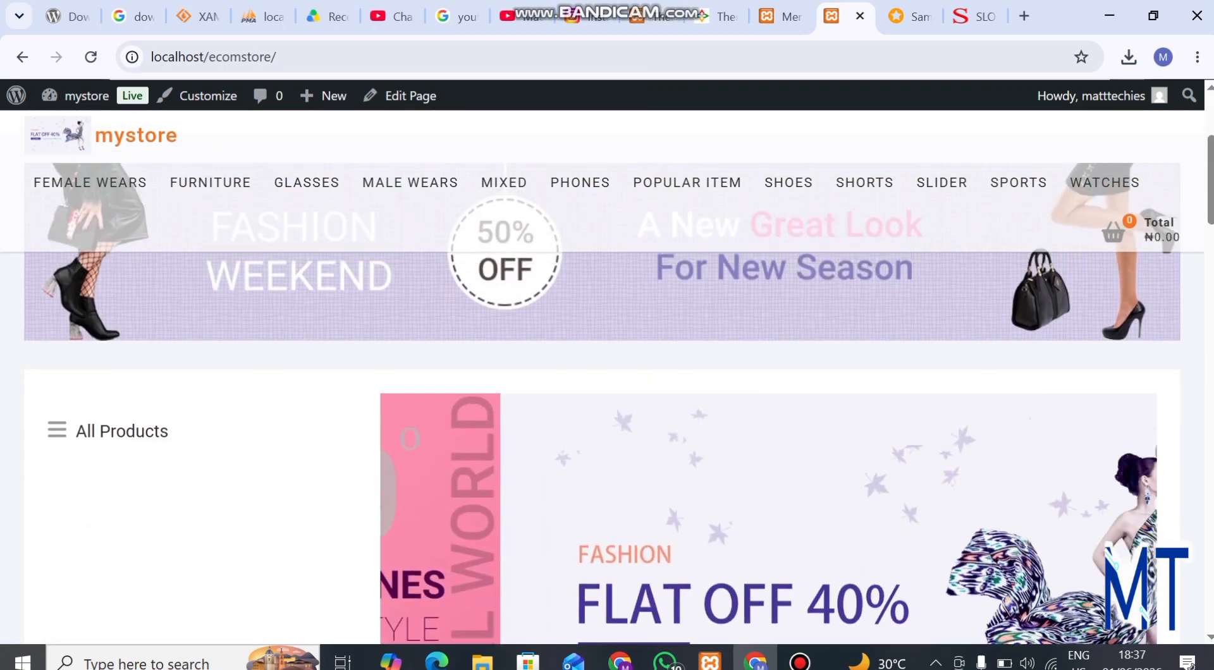
pyautogui.scroll(2, 663, 373)
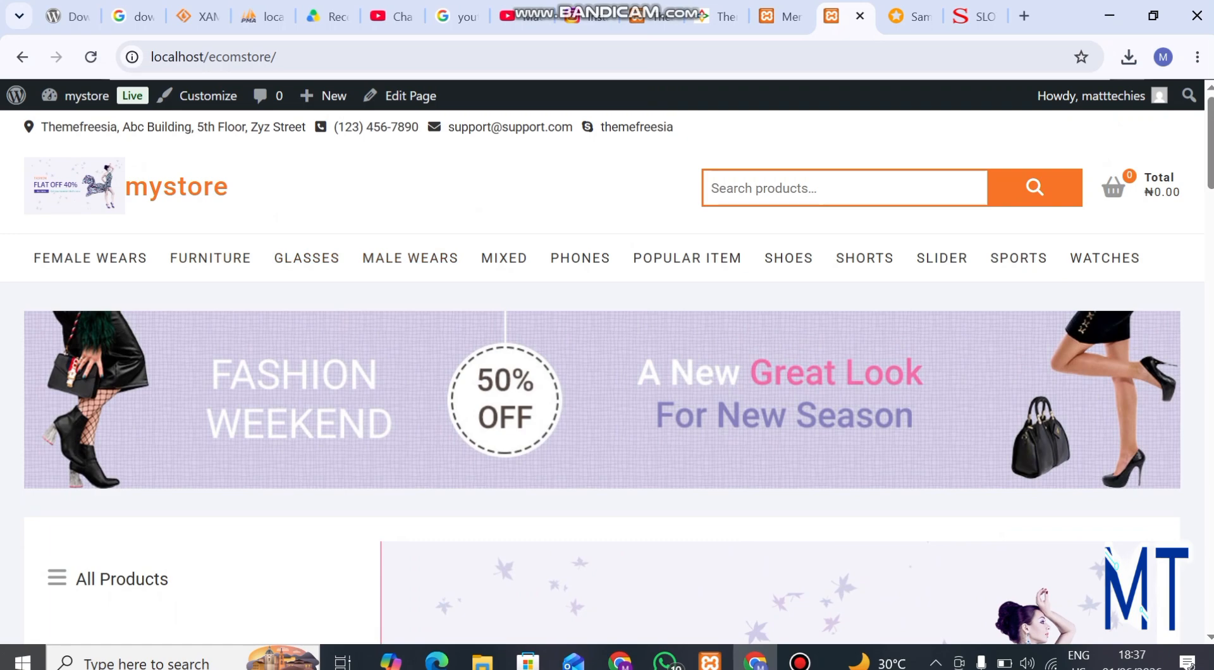
pyautogui.scroll(-2, 411, 259)
pyautogui.scroll(2, 411, 260)
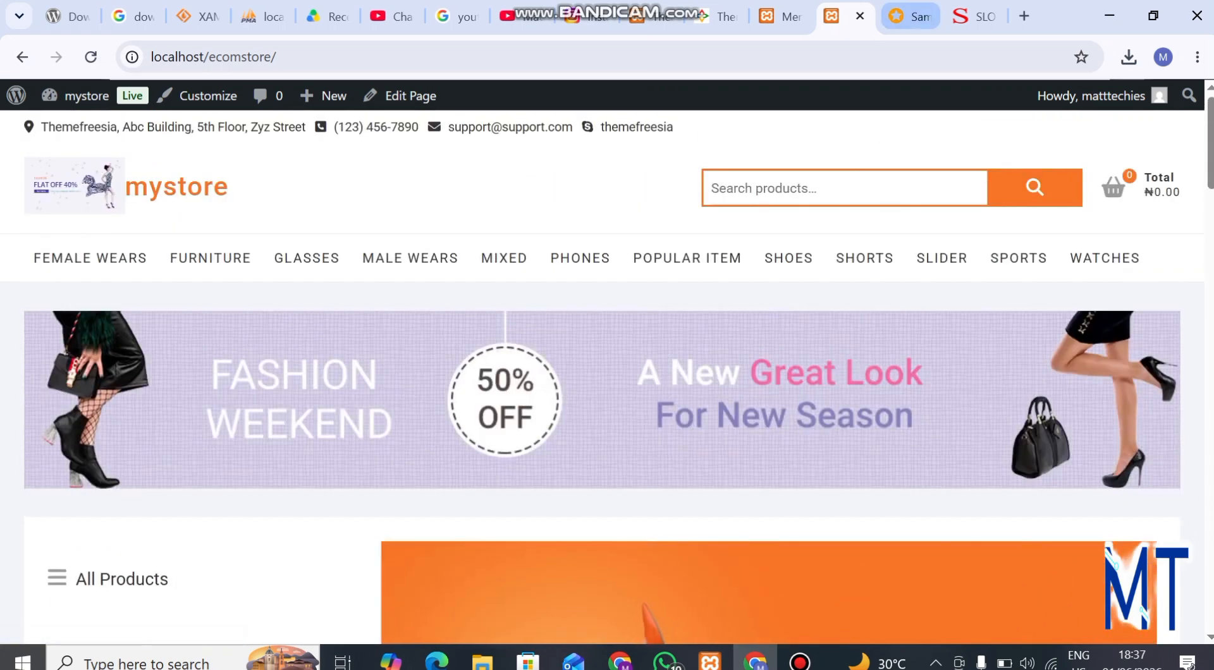
# Step: Return to the main_menu editing page and open the Custom Links item type for a new menu item
pyautogui.click(782, 16)
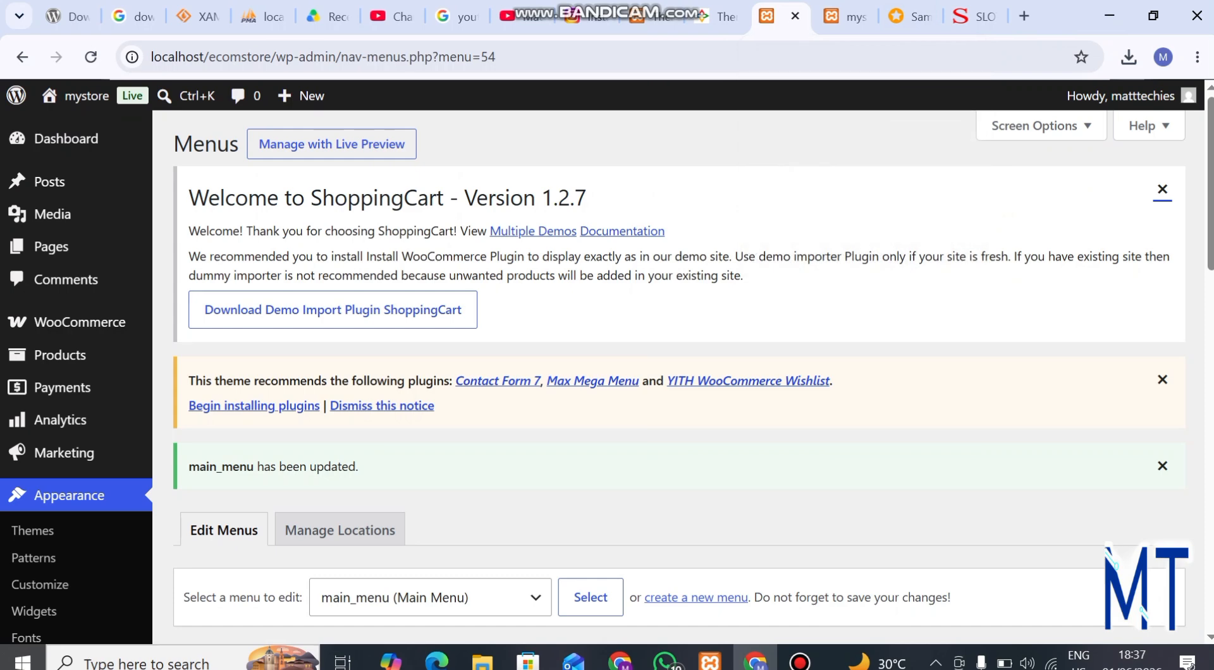
pyautogui.scroll(-10, 679, 379)
pyautogui.scroll(6, 679, 380)
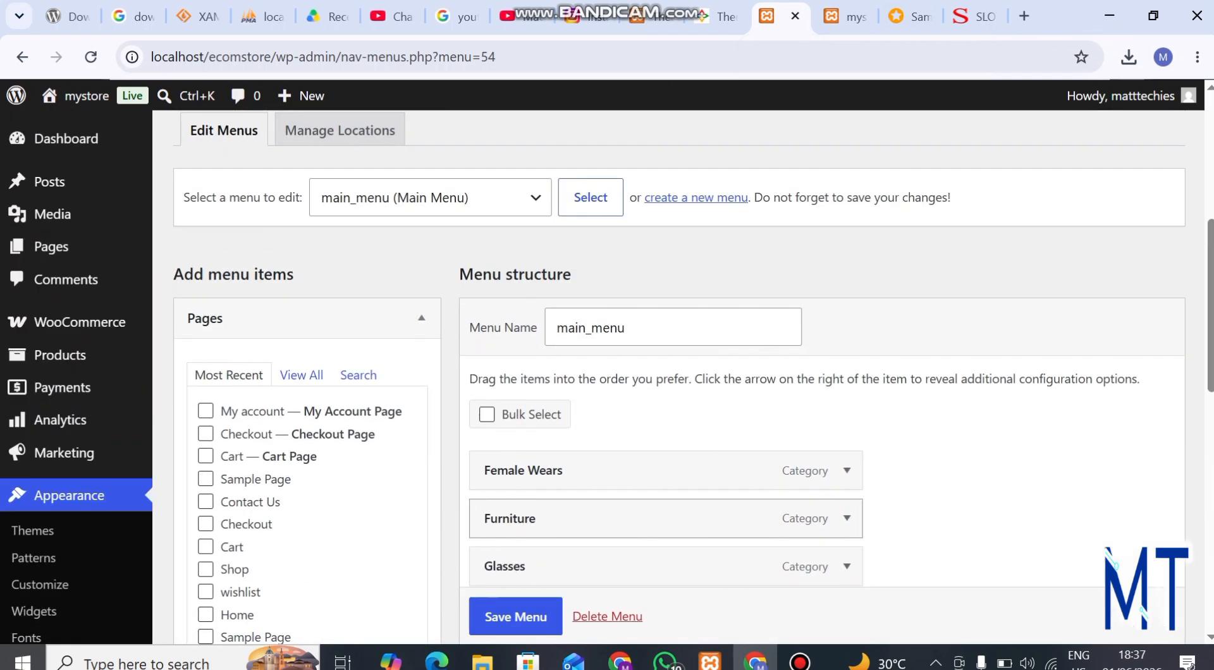
pyautogui.scroll(-1, 664, 430)
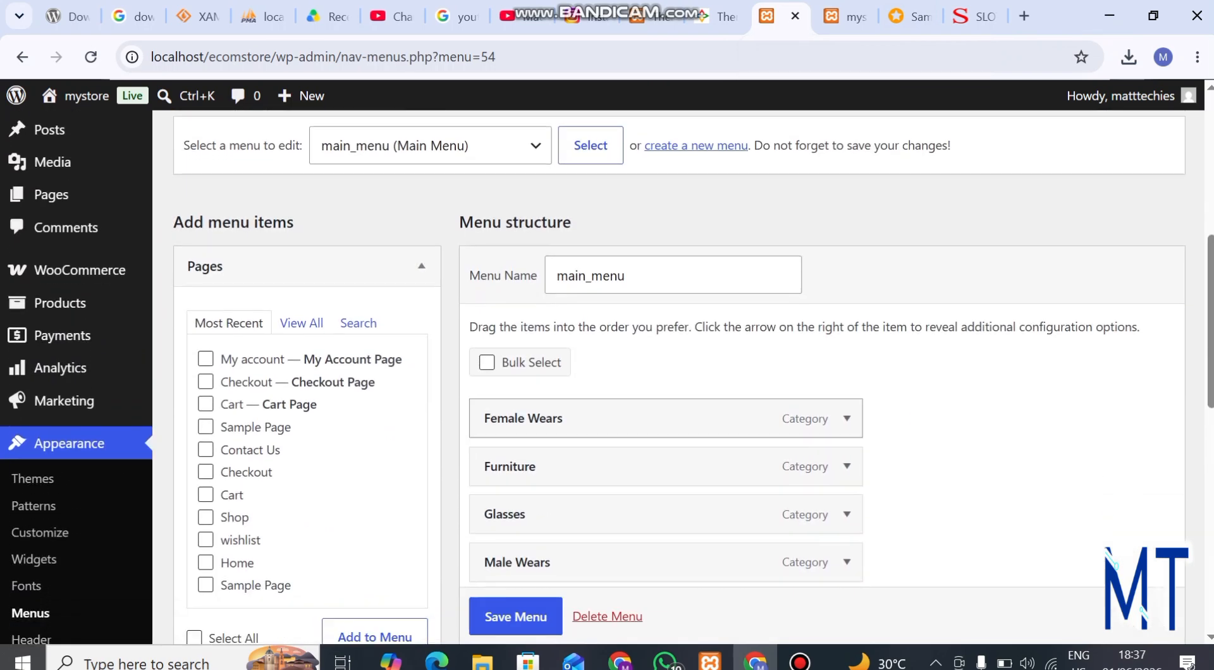
pyautogui.scroll(-2, 663, 417)
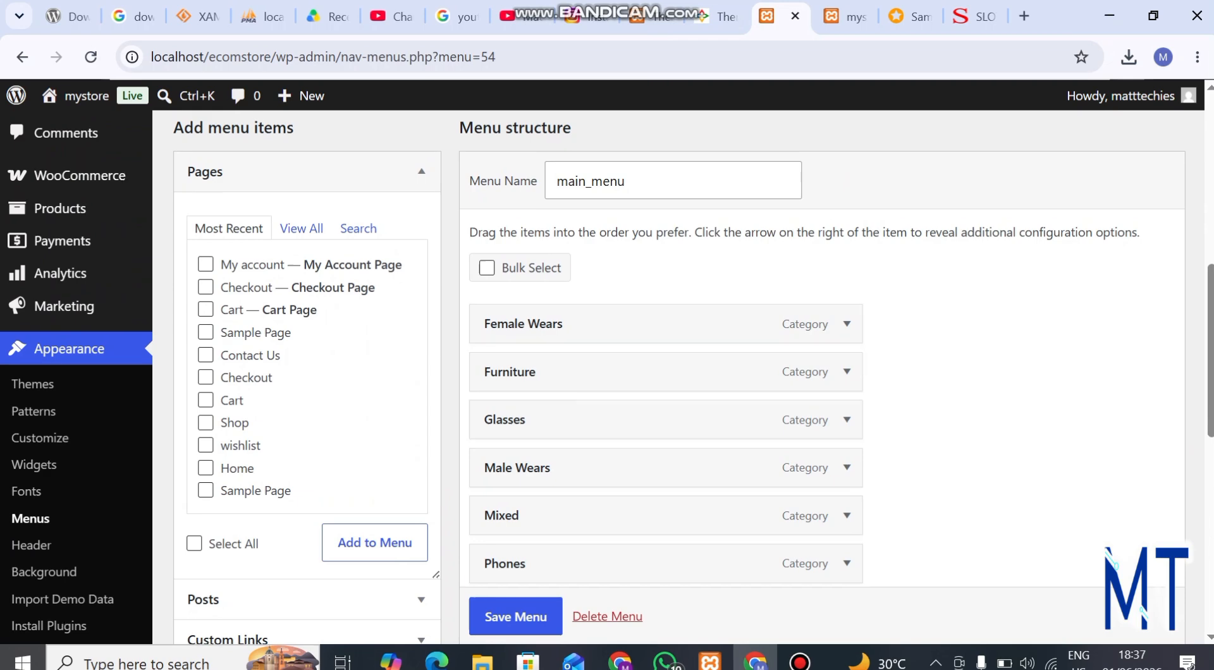
pyautogui.scroll(8, 229, 264)
pyautogui.scroll(-7, 229, 264)
pyautogui.scroll(-6, 253, 380)
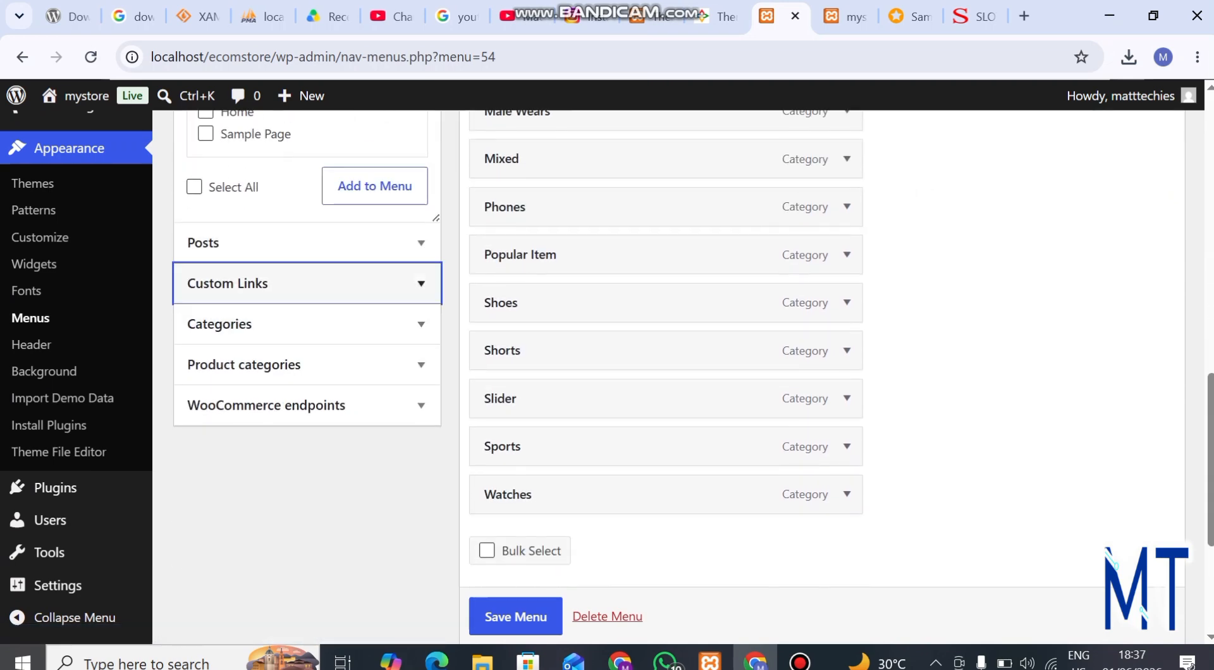
pyautogui.scroll(-3, 253, 283)
pyautogui.scroll(4, 272, 266)
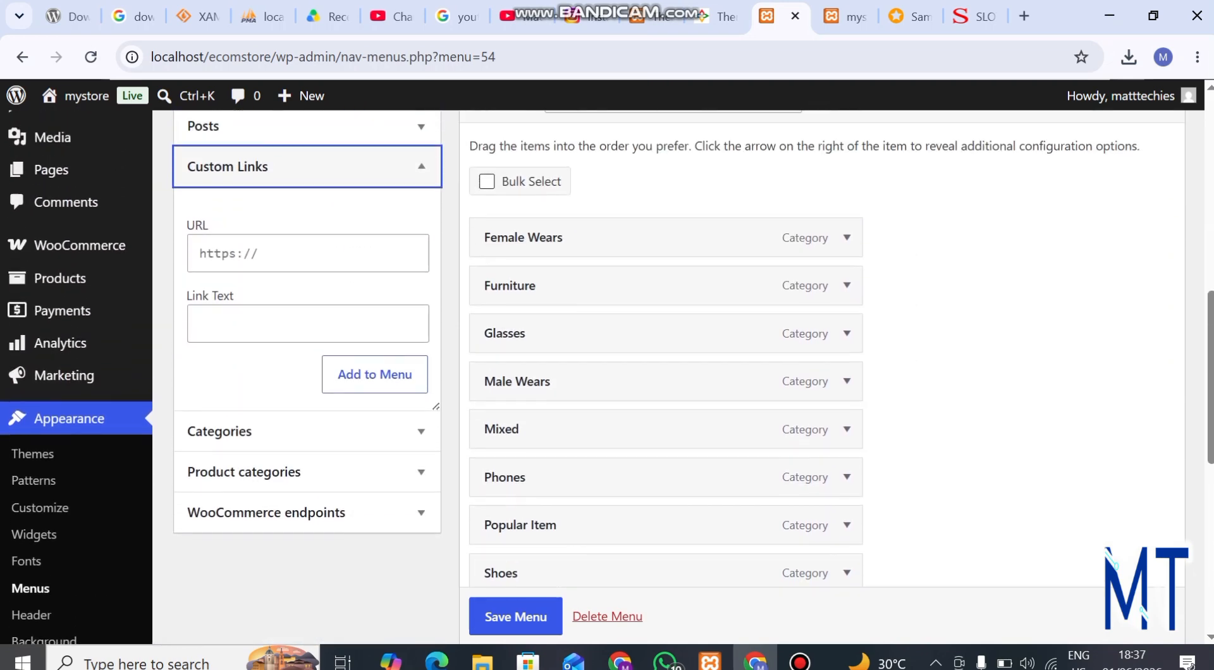
pyautogui.click(271, 264)
pyautogui.click(279, 334)
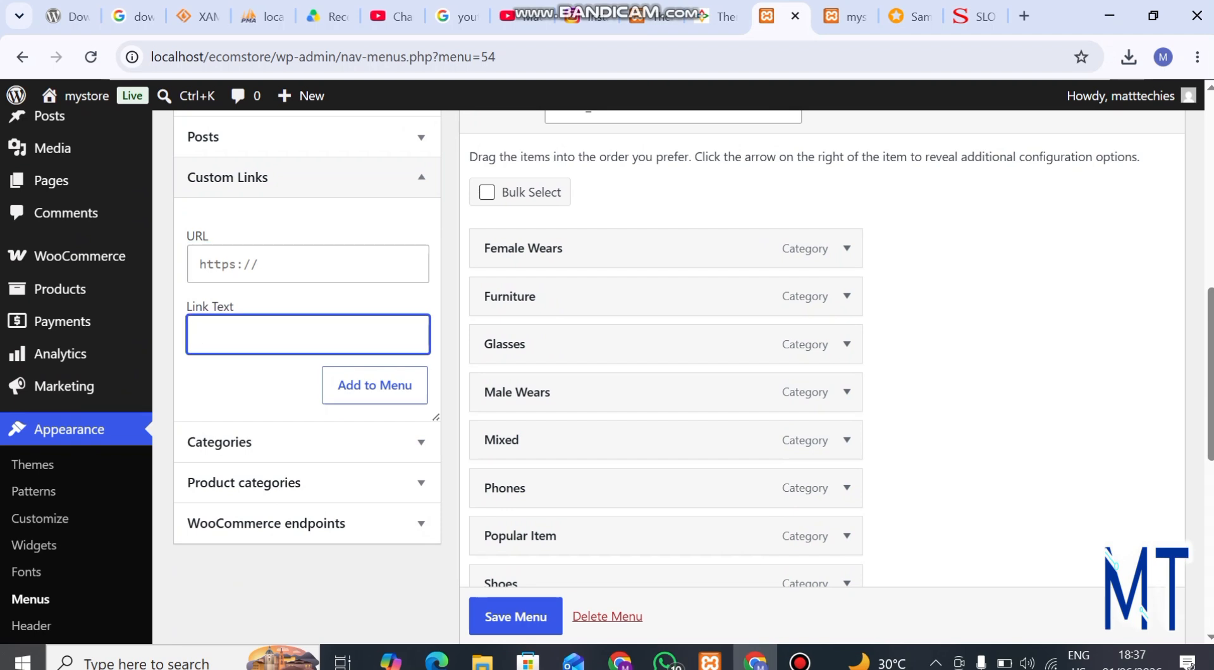
pyautogui.write('Home')
pyautogui.click(279, 264)
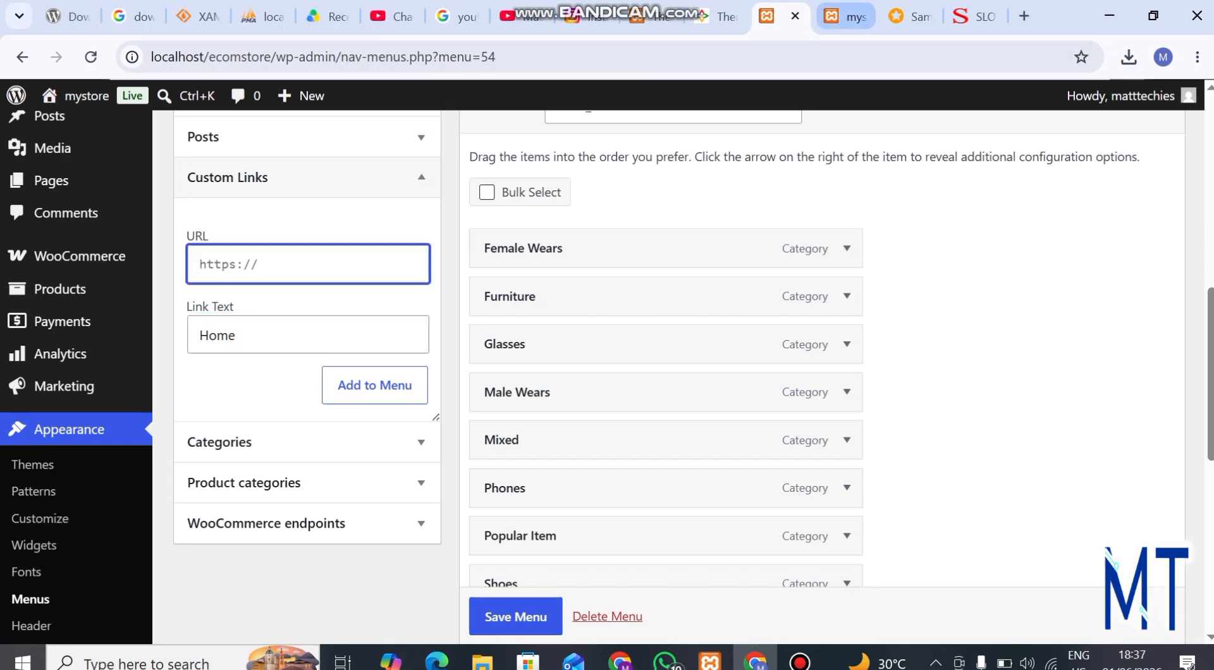
pyautogui.click(848, 17)
pyautogui.moveTo(279, 56); pyautogui.dragTo(150, 57)
pyautogui.hotkey('ctrl', 'c')
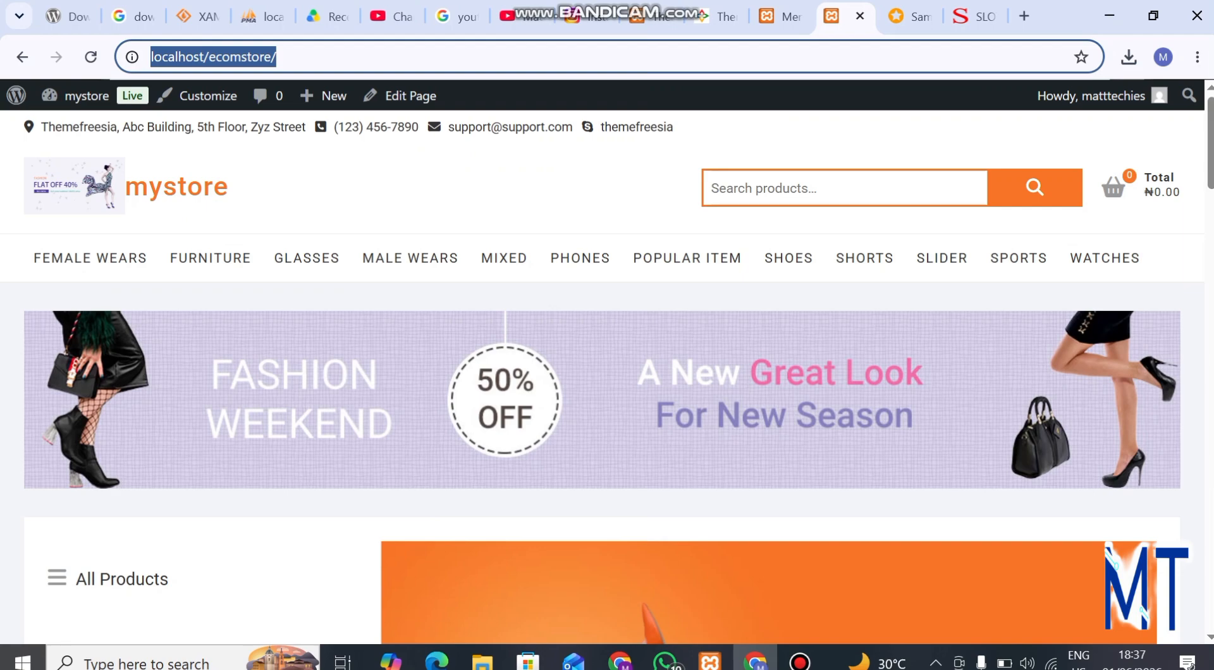
pyautogui.click(783, 16)
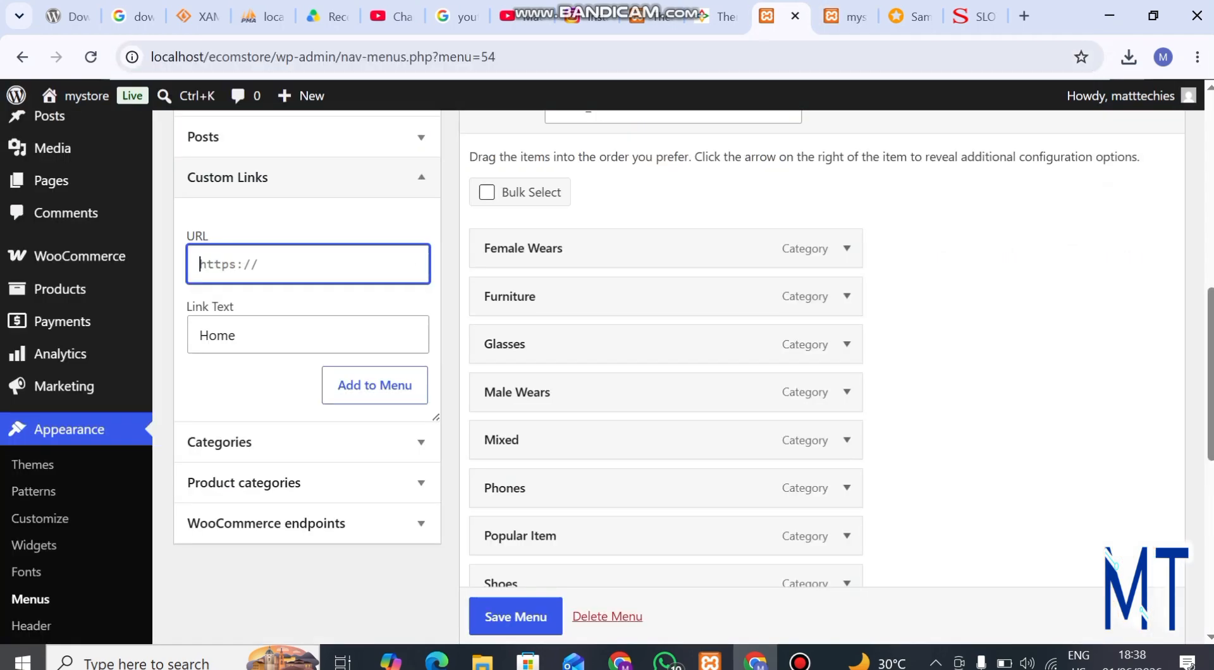
pyautogui.hotkey('ctrl', 'v')
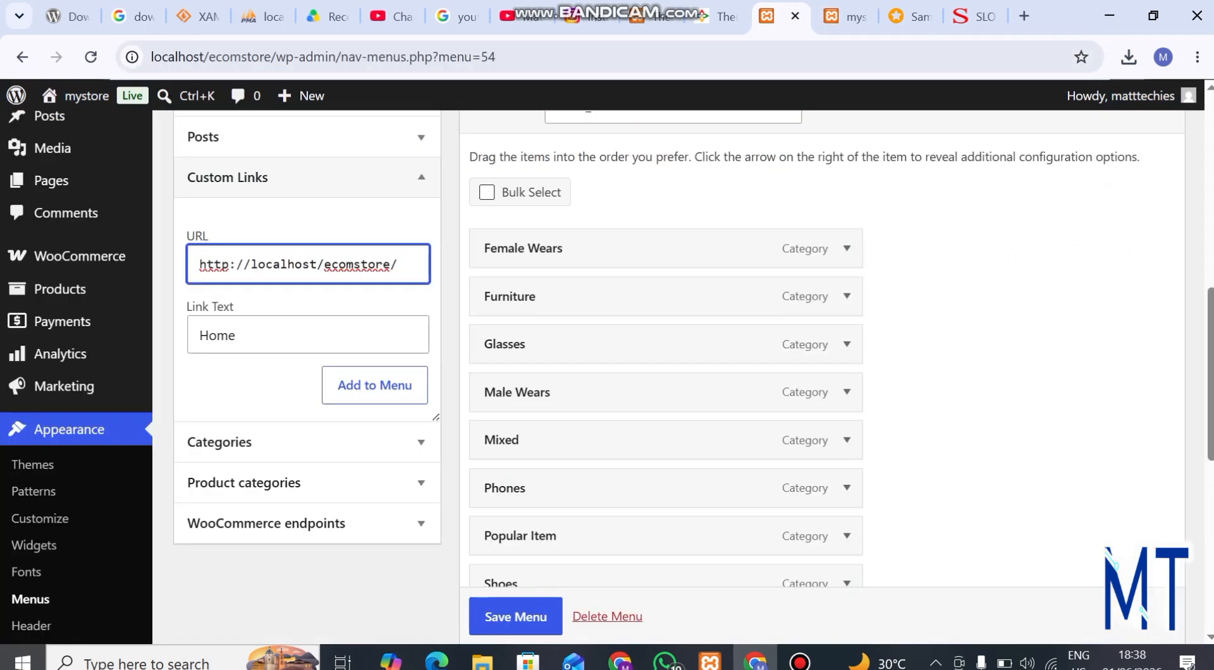
pyautogui.click(375, 385)
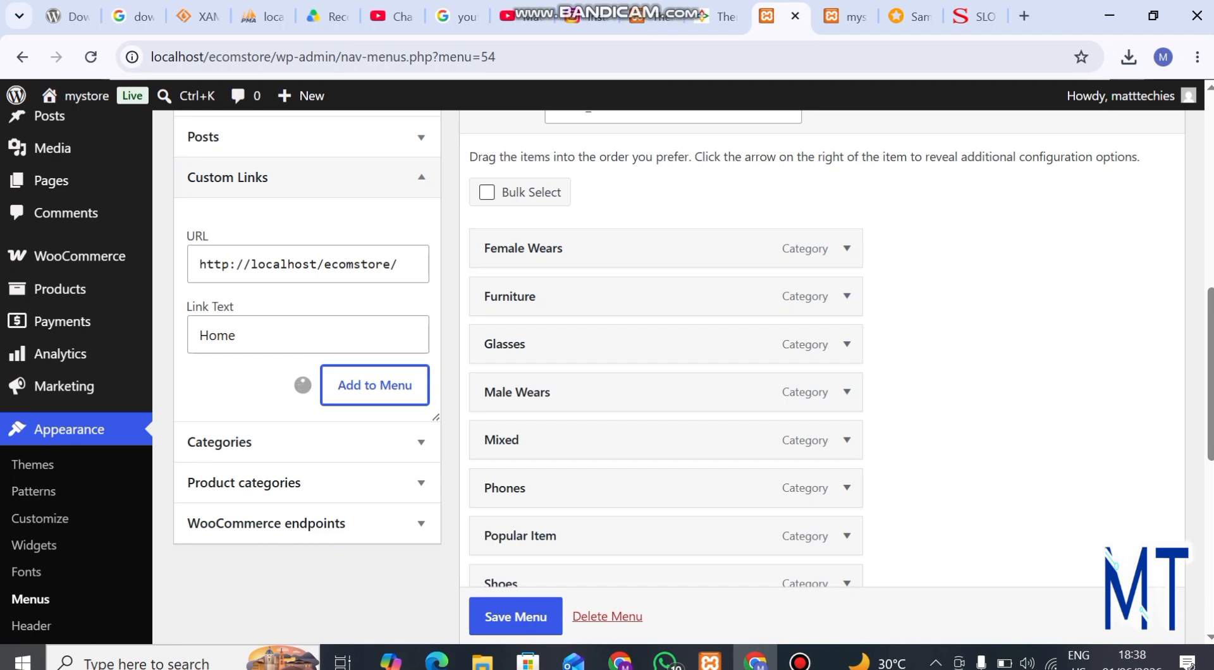
# Step: Move the Home custom link above Female Wears so it comes first in main_menu, and save the menu
pyautogui.scroll(-3, 666, 487)
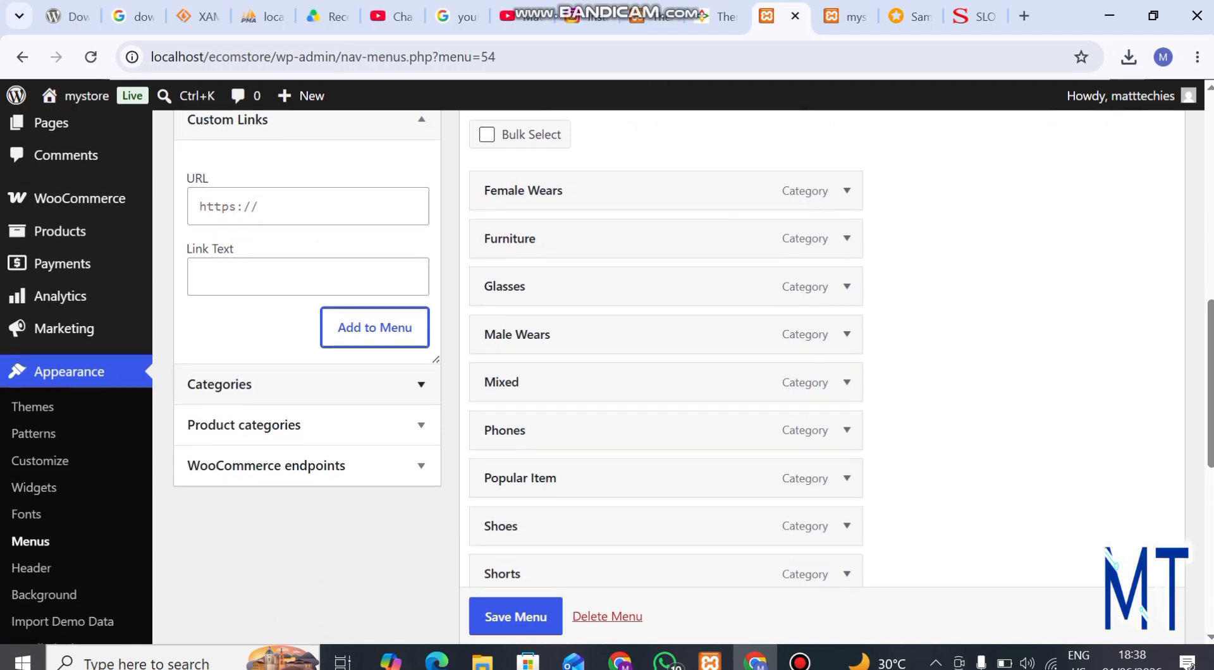
pyautogui.scroll(-2, 666, 490)
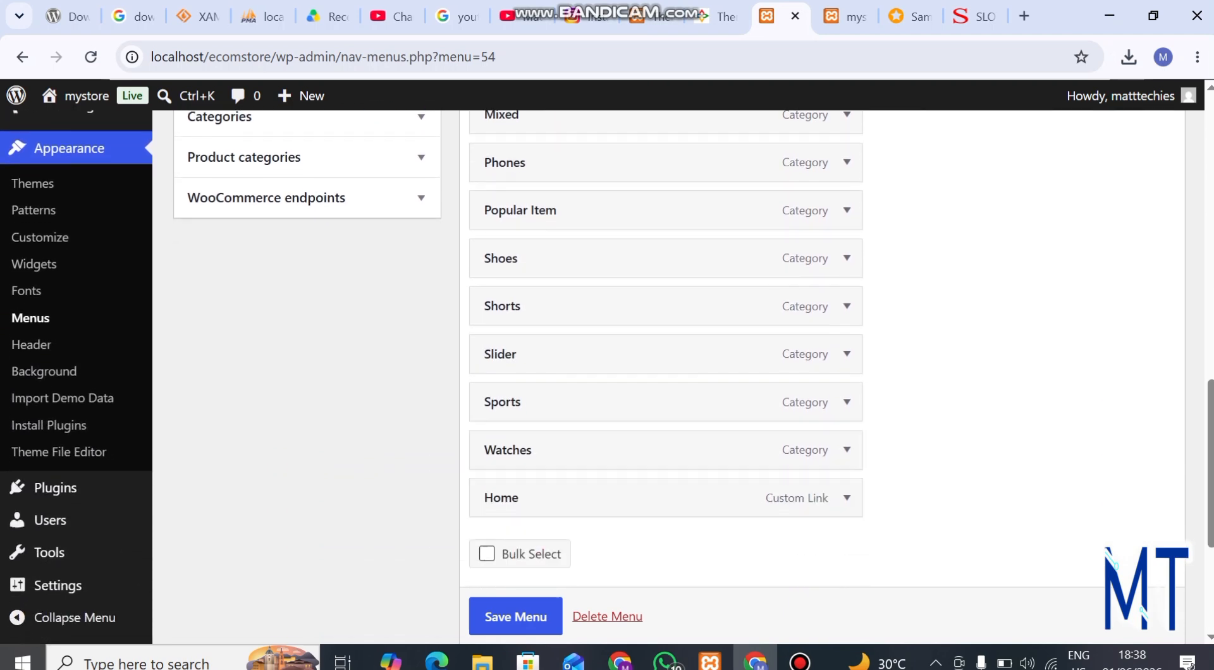
pyautogui.moveTo(633, 497); pyautogui.dragTo(633, 181)
pyautogui.scroll(-3, 666, 379)
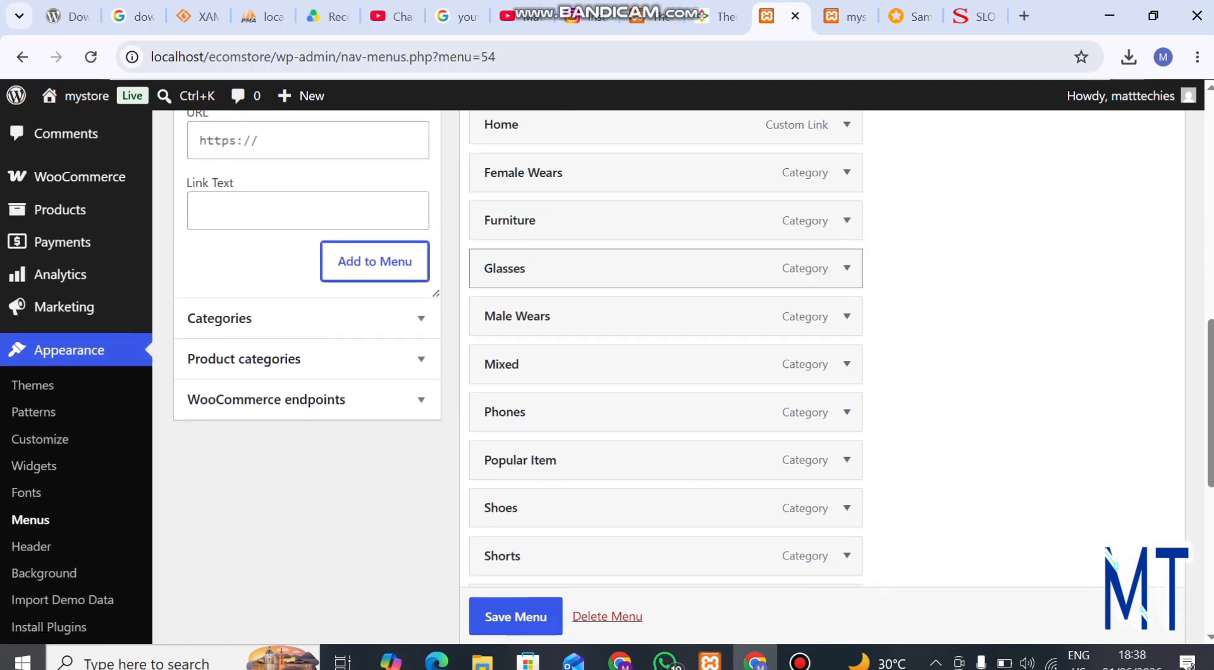
pyautogui.scroll(-1, 515, 616)
pyautogui.click(515, 616)
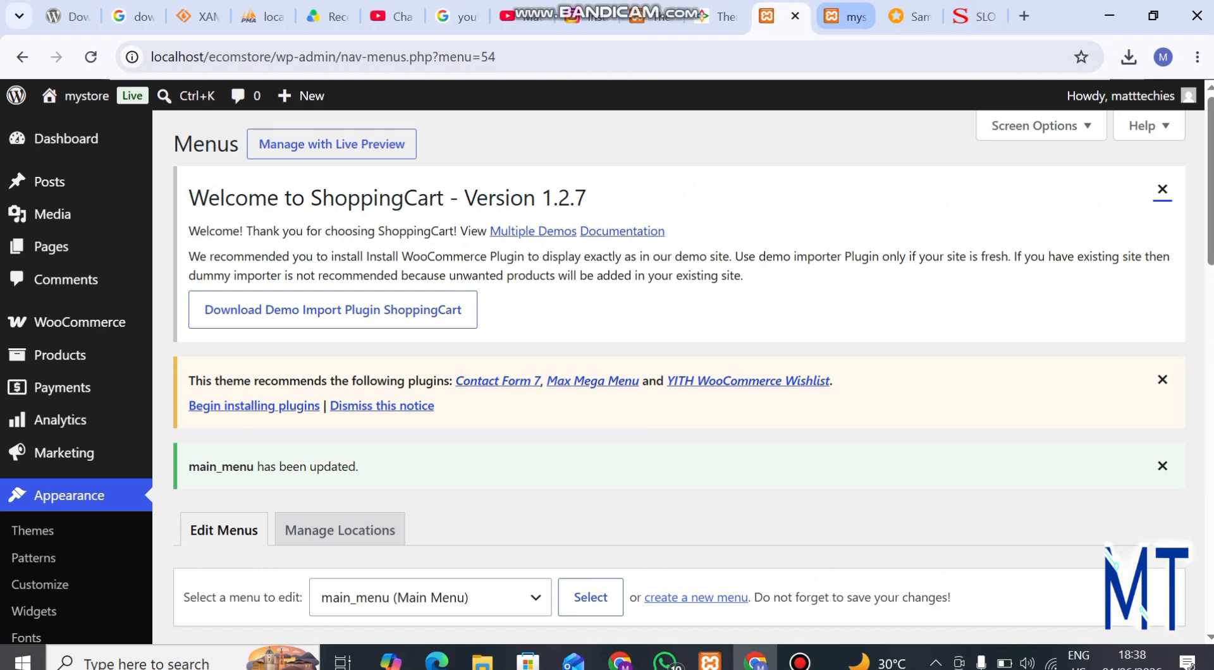
# Step: Reload the storefront and check the Home item and the categories in the navigation while browsing the page
pyautogui.click(847, 16)
pyautogui.click(278, 57)
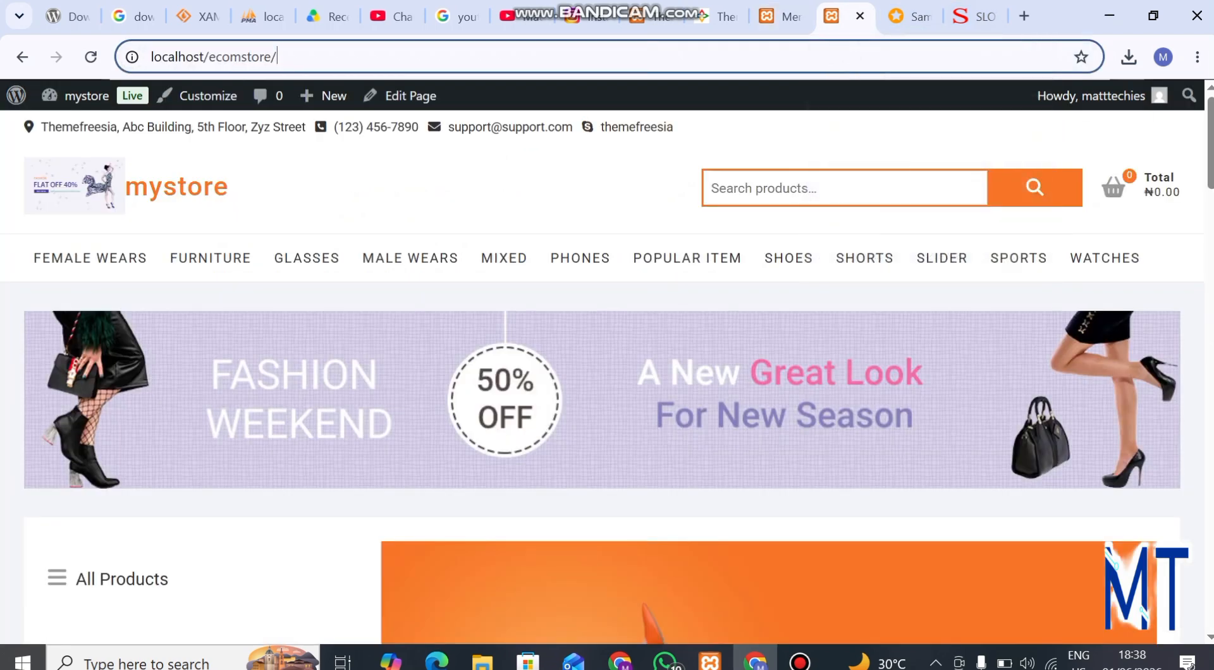
pyautogui.press('Return')
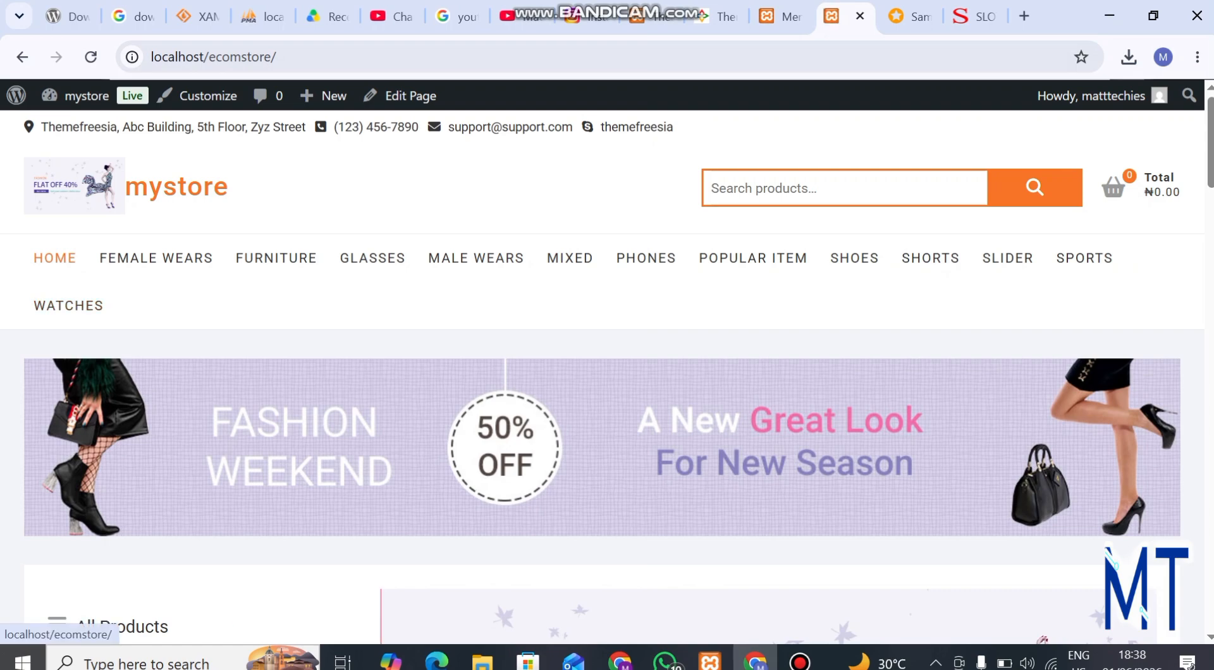
pyautogui.scroll(-5, 69, 306)
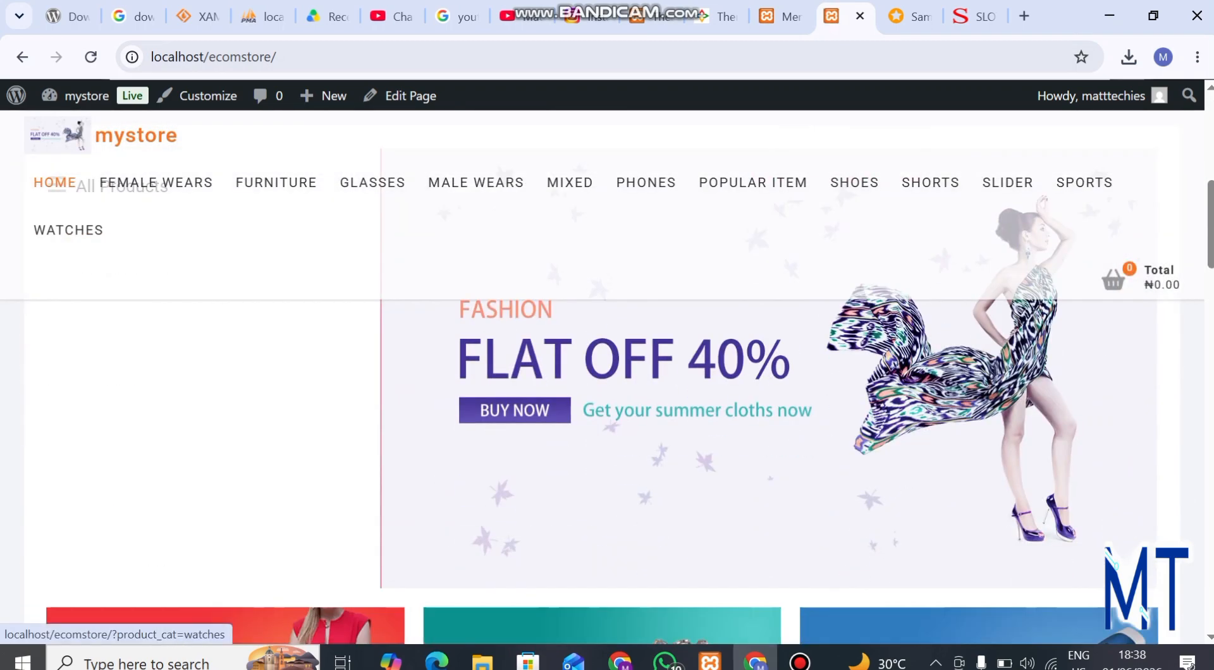
pyautogui.scroll(-8, 531, 401)
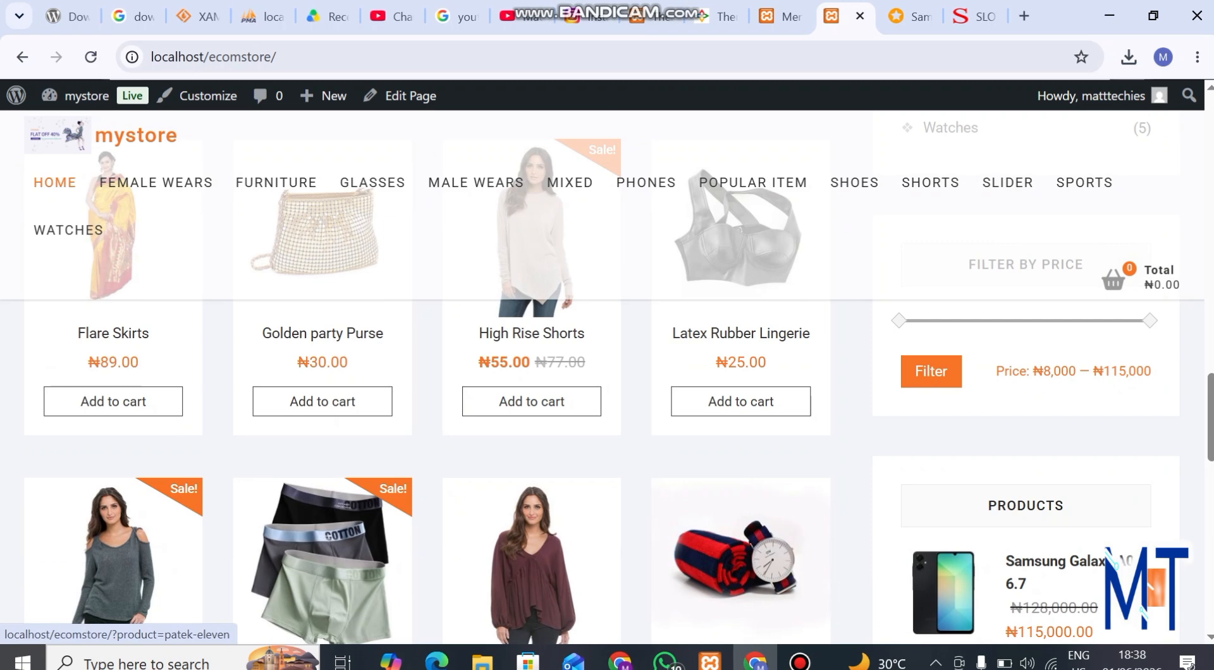
# Step: Open the High Rise Shorts product and test the Home navigation link from there, looking over the home page
pyautogui.click(531, 334)
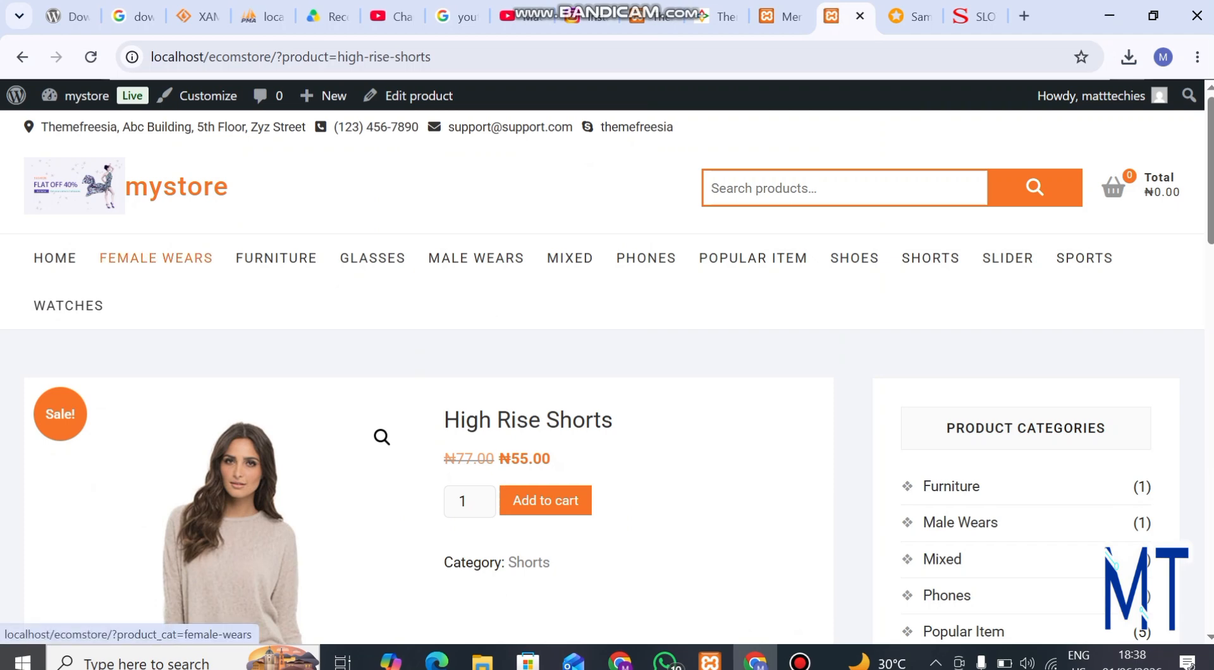
pyautogui.click(55, 258)
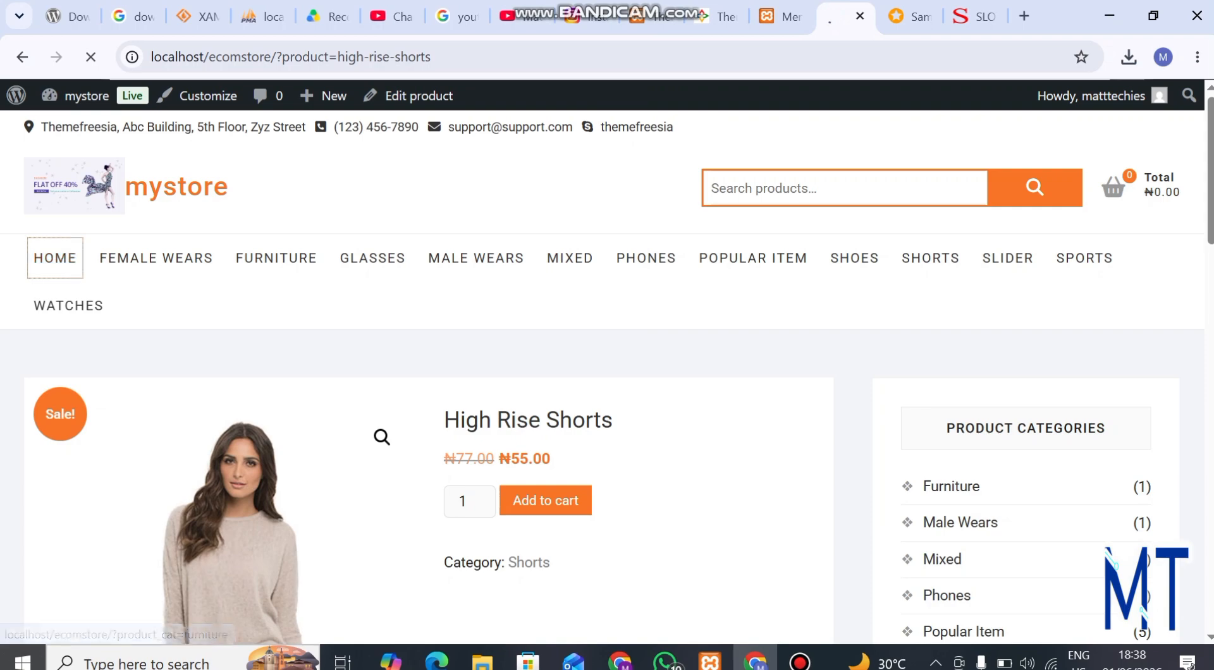
pyautogui.scroll(-3, 602, 378)
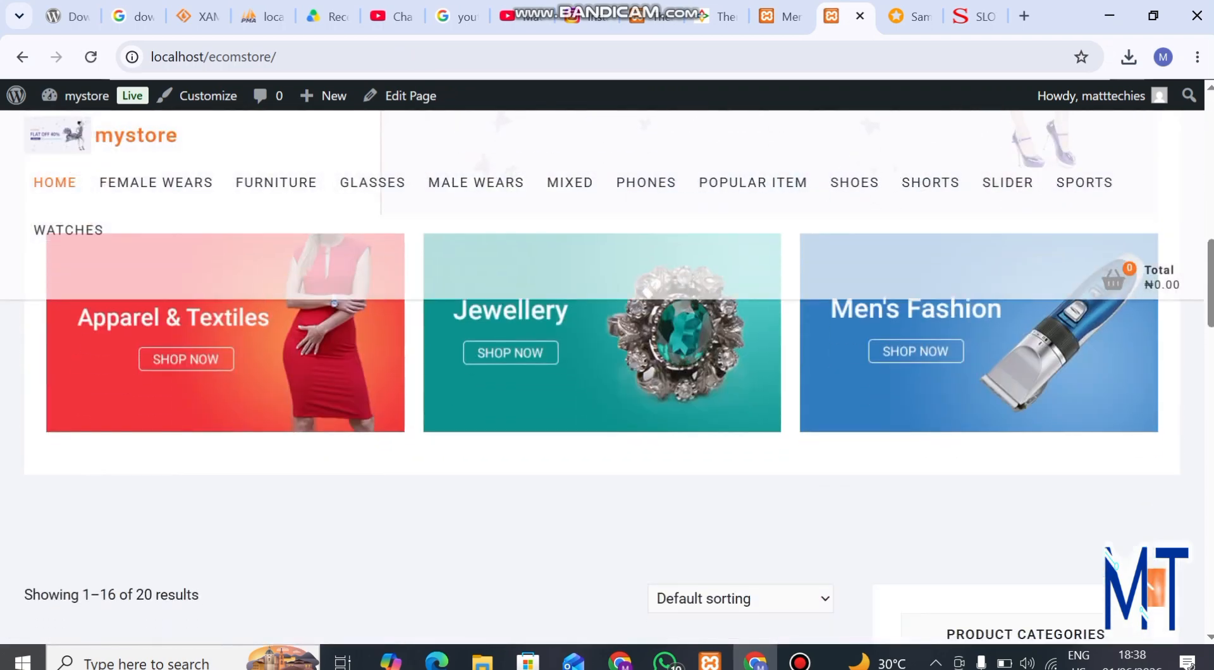
pyautogui.scroll(10, 602, 377)
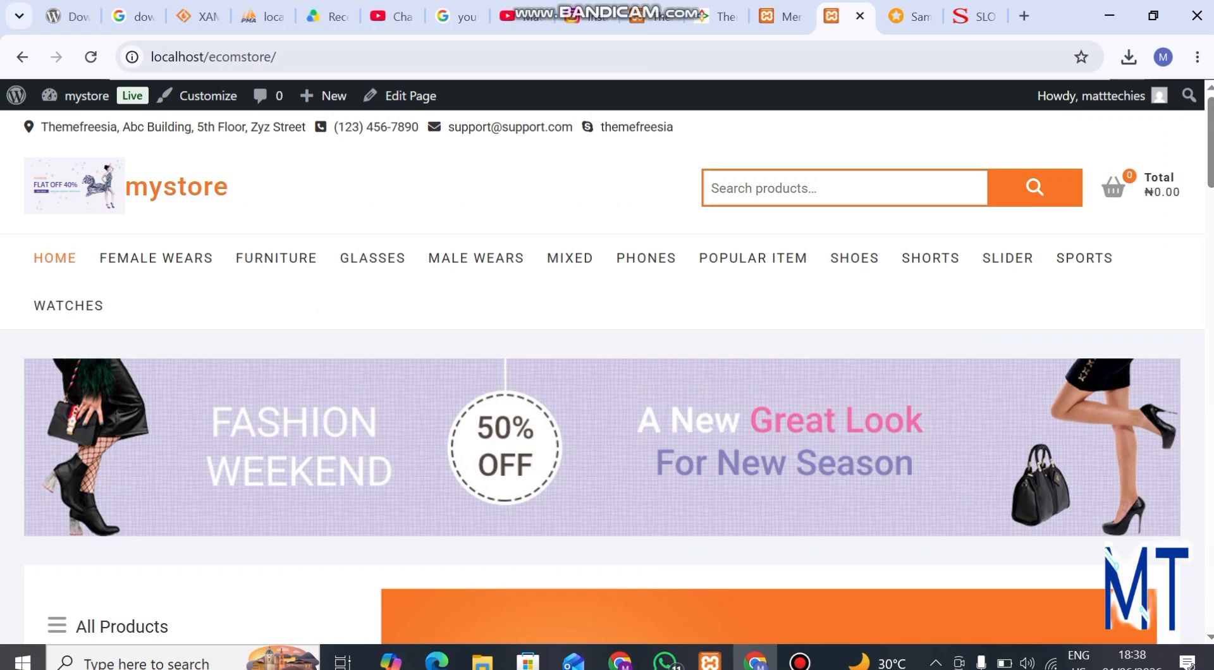
pyautogui.scroll(-5, 602, 377)
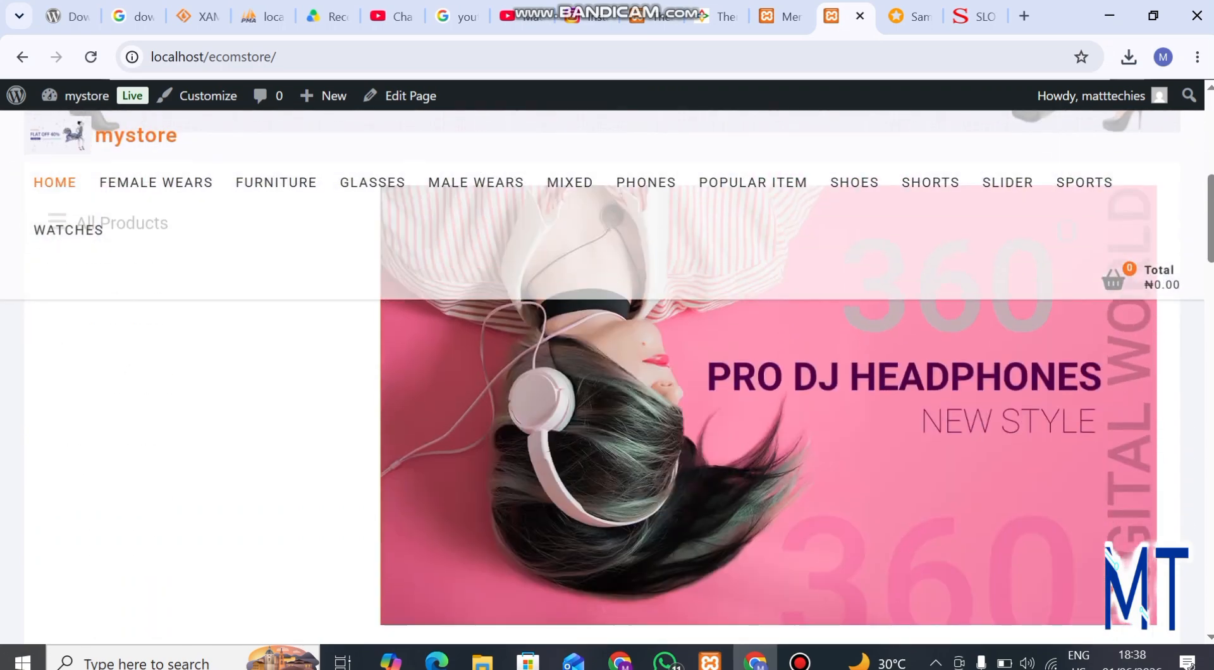
pyautogui.scroll(-2, 602, 377)
pyautogui.scroll(5, 602, 378)
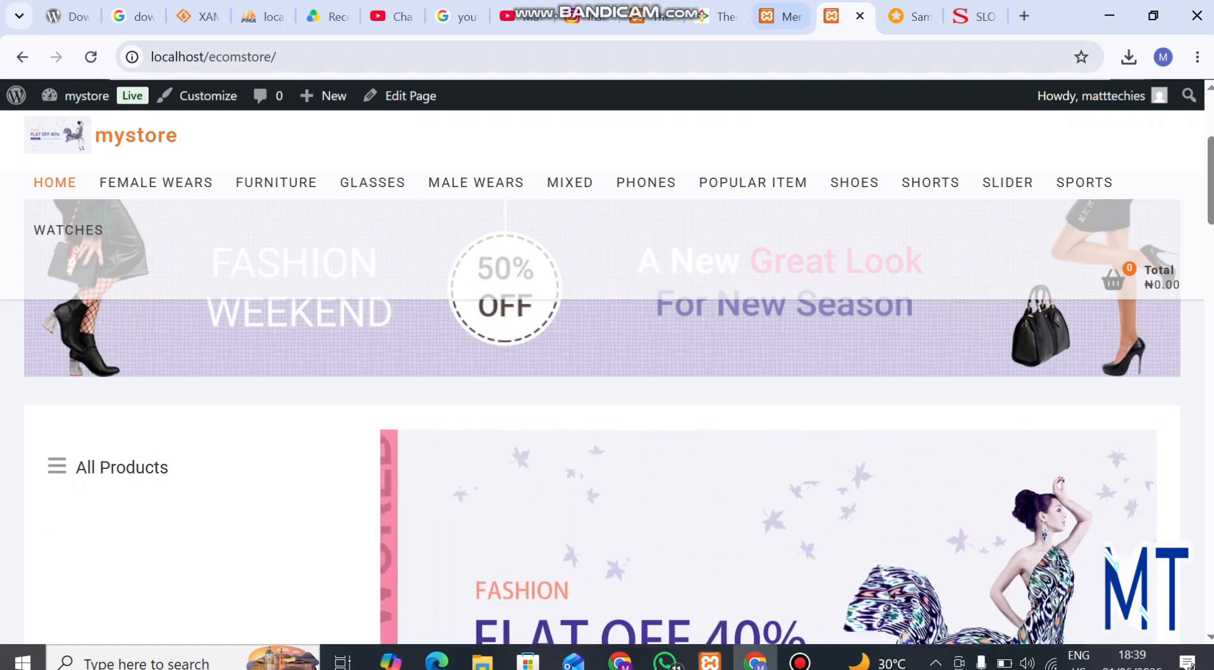
# Step: Assign main_menu to the Catalog Menu display location as well, and save the menu
pyautogui.hotkey('ctrl', 'shift', 'Tab')
pyautogui.scroll(-15, 679, 370)
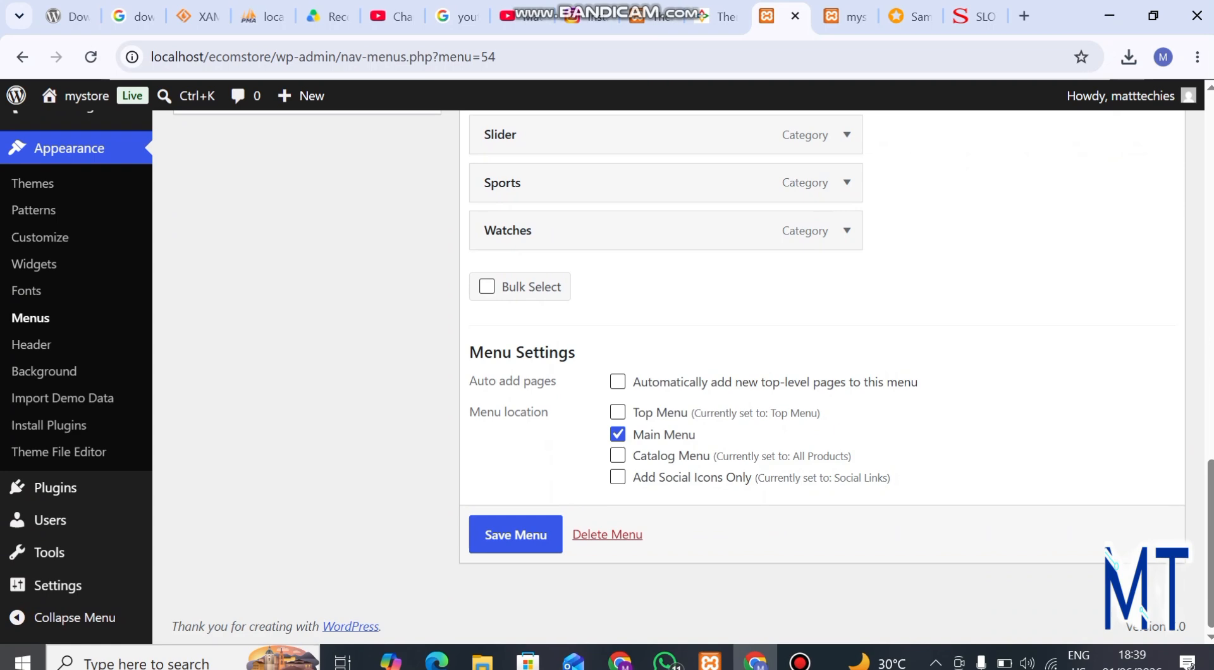
pyautogui.click(516, 535)
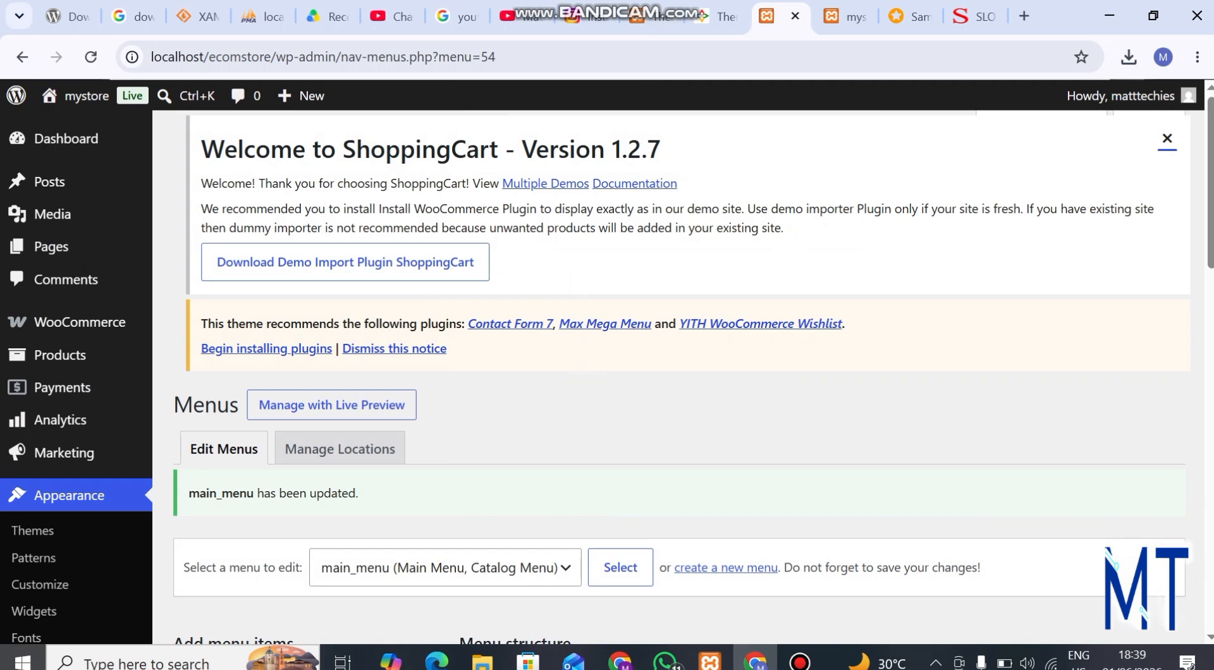
# Step: Reload the storefront home page and check the main_menu list shown beside the slider
pyautogui.click(847, 16)
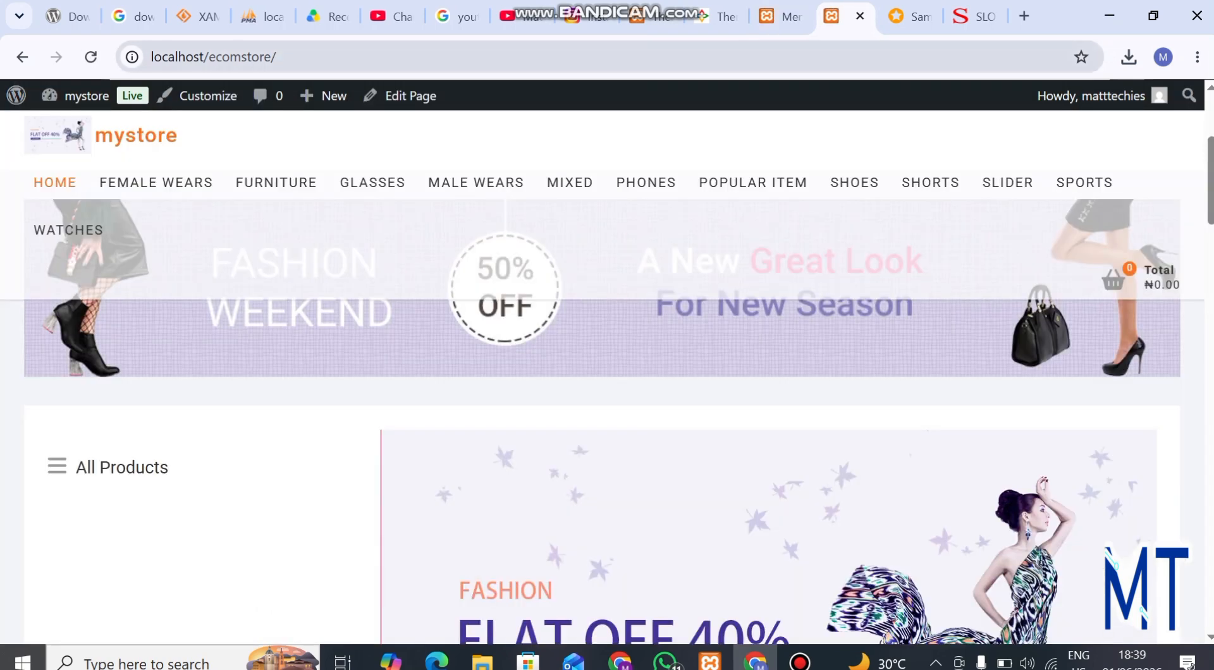
pyautogui.hotkey('ctrl', 'l')
pyautogui.press('Return')
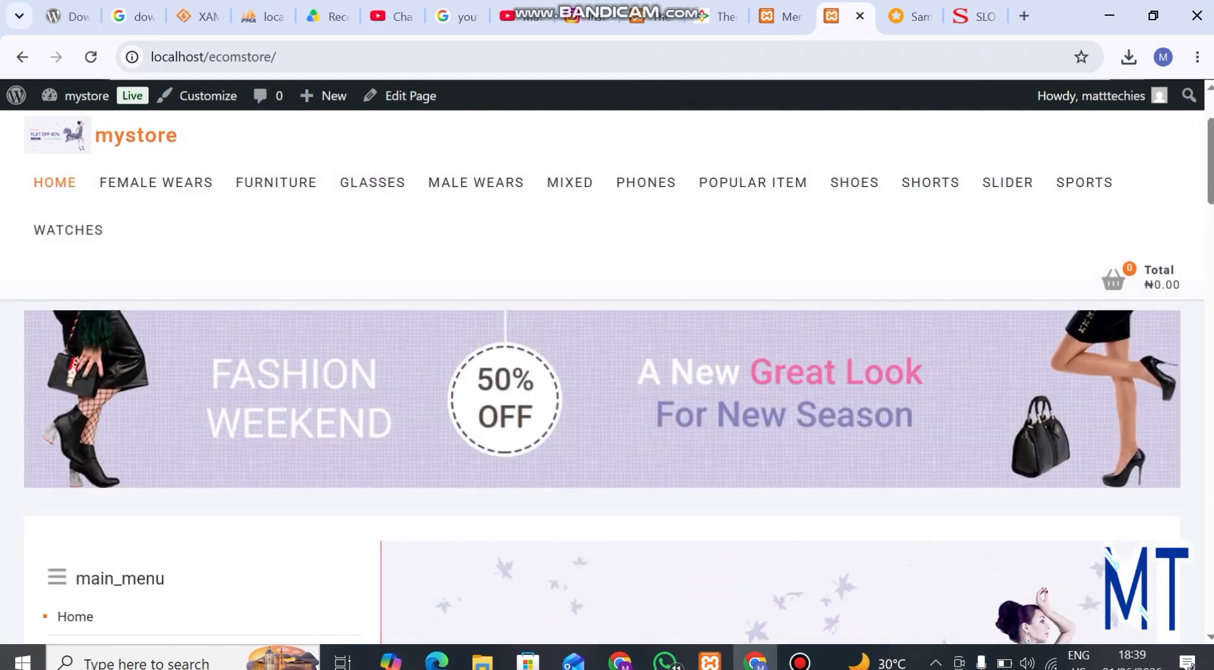
pyautogui.scroll(-4, 95, 380)
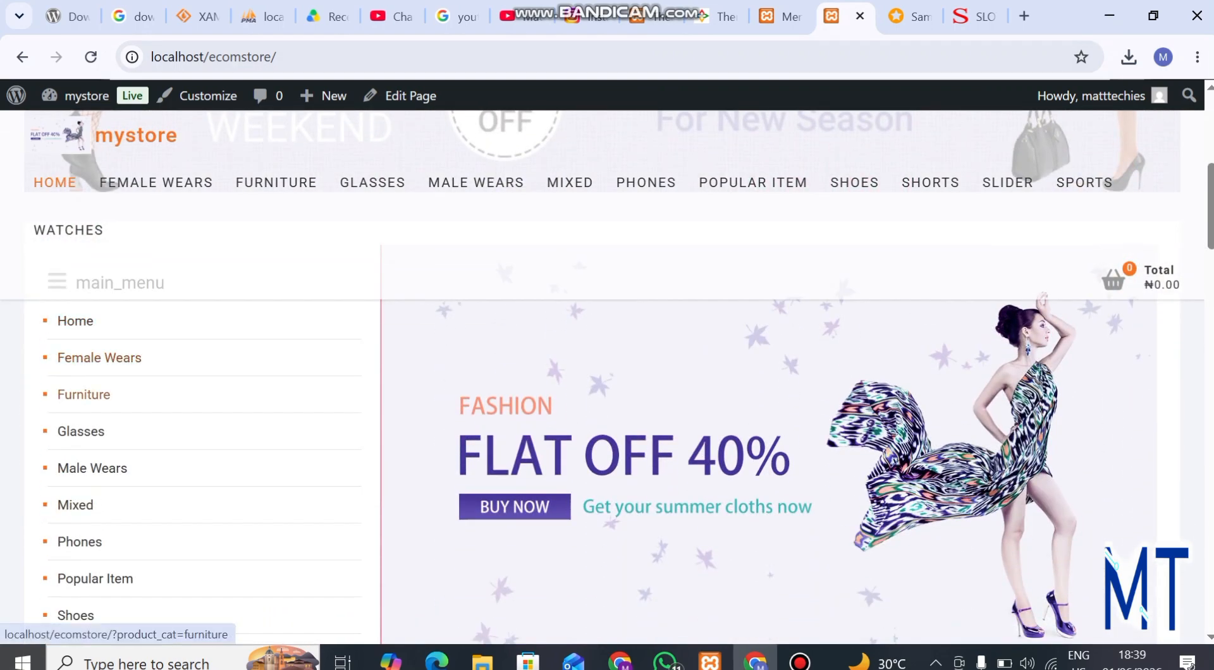
pyautogui.scroll(1, 95, 468)
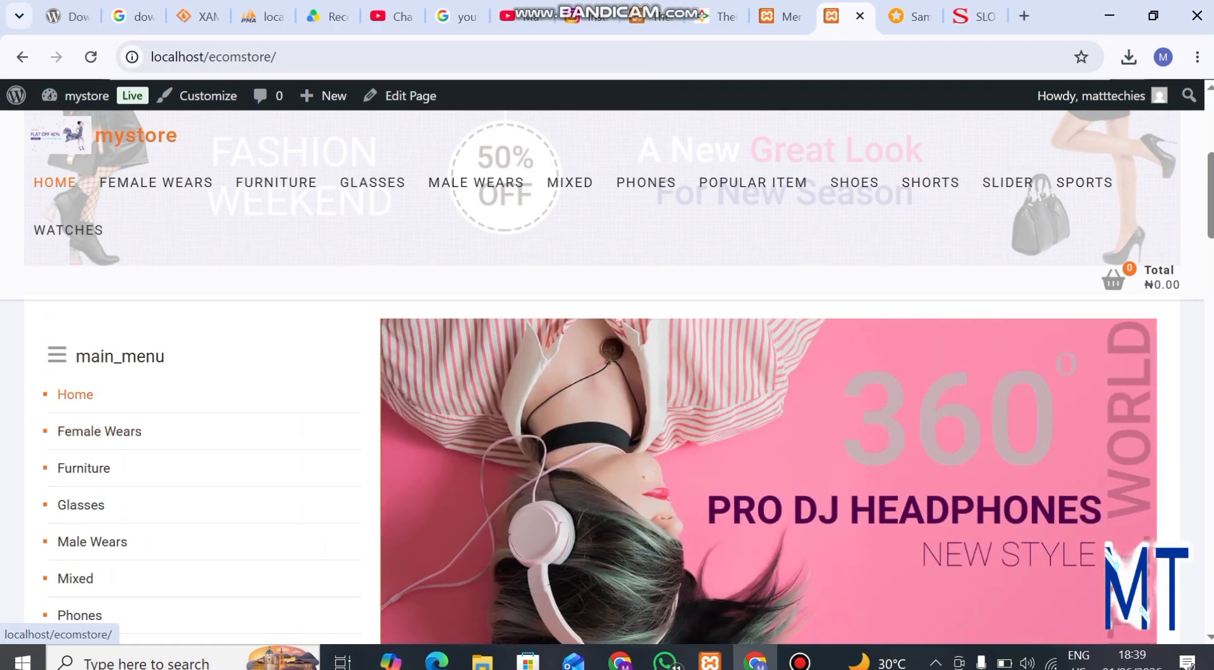
pyautogui.scroll(-5, 607, 380)
pyautogui.scroll(5, 607, 380)
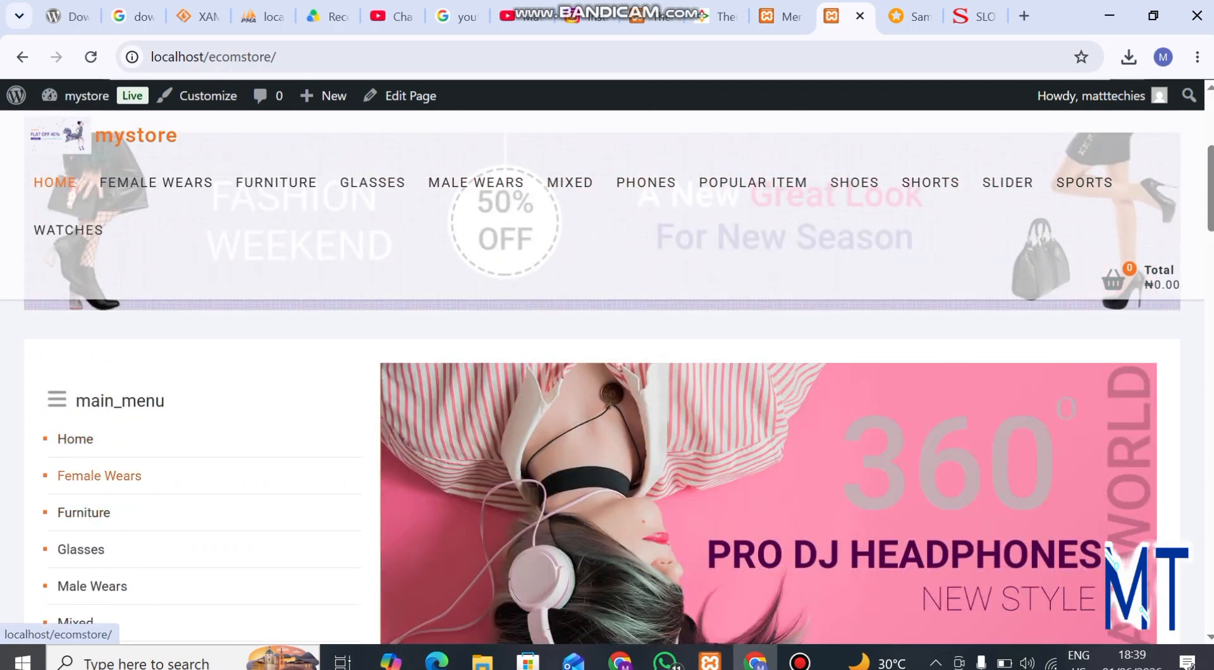
# Step: Return to the menu editor and unassign main_menu from the Catalog Menu display location
pyautogui.click(783, 16)
pyautogui.scroll(-20, 677, 373)
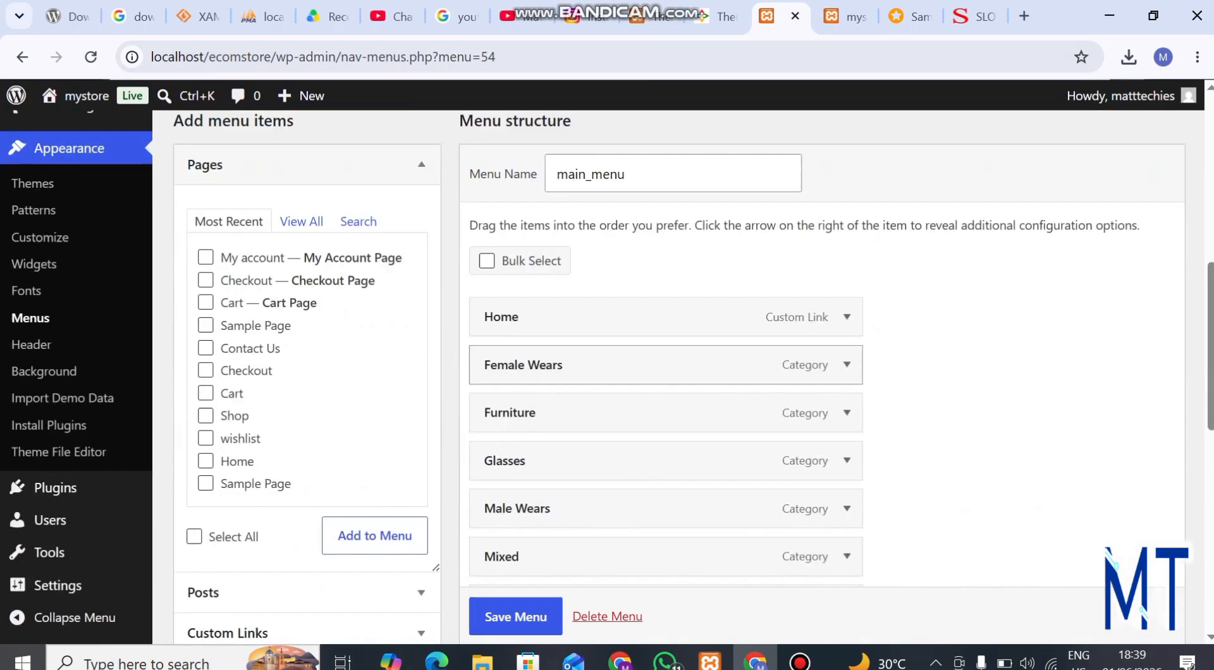
pyautogui.scroll(-1, 677, 373)
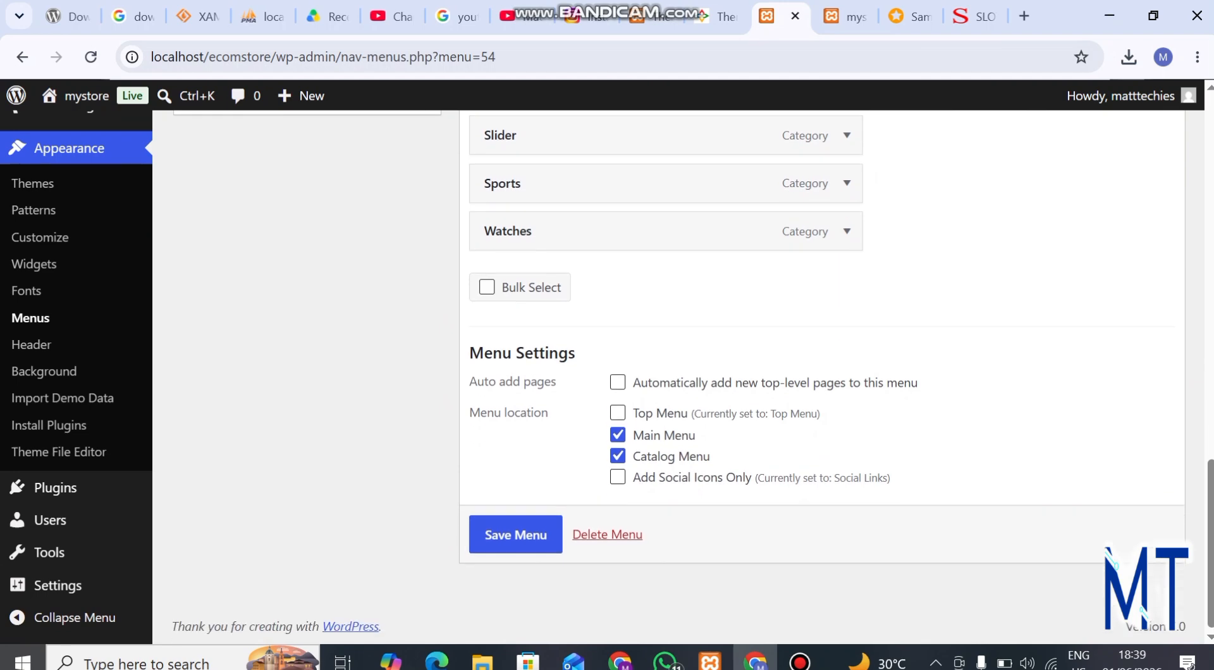
pyautogui.click(617, 456)
# Step: Remove the Slider category item from main_menu
pyautogui.scroll(6, 663, 354)
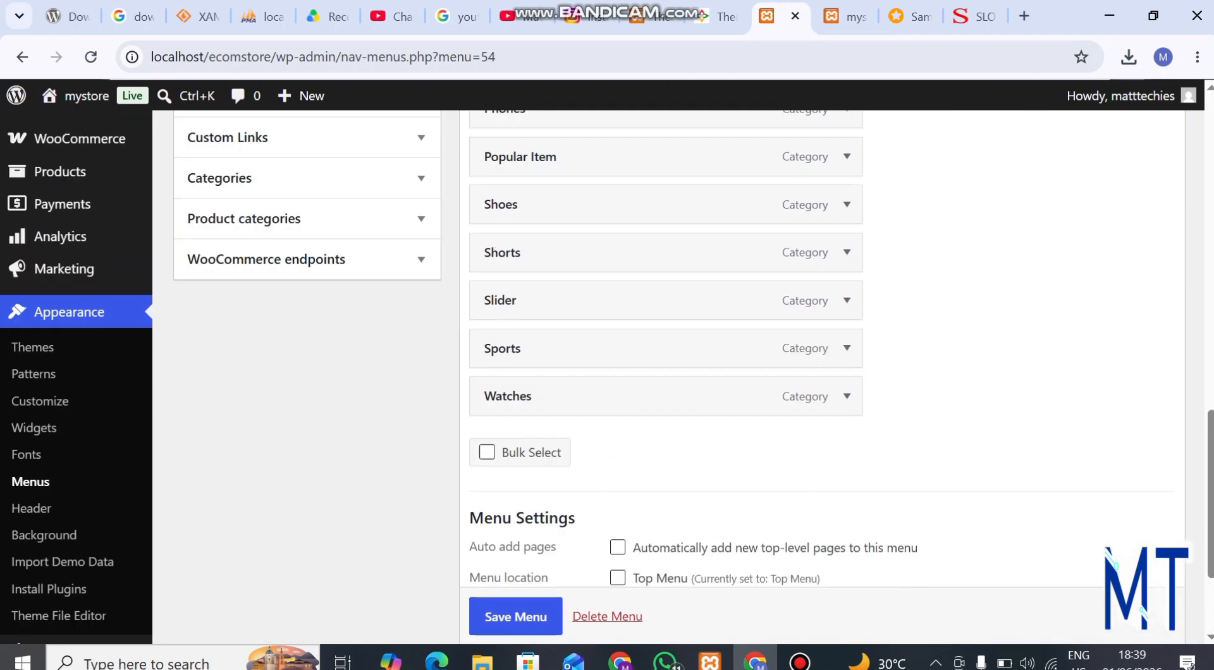
pyautogui.scroll(-1, 664, 354)
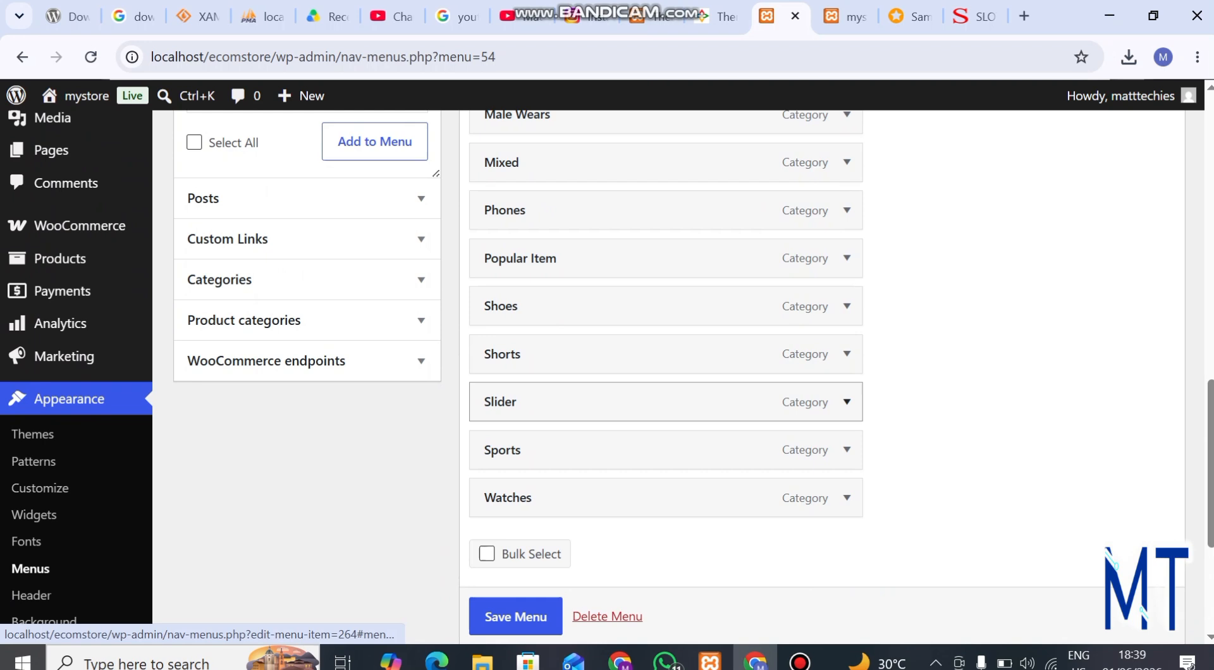
pyautogui.click(846, 402)
pyautogui.scroll(-2, 846, 402)
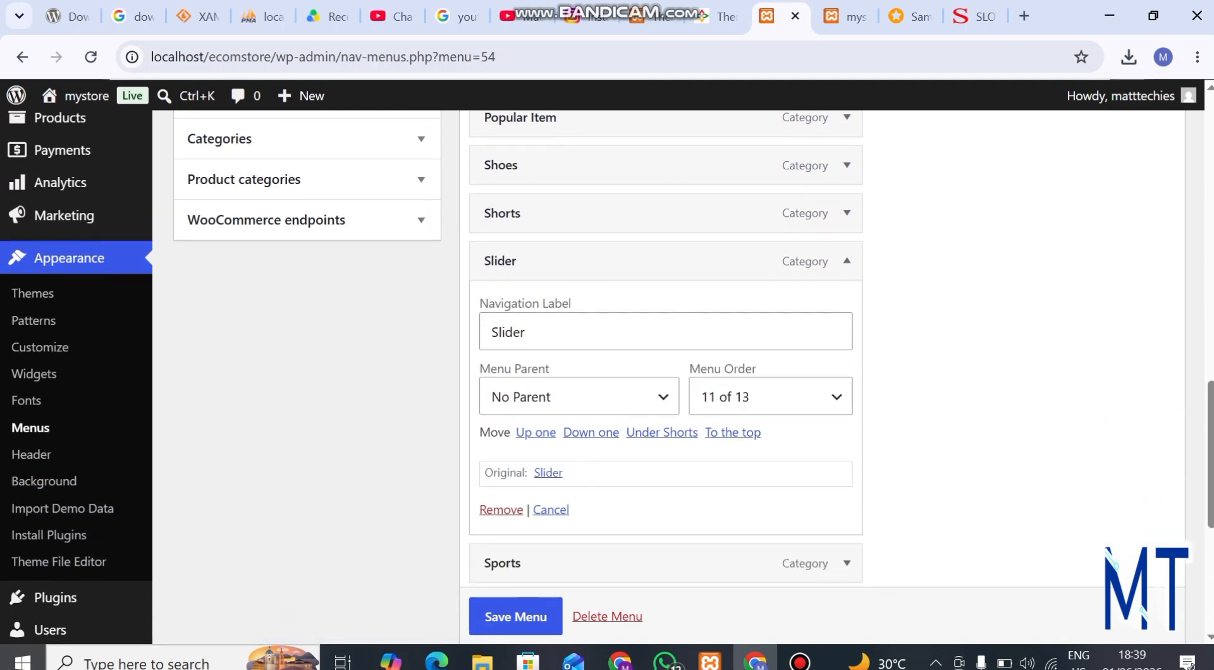
pyautogui.click(501, 510)
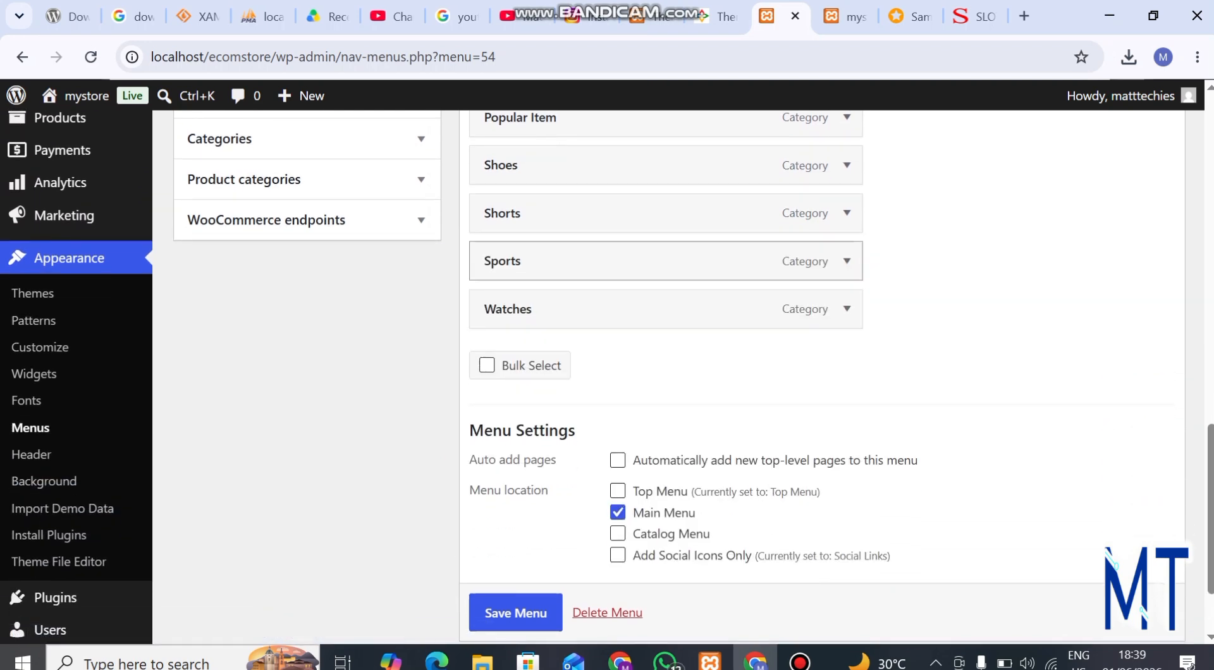
# Step: Move the Shorts category directly below Male Wears and nest it as a sub item of Male Wears
pyautogui.scroll(1, 664, 266)
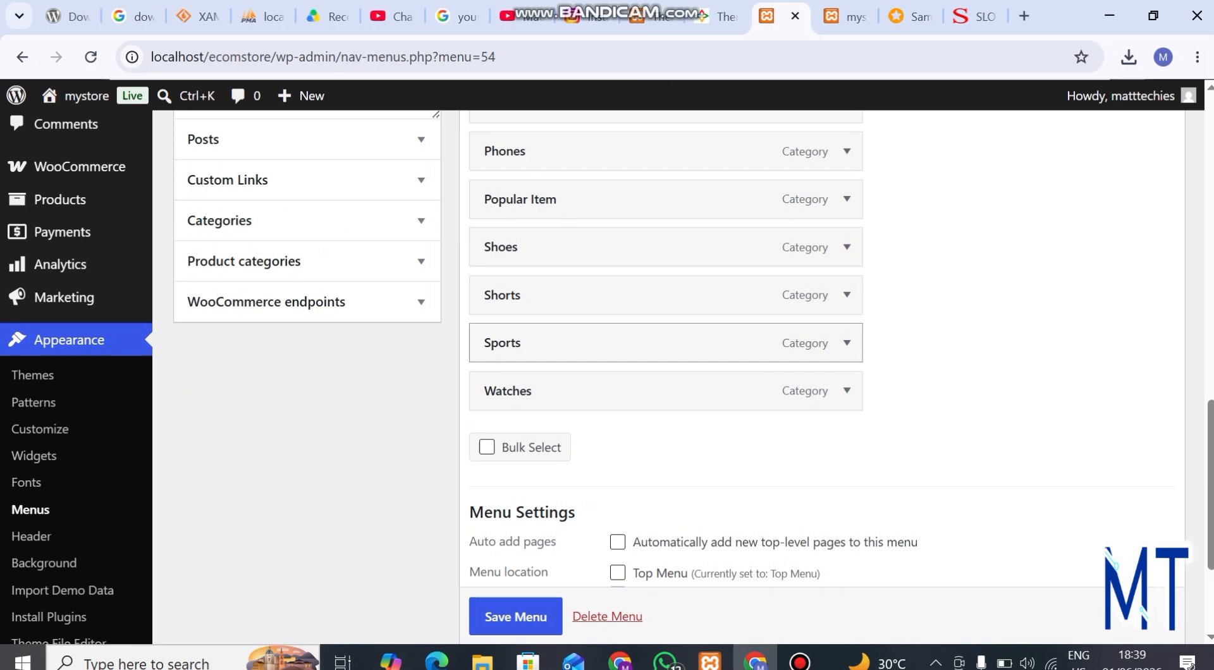
pyautogui.scroll(3, 663, 360)
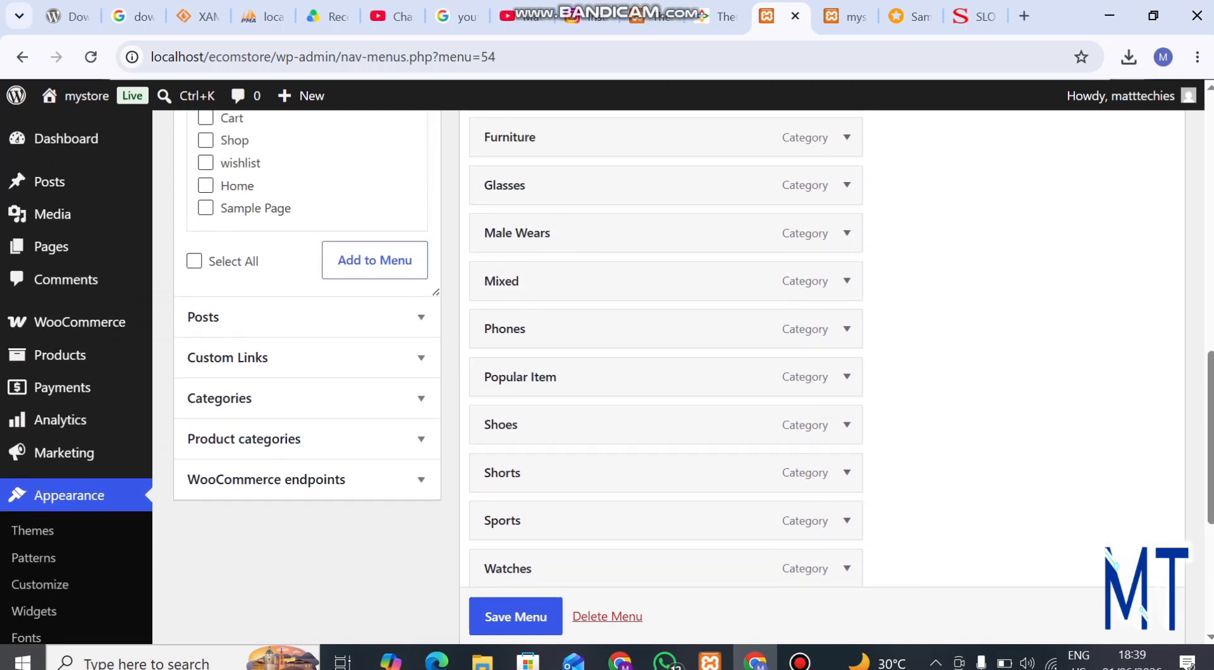
pyautogui.scroll(-1, 664, 471)
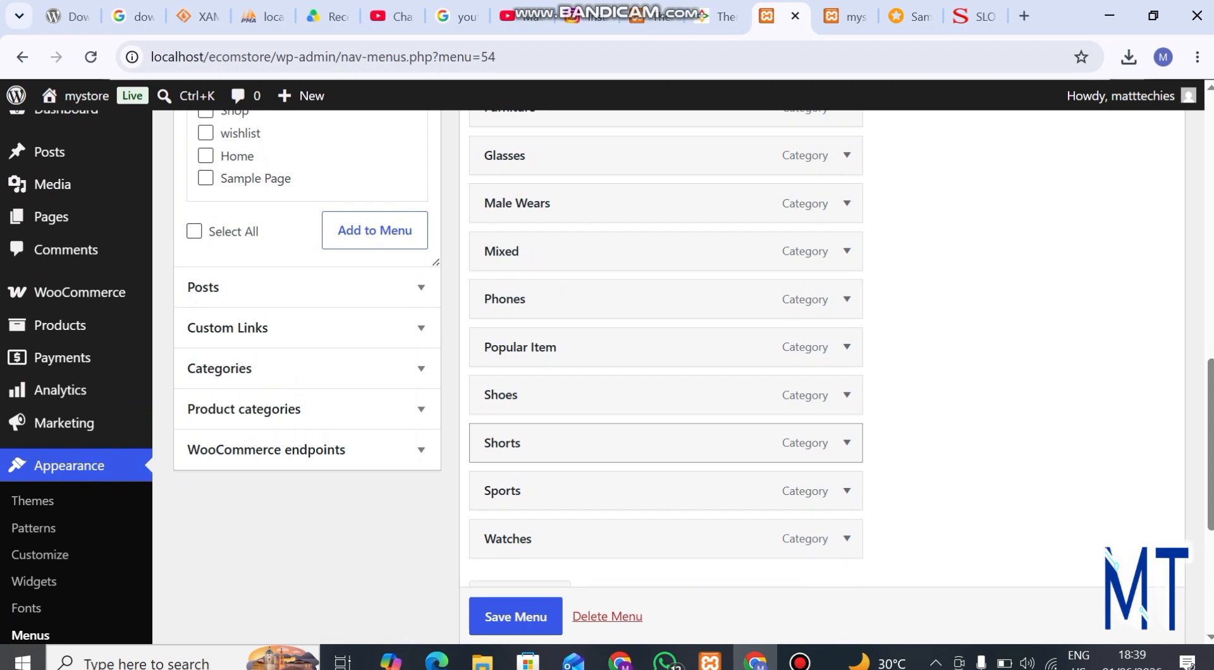
pyautogui.moveTo(503, 442); pyautogui.dragTo(548, 215)
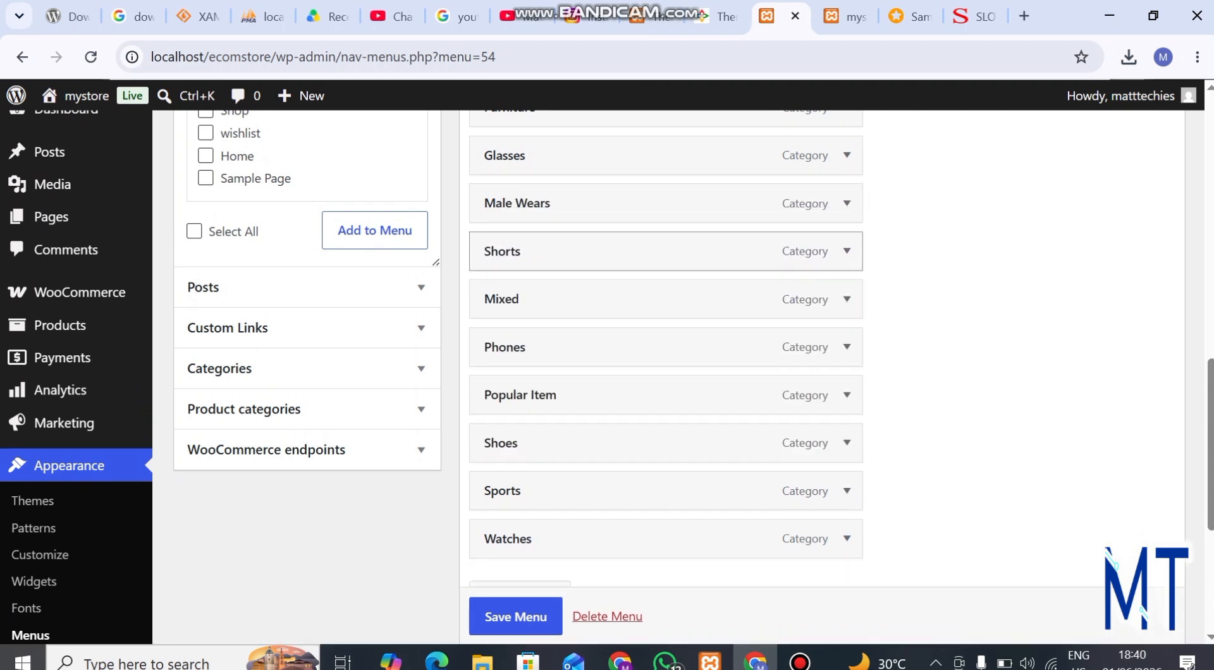
pyautogui.moveTo(505, 251); pyautogui.dragTo(614, 251)
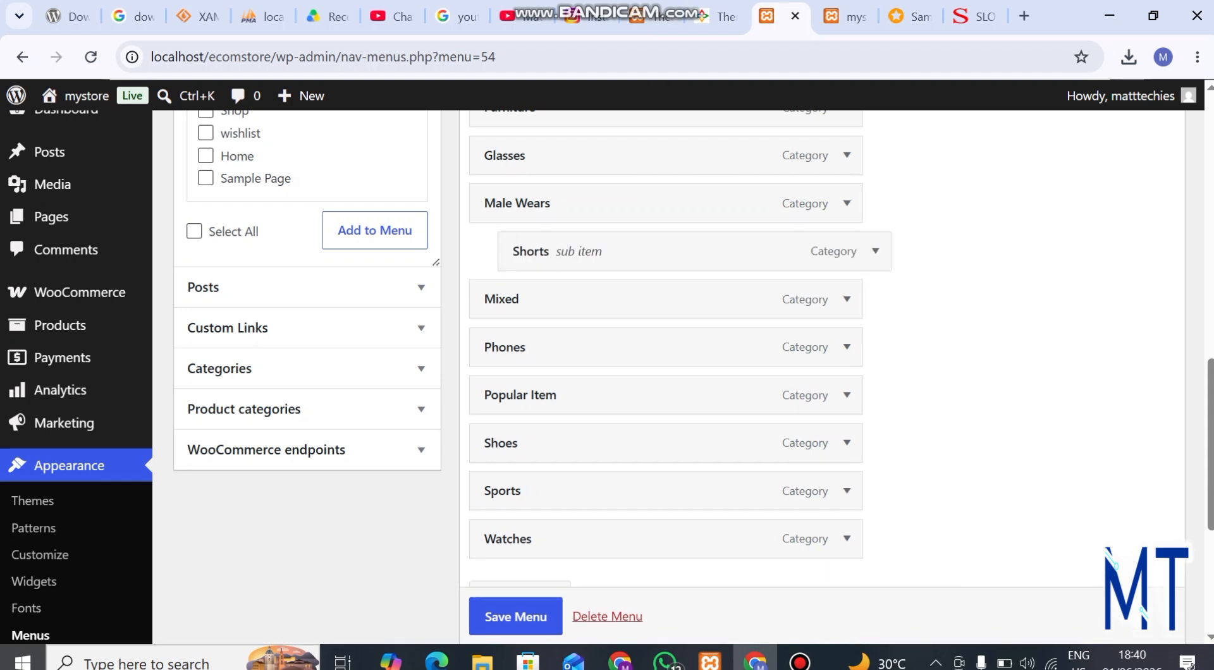
# Step: Remove the Mixed category item from main_menu and save the menu
pyautogui.click(847, 299)
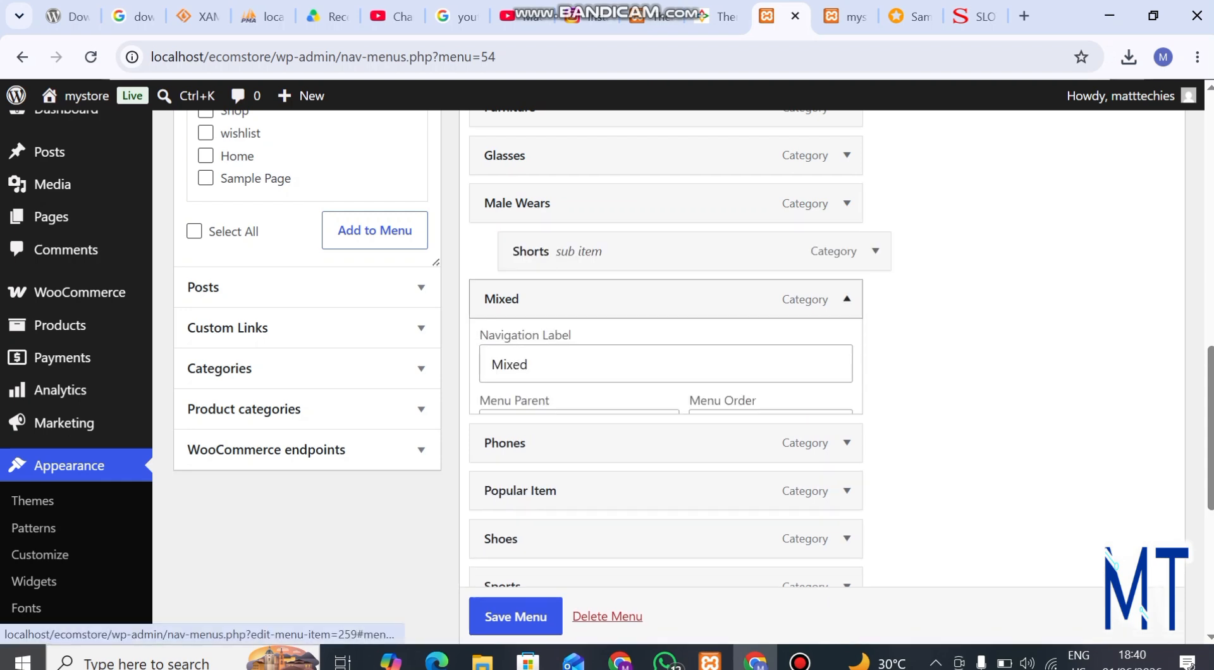
pyautogui.click(501, 547)
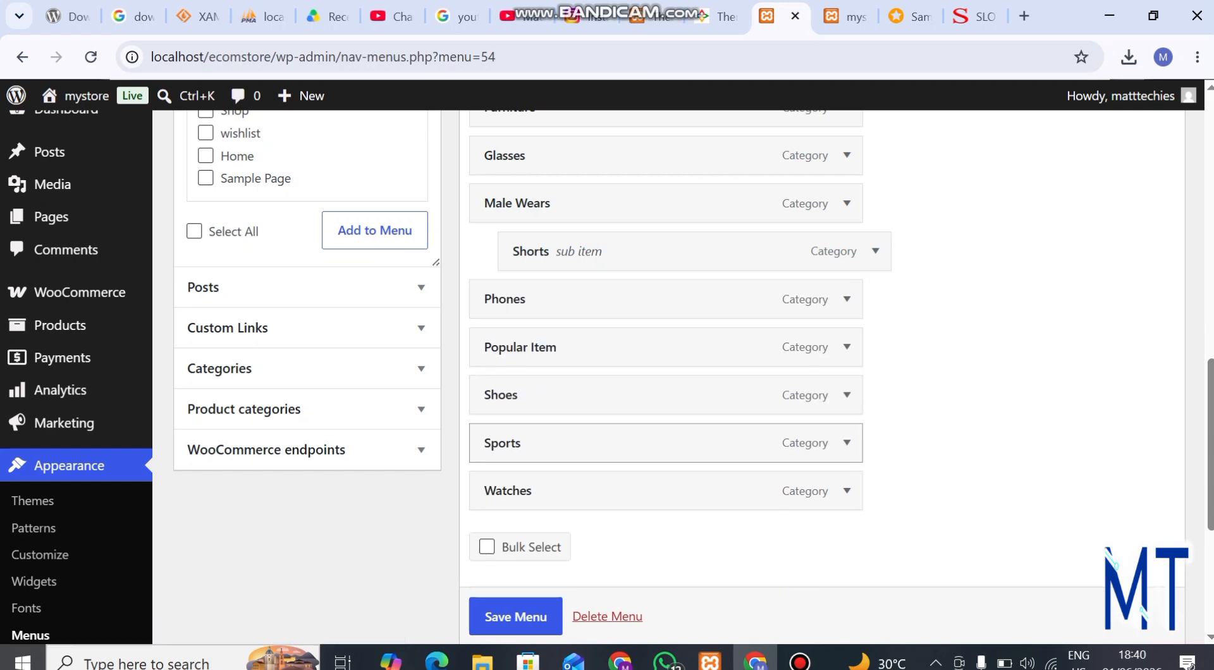
pyautogui.scroll(2, 664, 396)
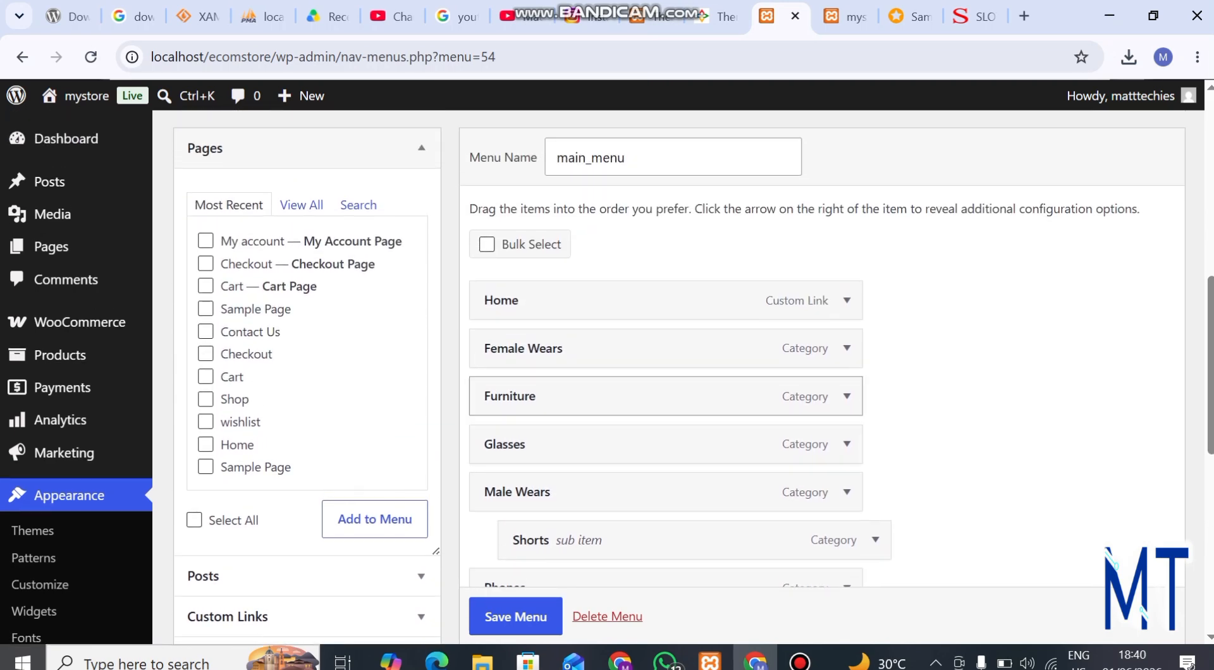
pyautogui.scroll(-8, 664, 396)
pyautogui.scroll(3, 664, 396)
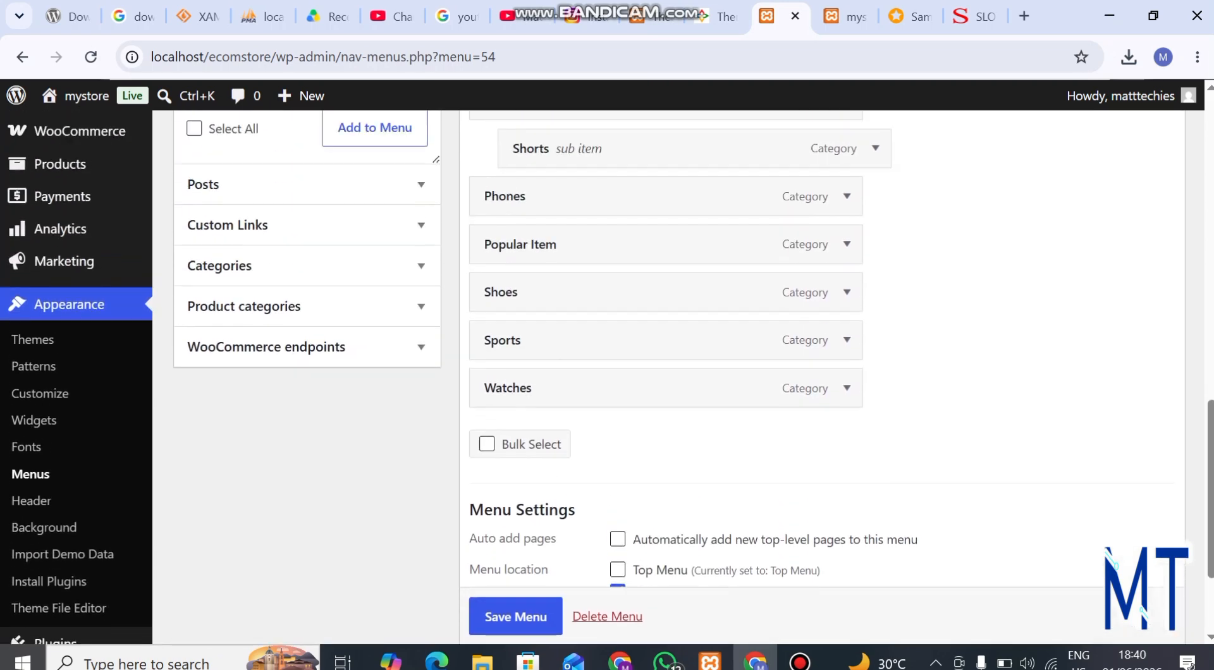
pyautogui.scroll(2, 664, 396)
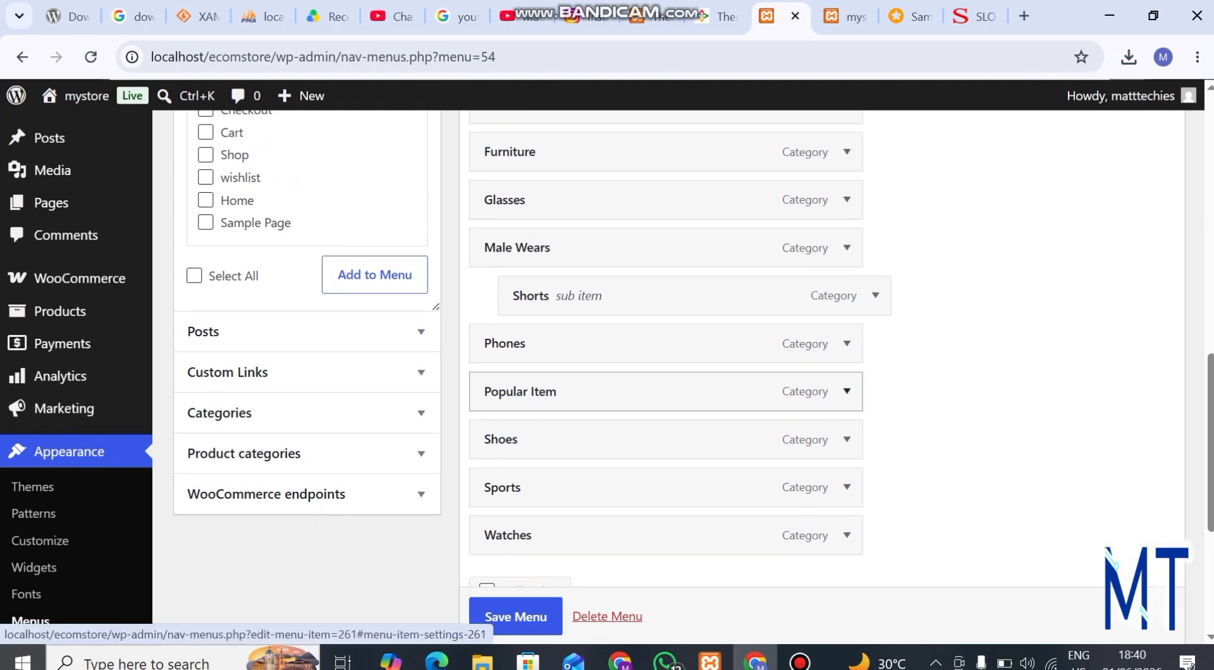
pyautogui.click(846, 391)
pyautogui.click(847, 392)
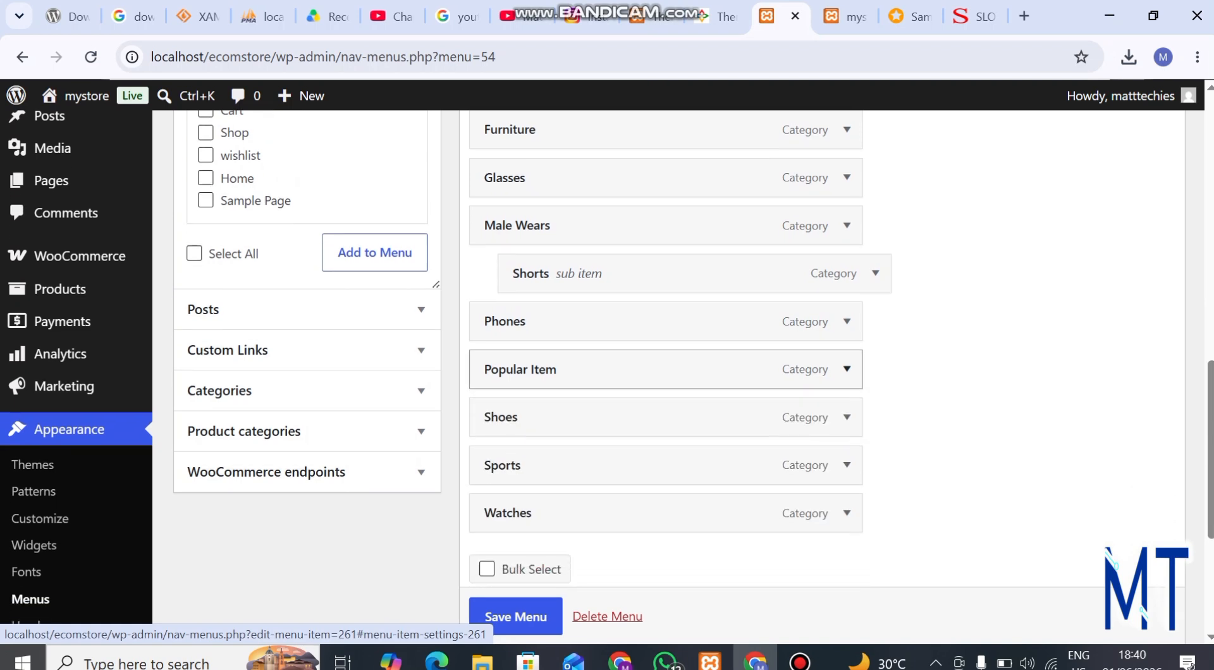
pyautogui.scroll(-1, 847, 367)
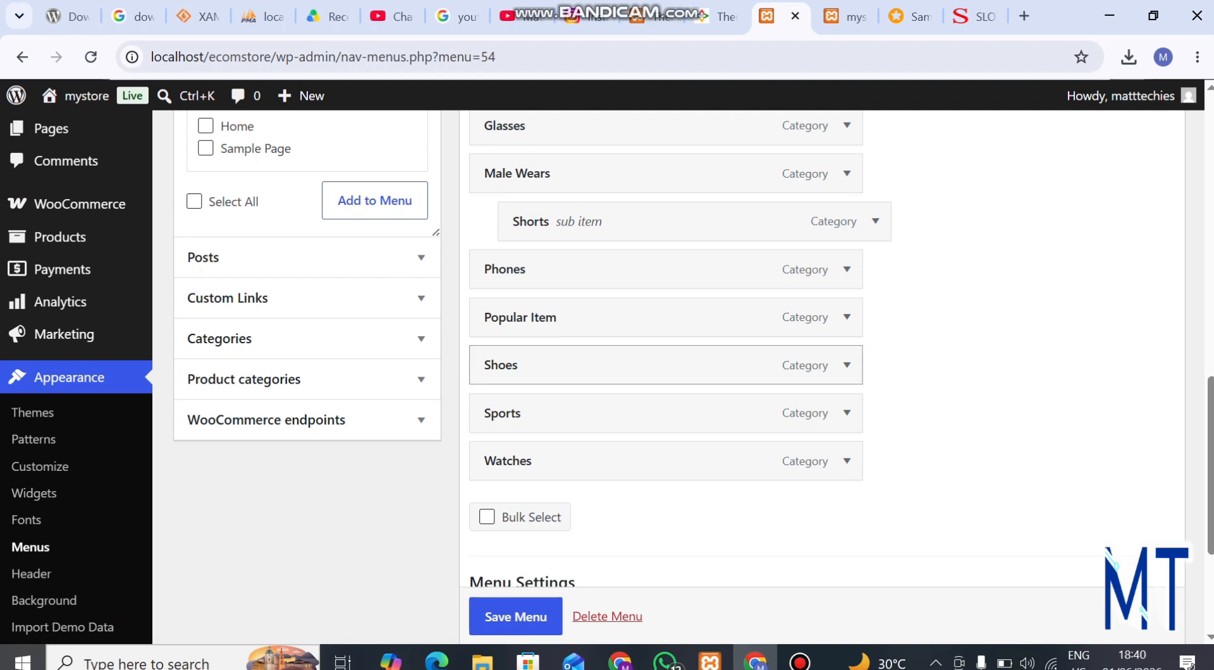
pyautogui.scroll(-3, 664, 413)
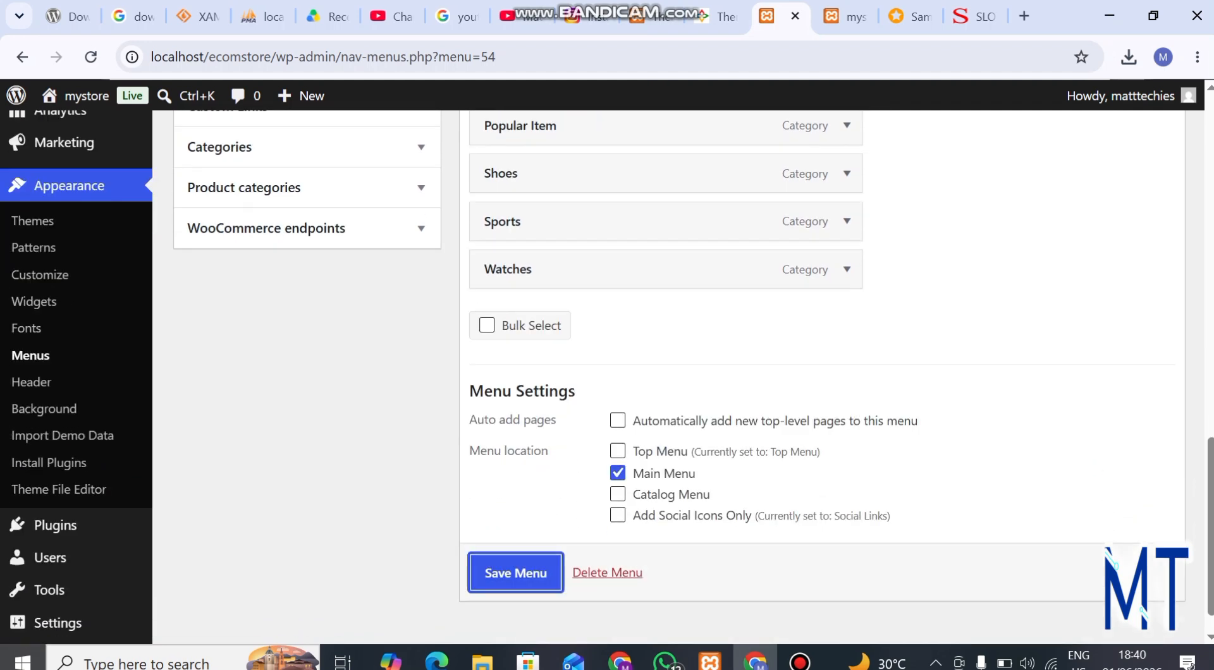
pyautogui.click(515, 573)
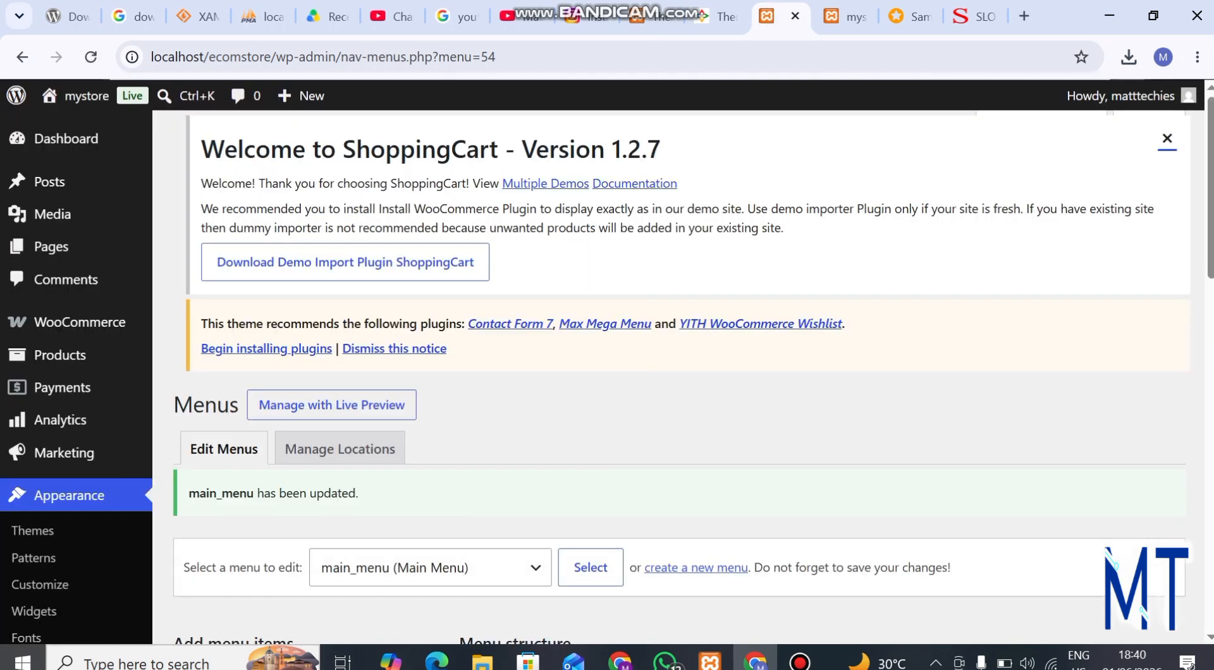
# Step: Reload the storefront home page and check the updated navigation, including the Male Wears dropdown
pyautogui.moveTo(849, 17)
pyautogui.mouseDown()
pyautogui.moveTo(658, 19)
pyautogui.moveTo(846, 18)
pyautogui.mouseUp()
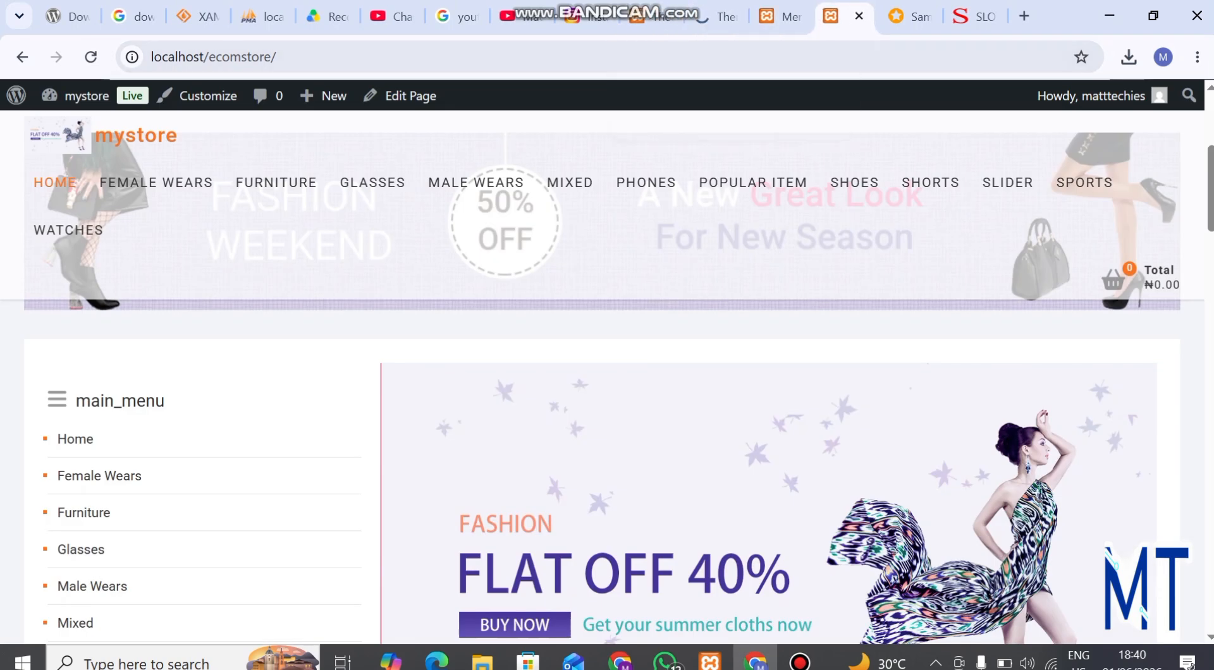
pyautogui.click(280, 57)
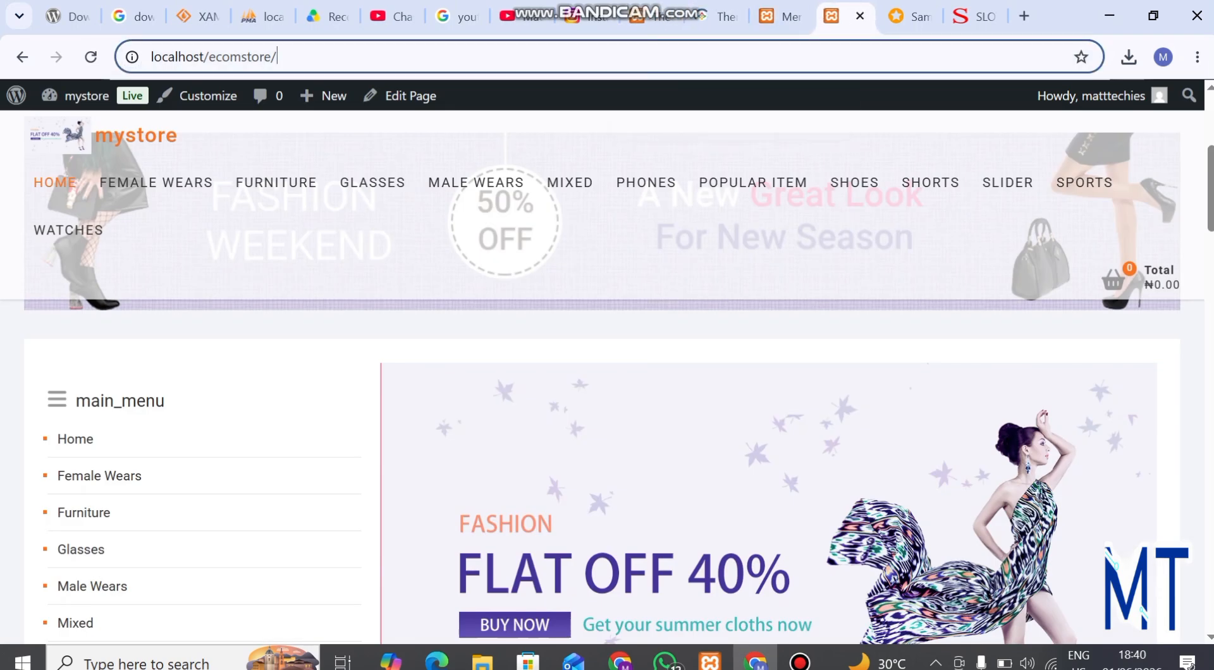
pyautogui.press('Return')
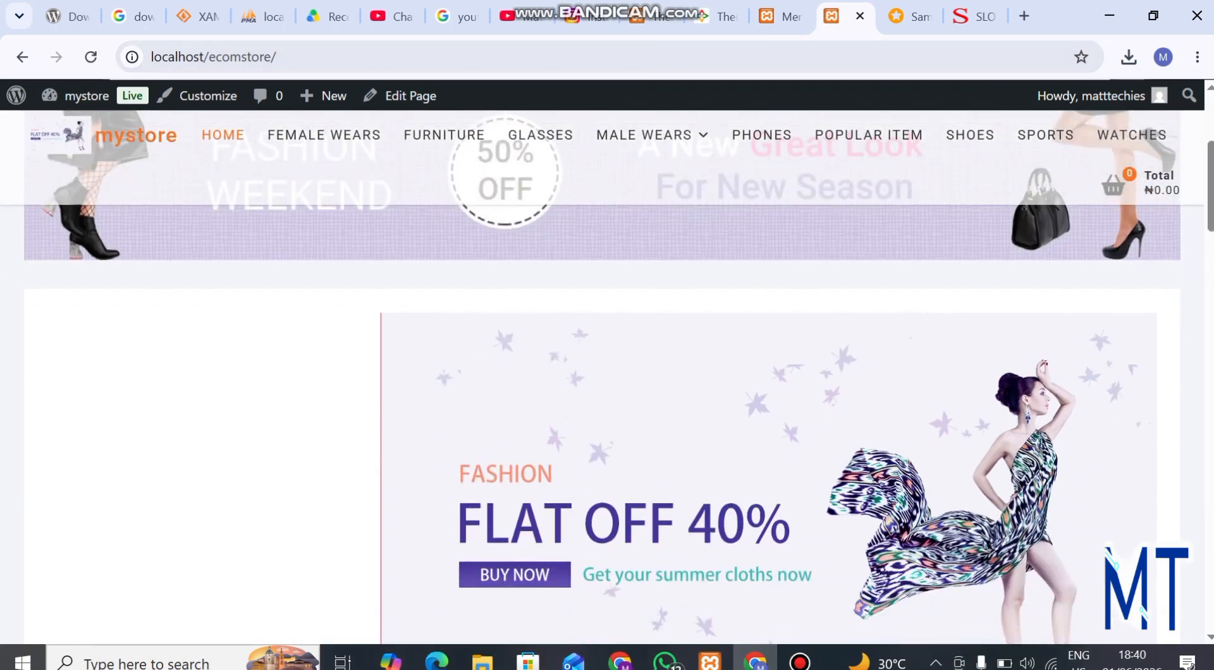
pyautogui.scroll(2, 602, 377)
pyautogui.scroll(-5, 602, 377)
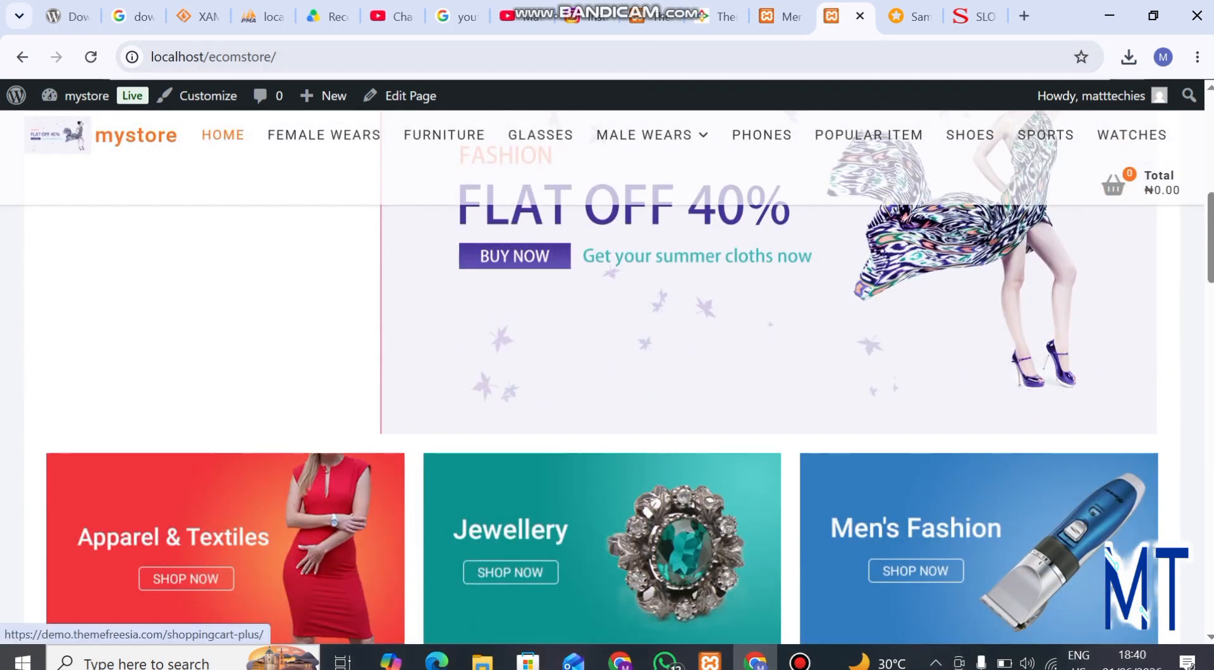
pyautogui.scroll(4, 602, 377)
pyautogui.scroll(3, 602, 377)
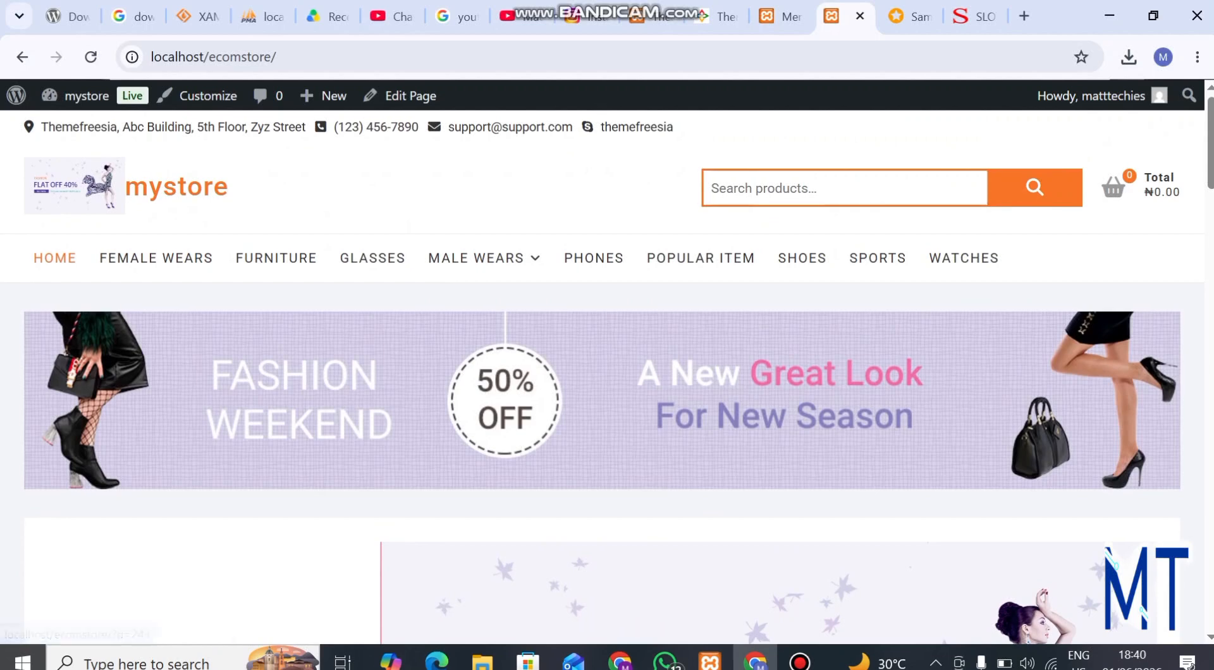
pyautogui.moveTo(476, 258)
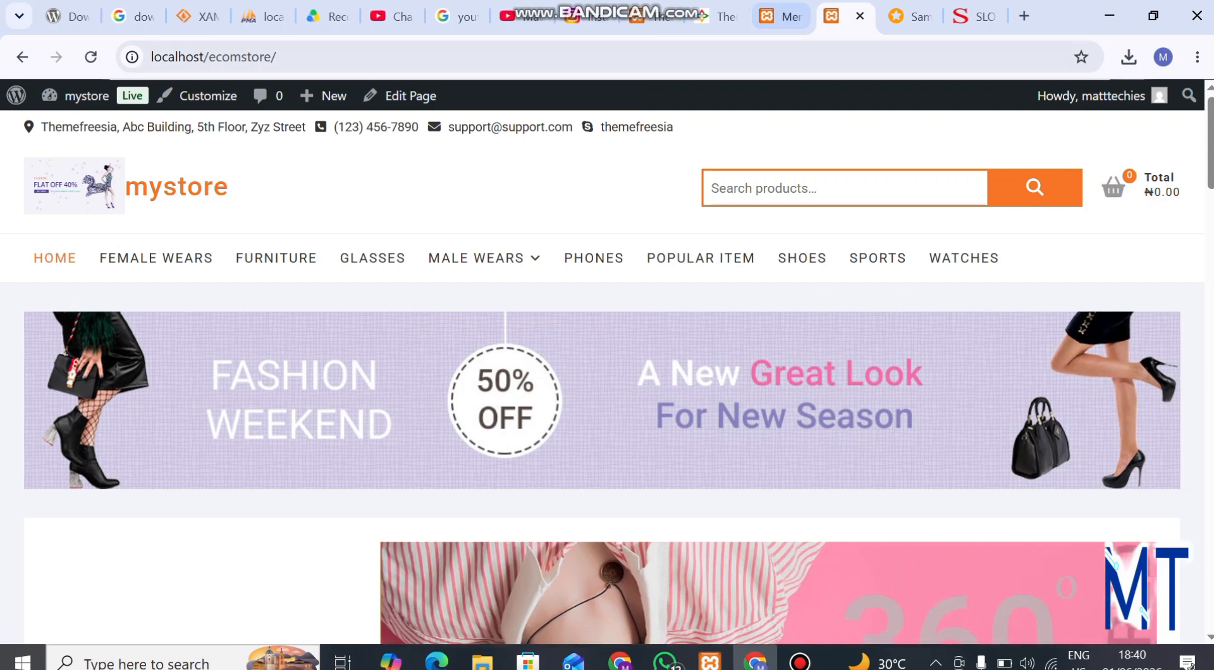
# Step: Return to the menu editor and save main_menu again
pyautogui.click(782, 17)
pyautogui.scroll(-10, 607, 379)
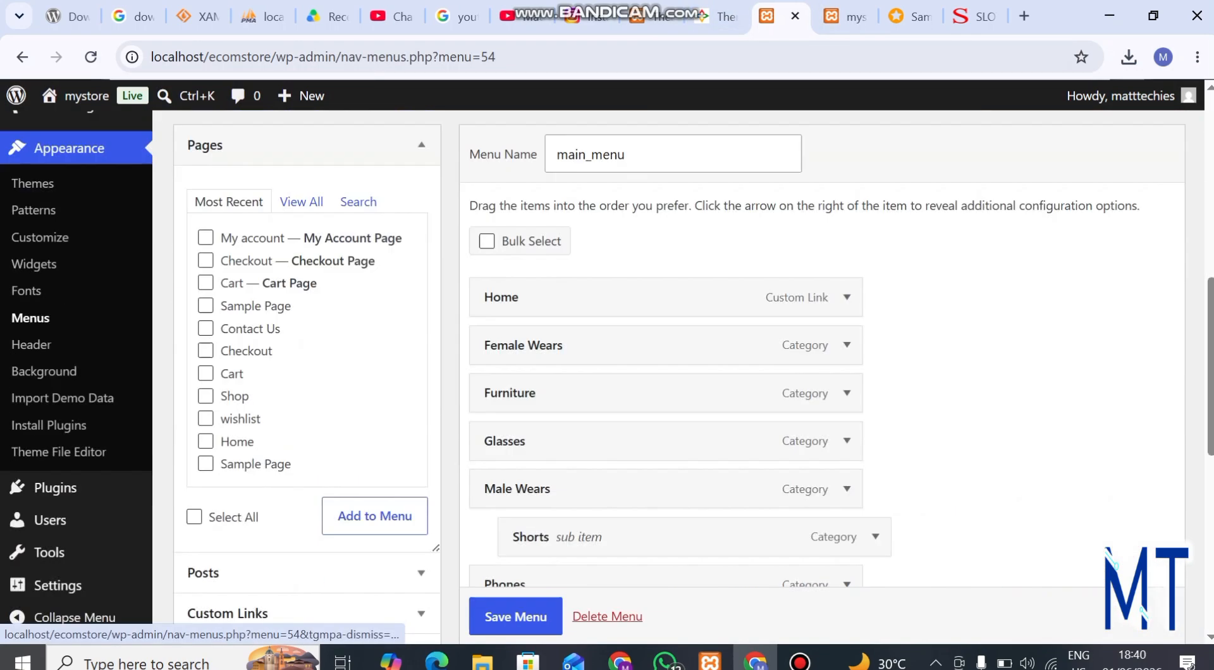
pyautogui.scroll(-5, 607, 379)
pyautogui.click(514, 591)
pyautogui.scroll(-7, 607, 379)
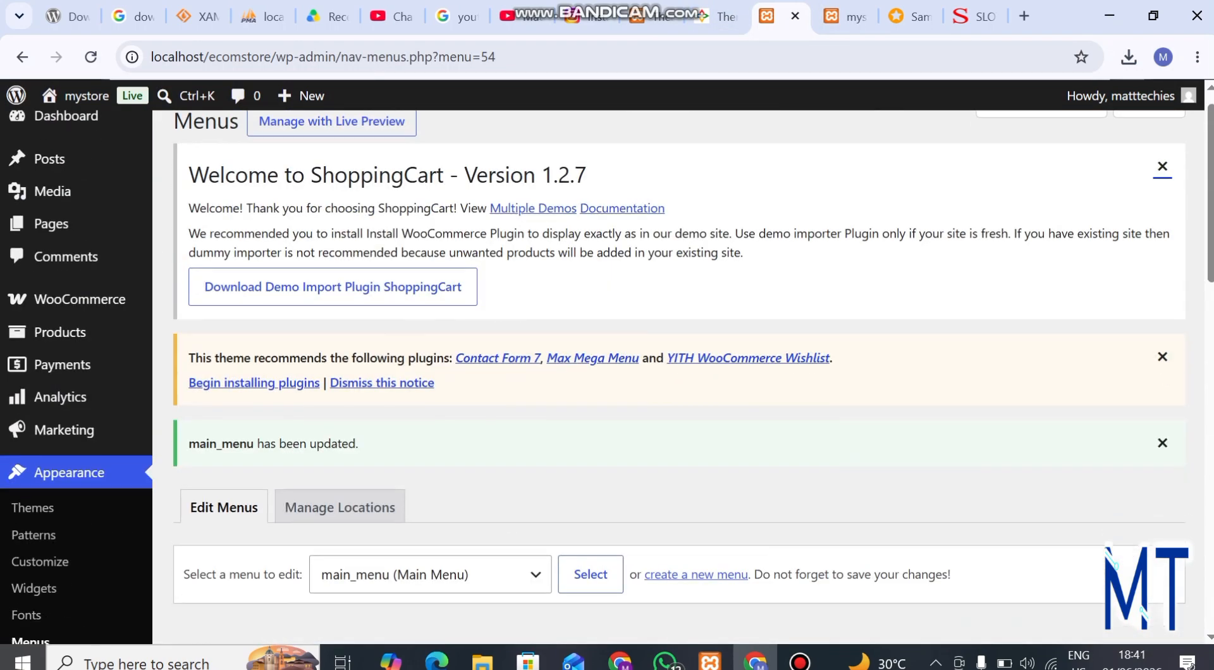
# Step: Start a new menu and name it catalog_menu
pyautogui.scroll(6, 696, 379)
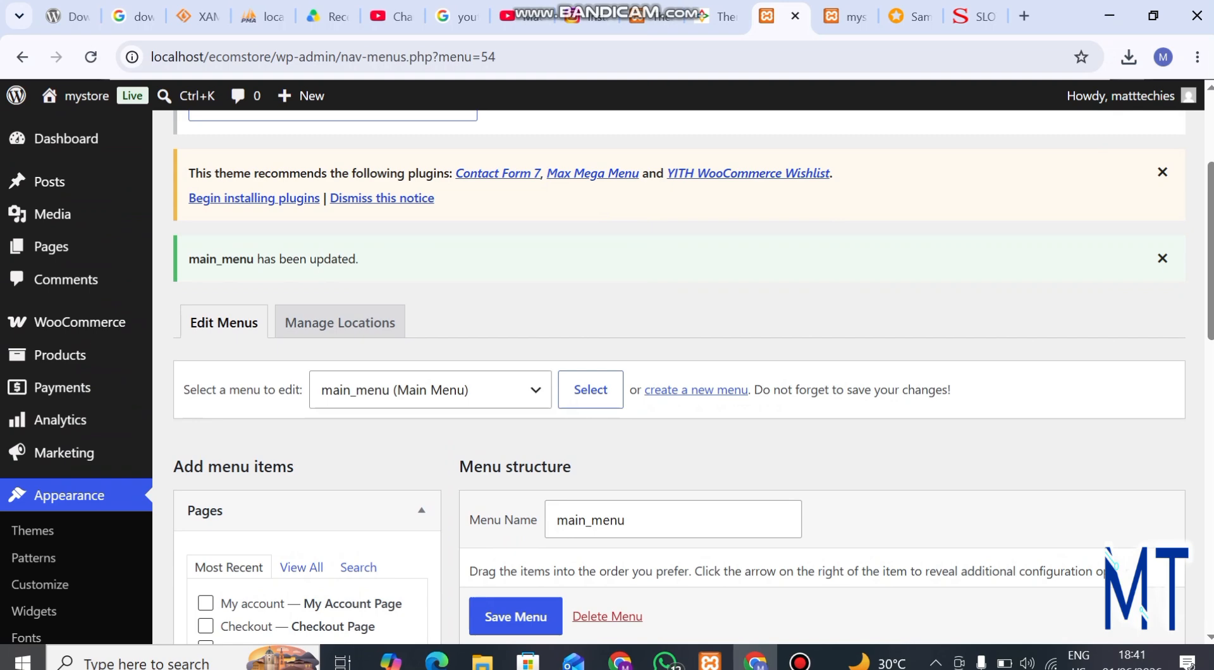
pyautogui.click(696, 390)
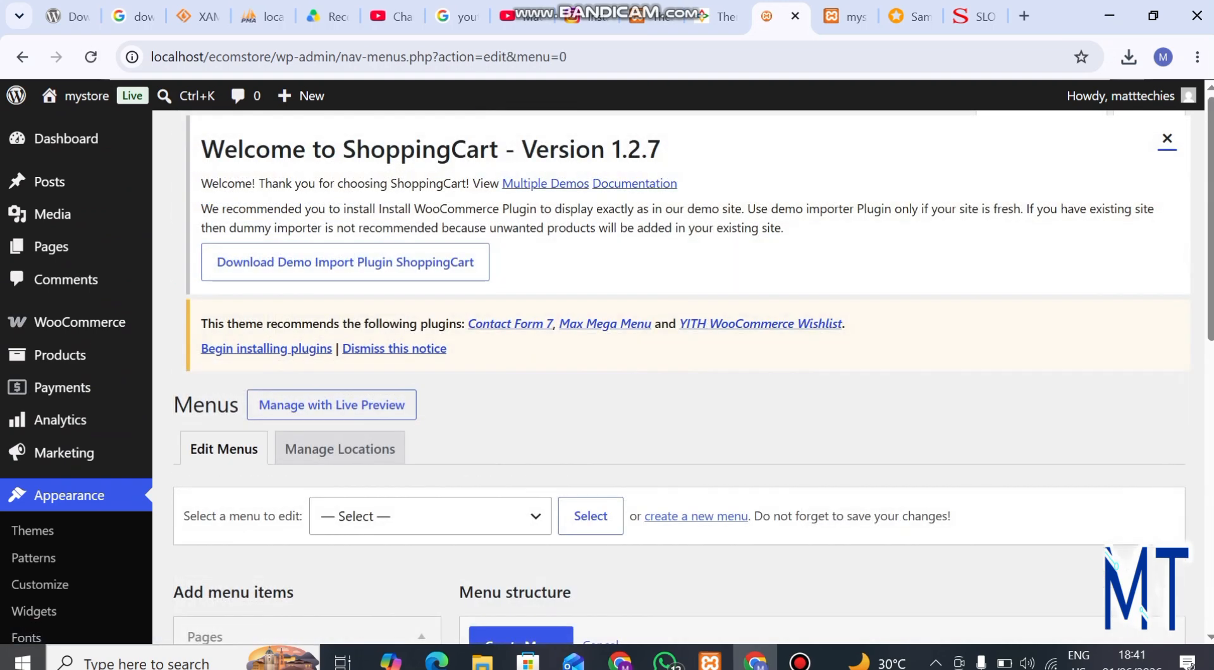
pyautogui.scroll(-5, 633, 379)
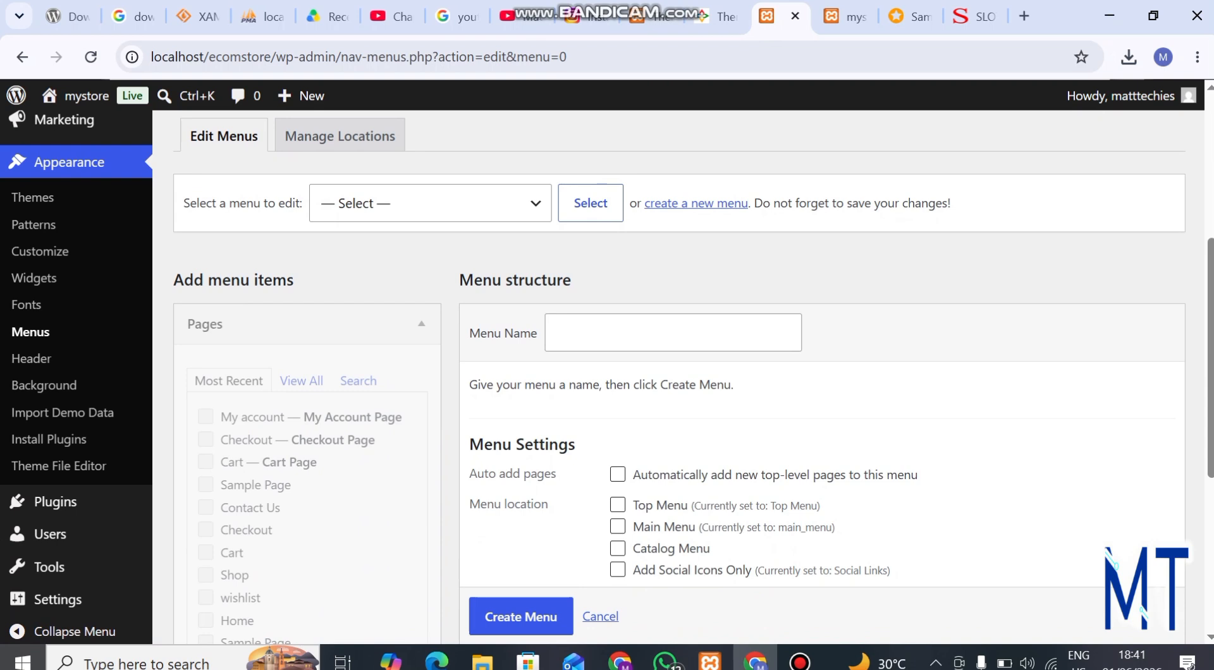
pyautogui.click(672, 333)
pyautogui.write('catalogue_menu')
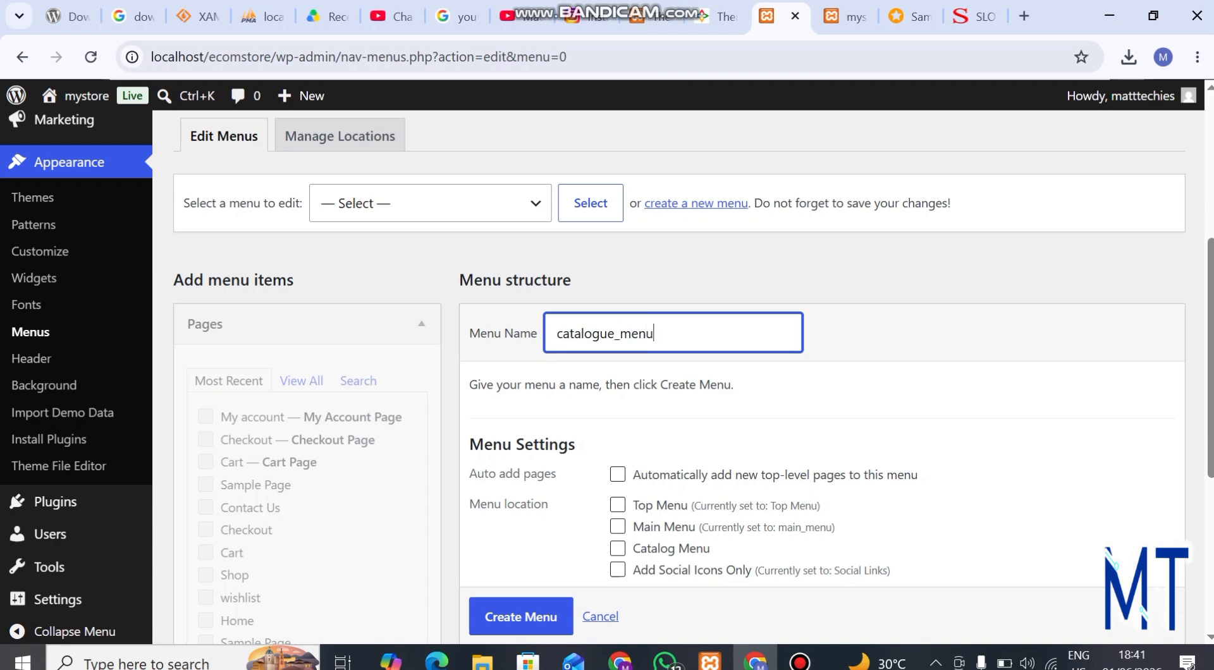
pyautogui.scroll(-4, 632, 380)
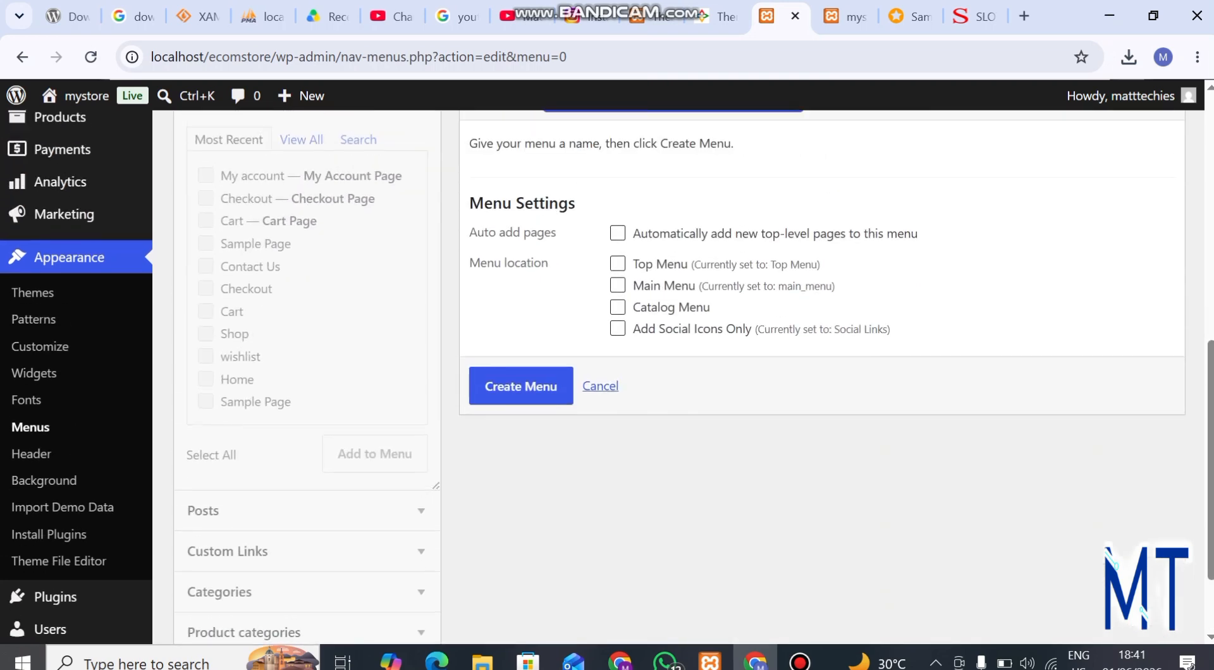
pyautogui.scroll(4, 632, 380)
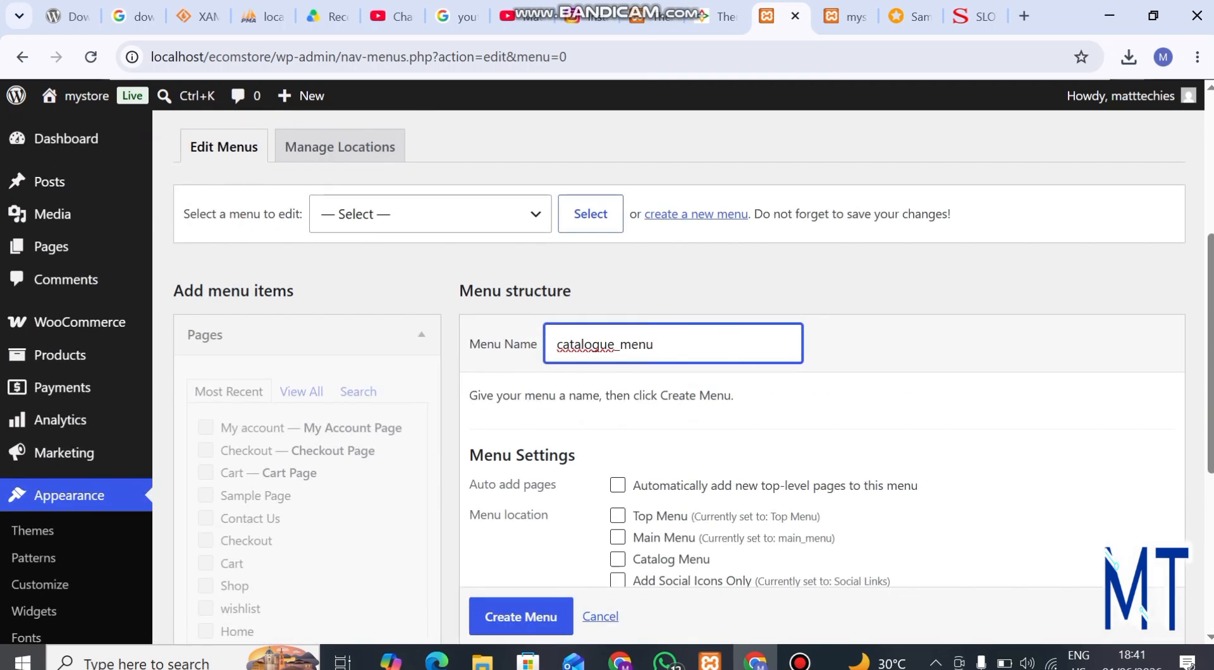
pyautogui.press('BackSpace')
pyautogui.press('BackSpace')
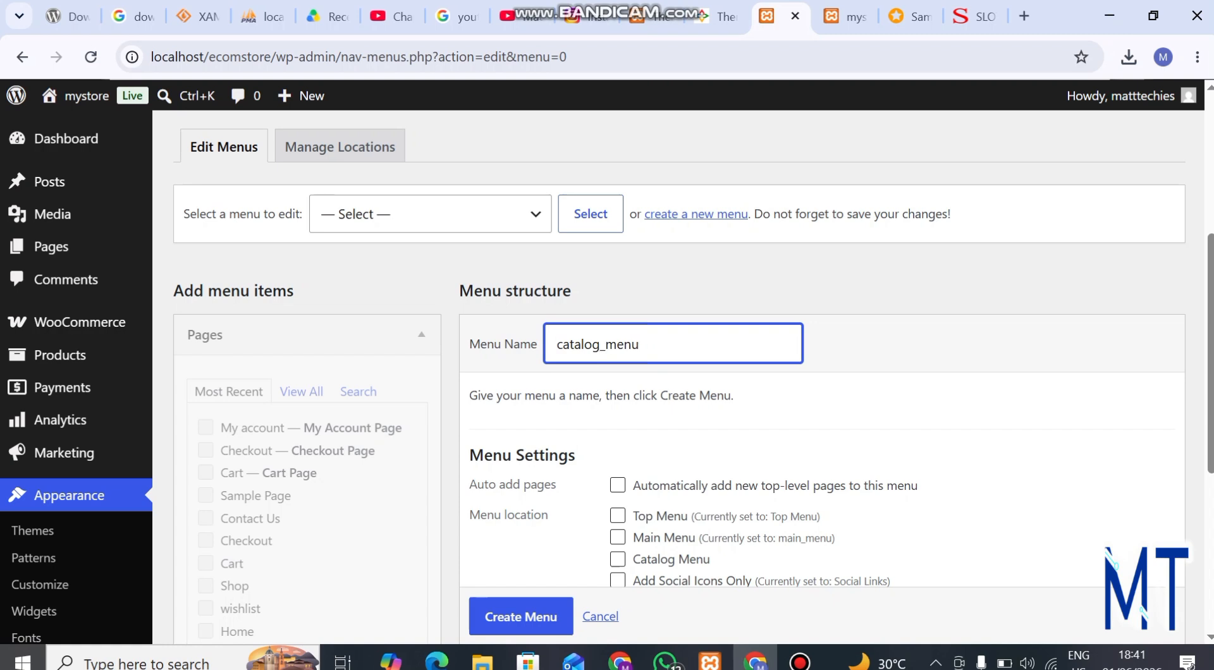
# Step: Assign the new menu to the Catalog Menu location and create it
pyautogui.scroll(-4, 633, 379)
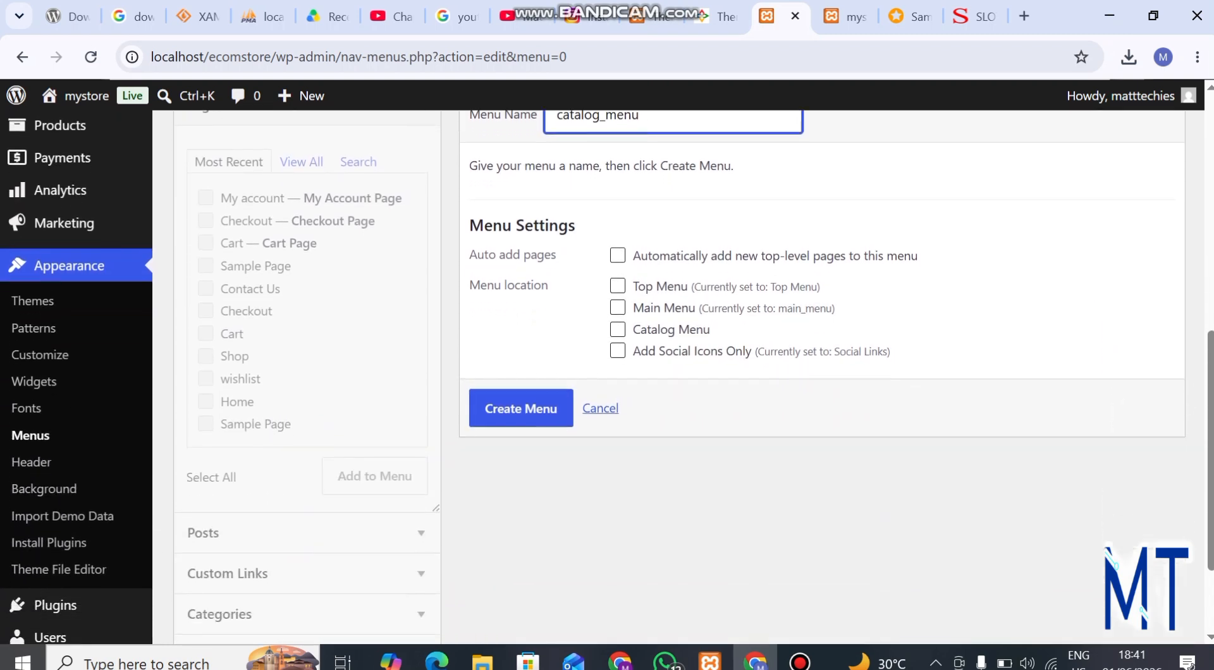
pyautogui.click(617, 330)
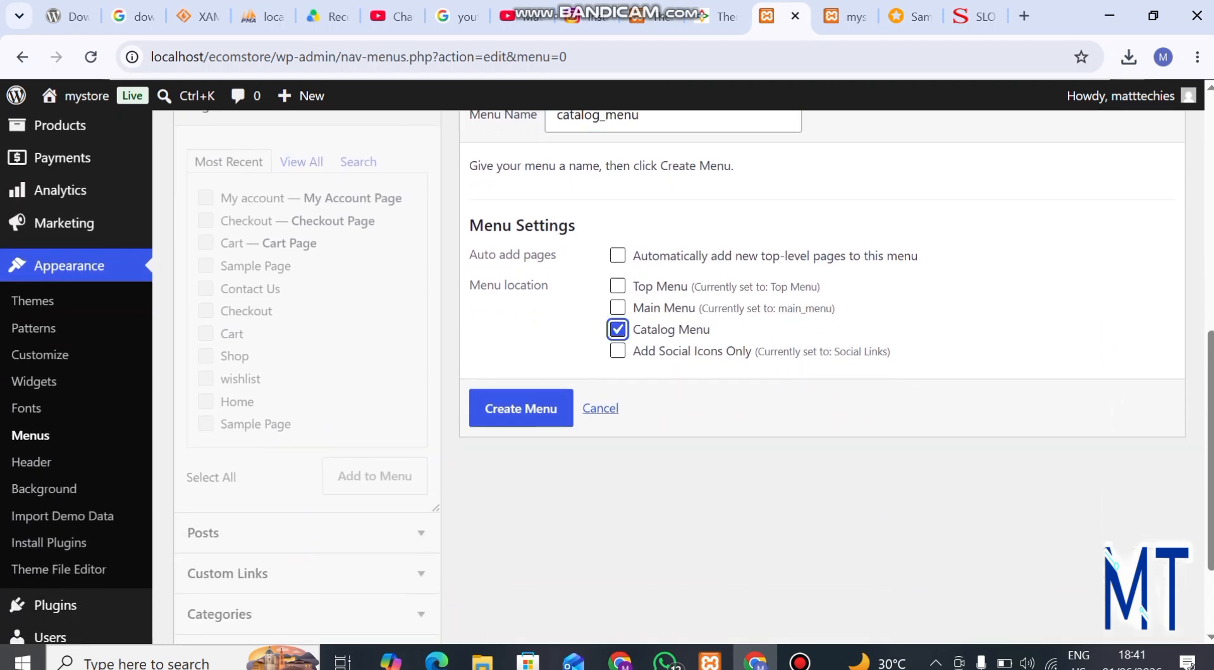
pyautogui.click(521, 408)
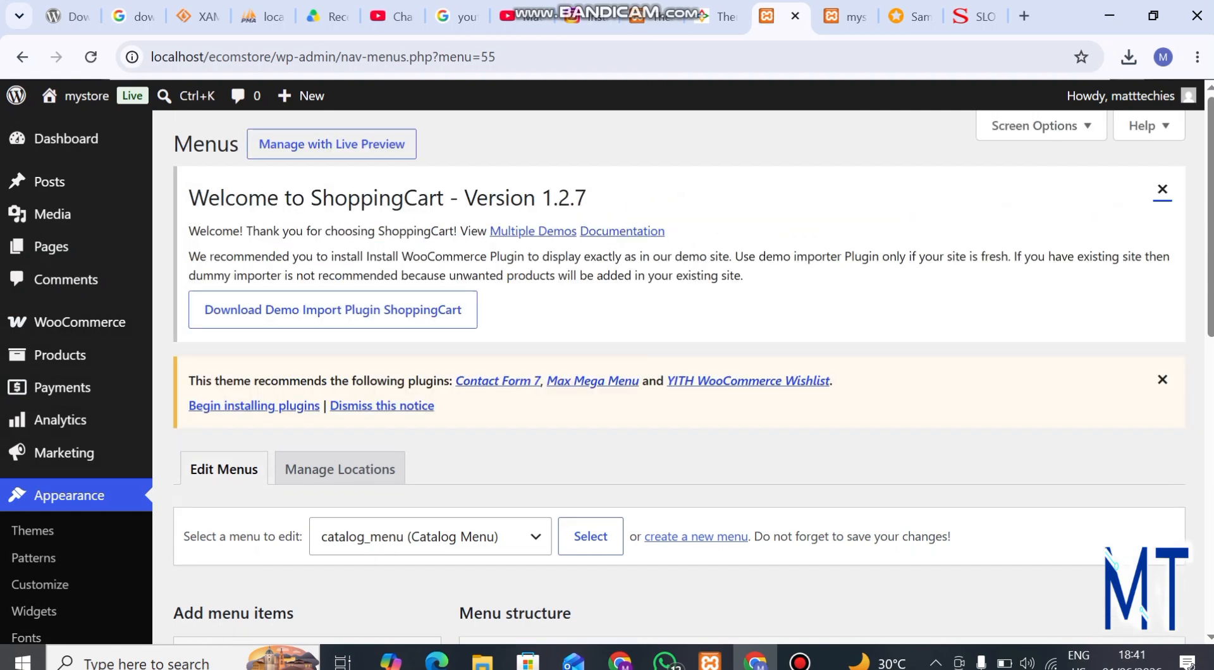
# Step: Add all product categories except Uncategorized to catalog_menu
pyautogui.scroll(-5, 679, 377)
pyautogui.scroll(2, 680, 376)
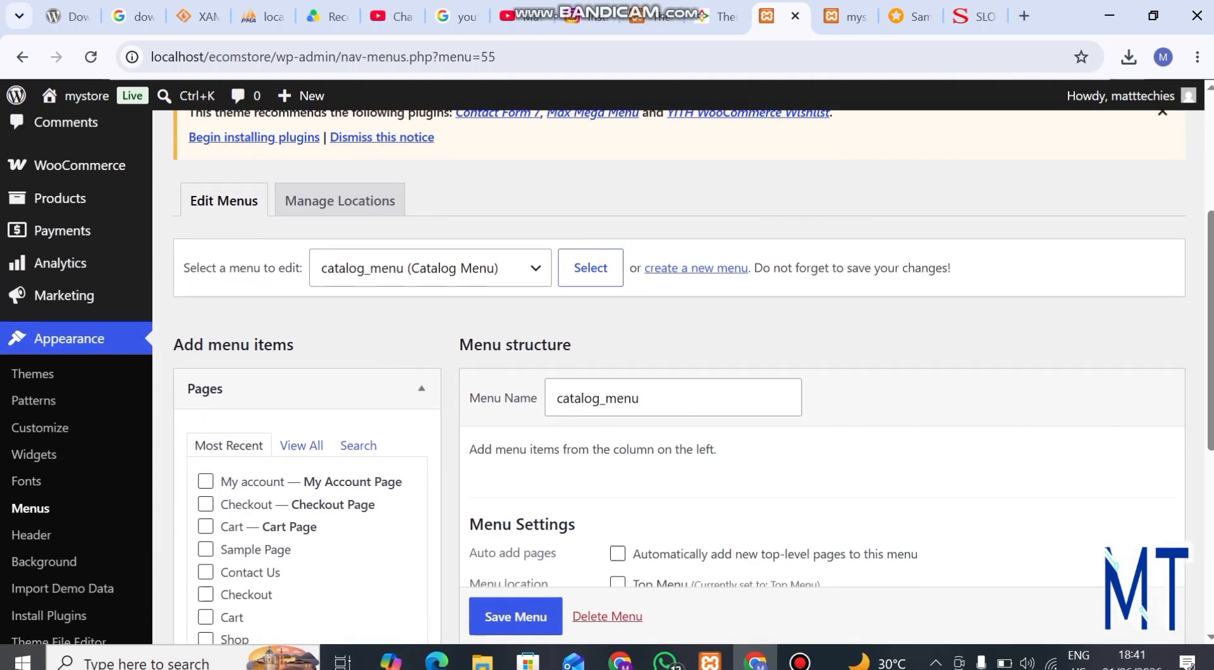
pyautogui.scroll(-5, 679, 377)
pyautogui.scroll(-2, 285, 500)
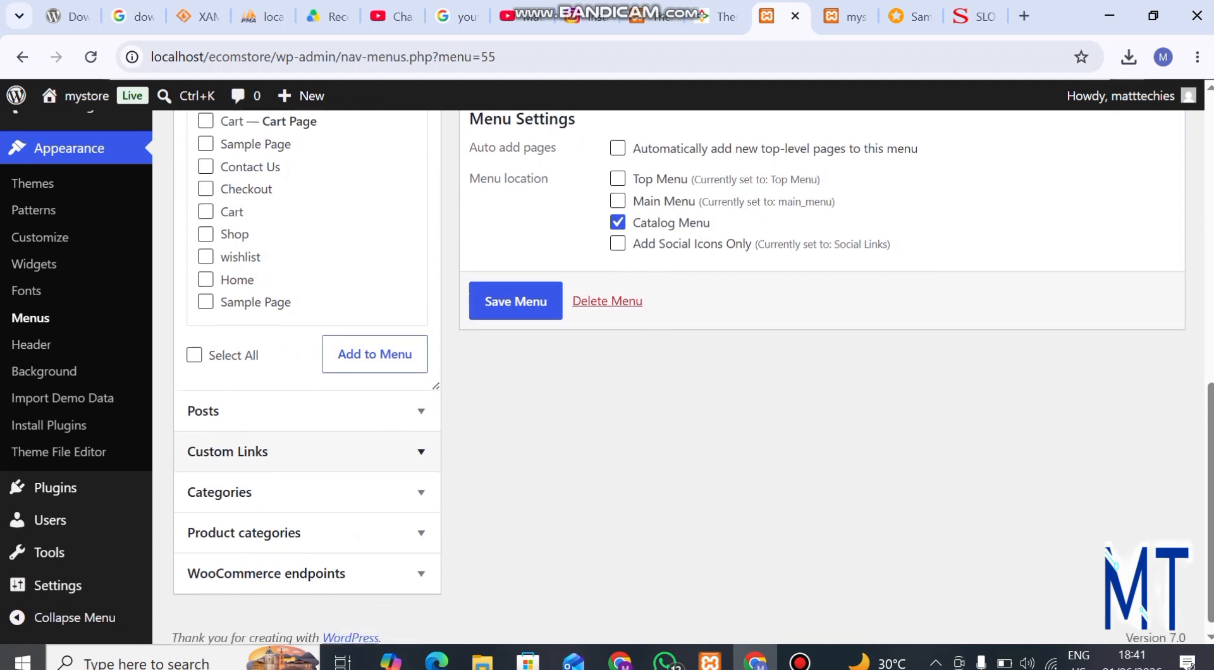
pyautogui.click(253, 521)
pyautogui.scroll(1, 607, 381)
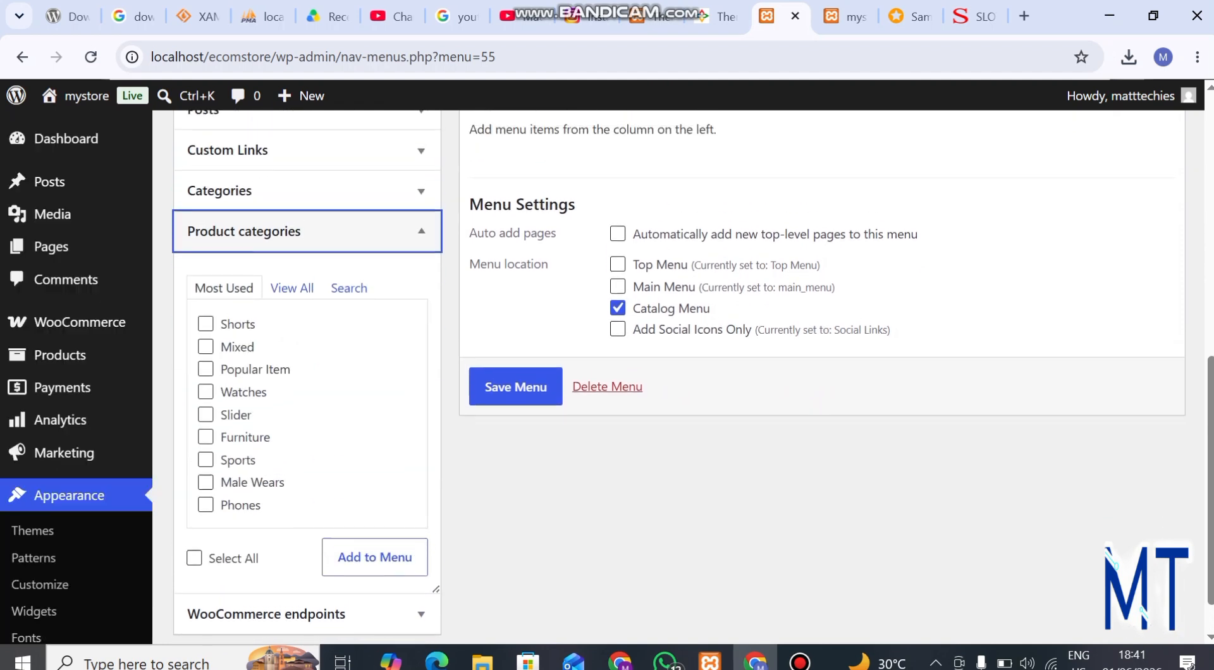
pyautogui.click(291, 288)
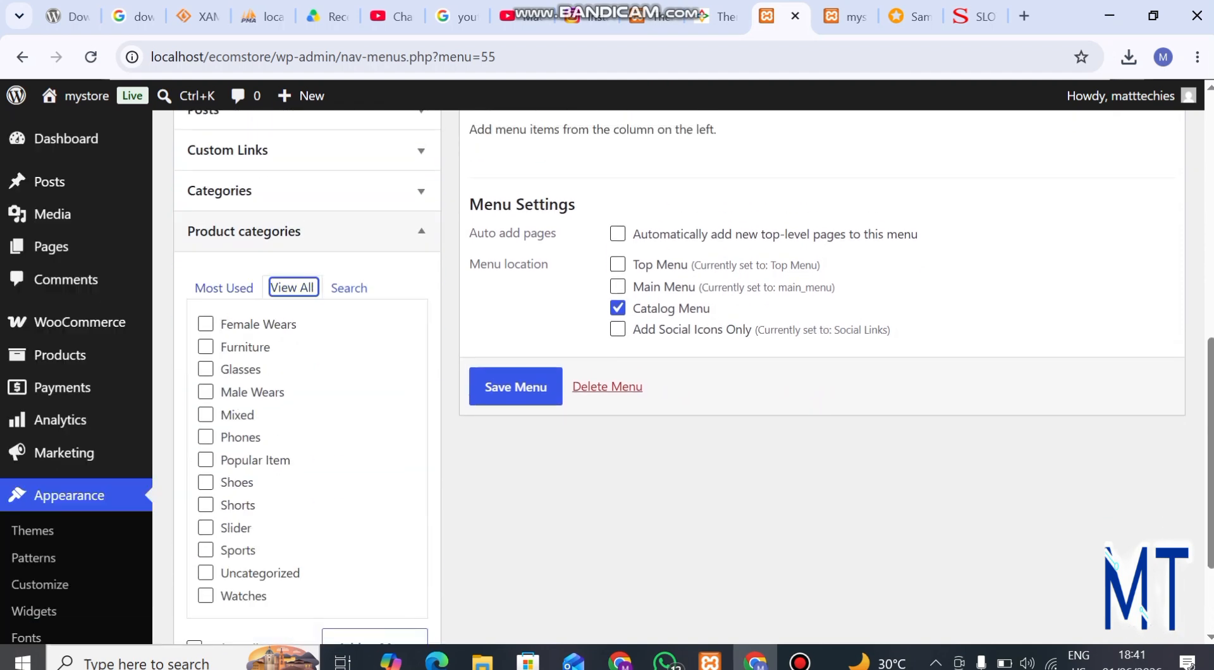
pyautogui.scroll(-3, 291, 287)
pyautogui.click(194, 478)
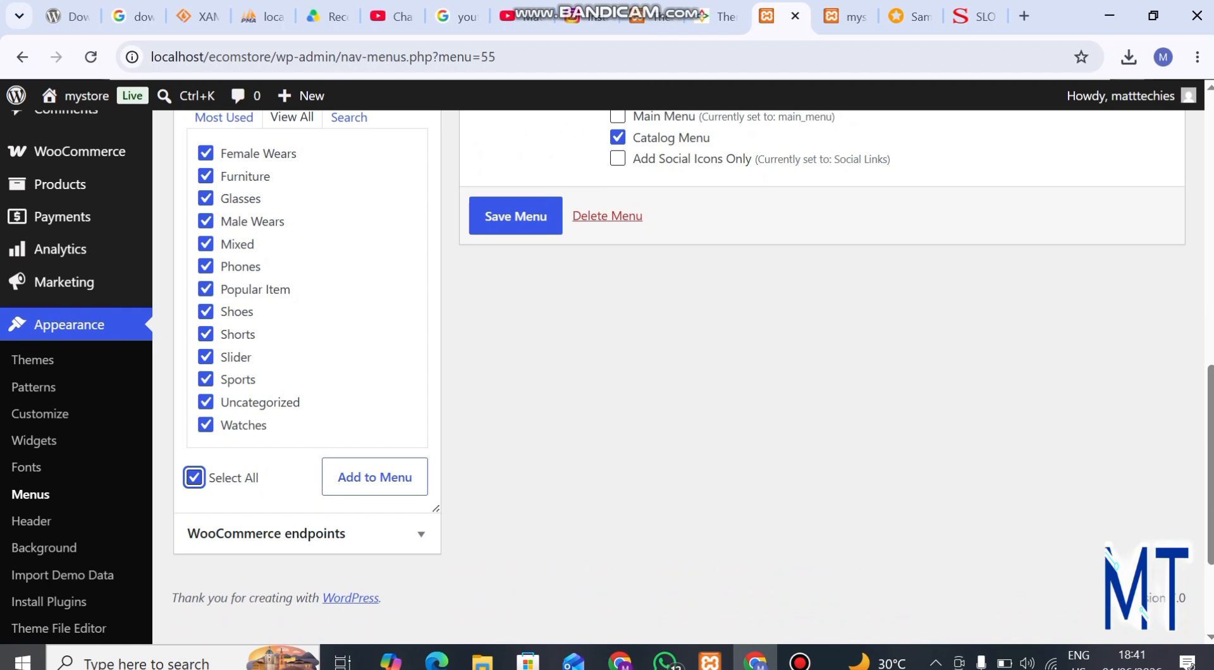
pyautogui.click(205, 402)
pyautogui.scroll(1, 205, 402)
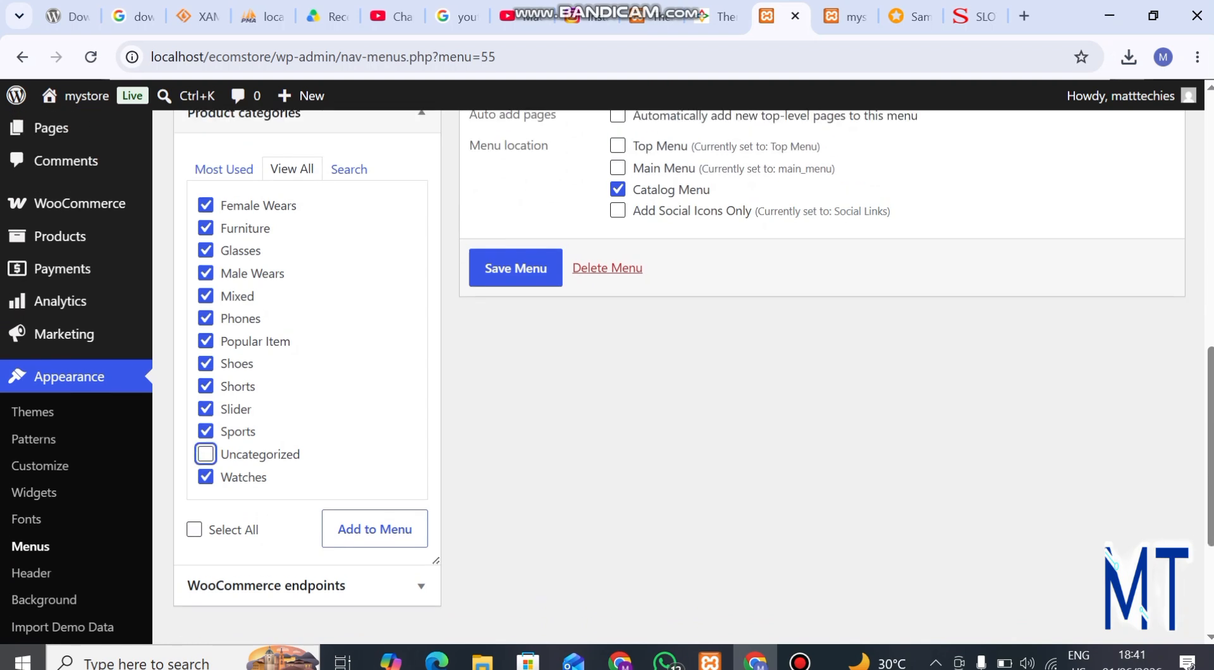
pyautogui.click(375, 530)
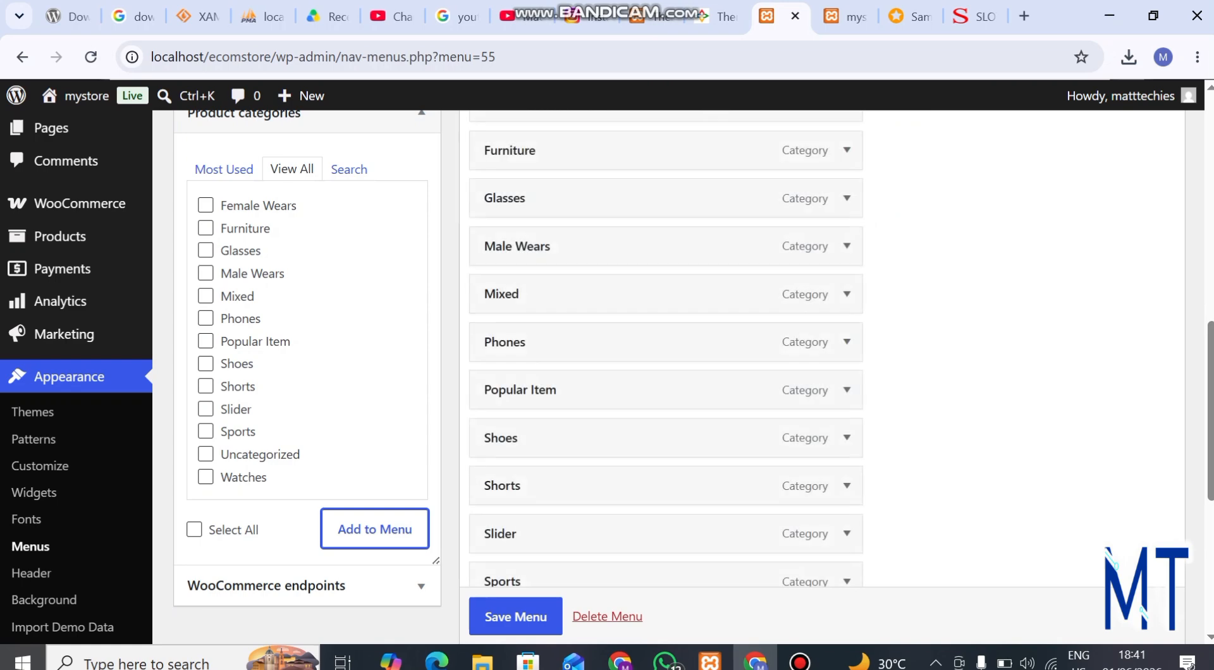
# Step: Move Male Wears to the first place in catalog_menu and Phones directly below it
pyautogui.scroll(-6, 664, 373)
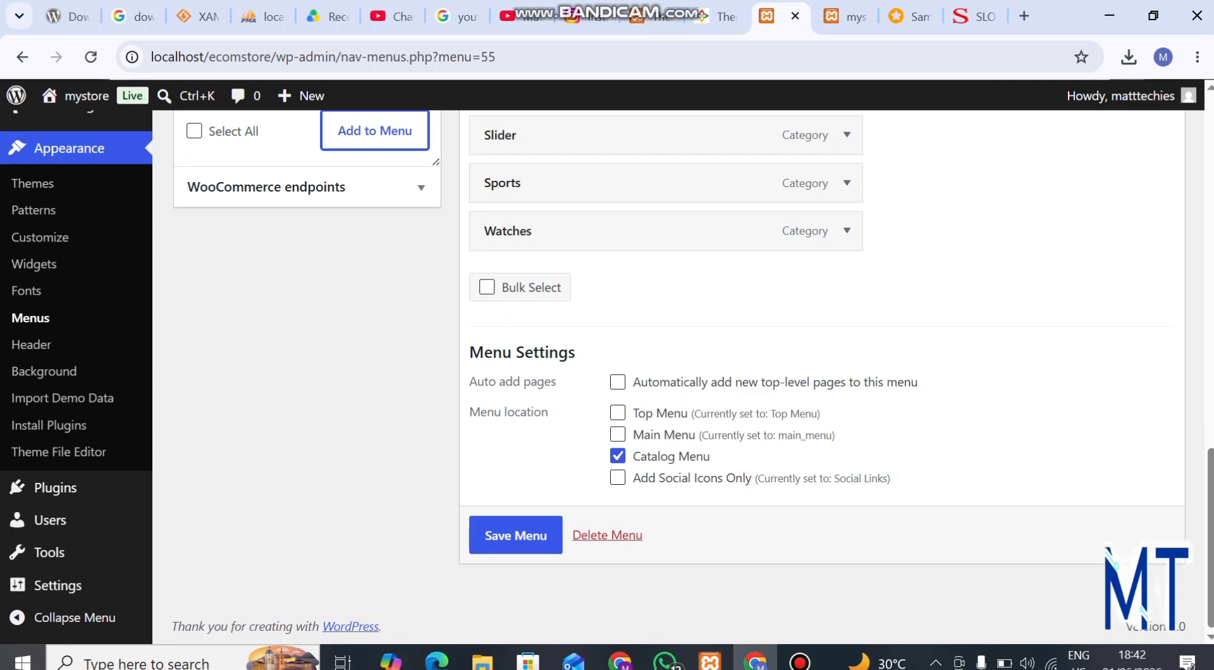
pyautogui.scroll(13, 664, 373)
pyautogui.scroll(-6, 664, 373)
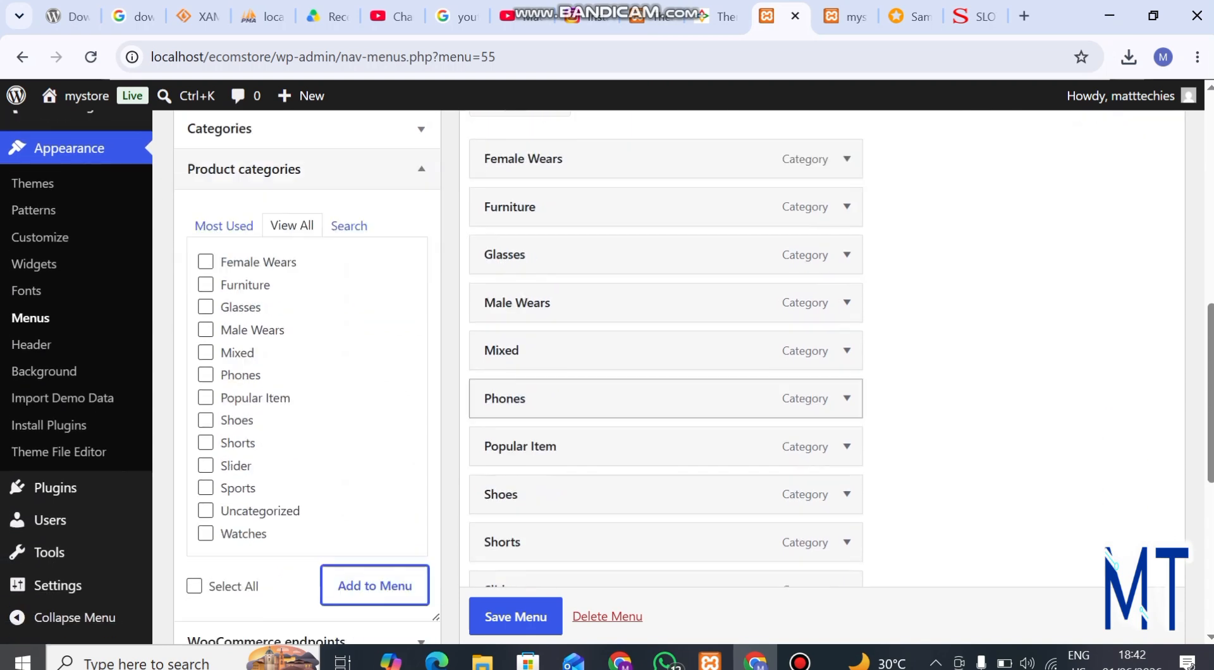
pyautogui.scroll(-2, 664, 506)
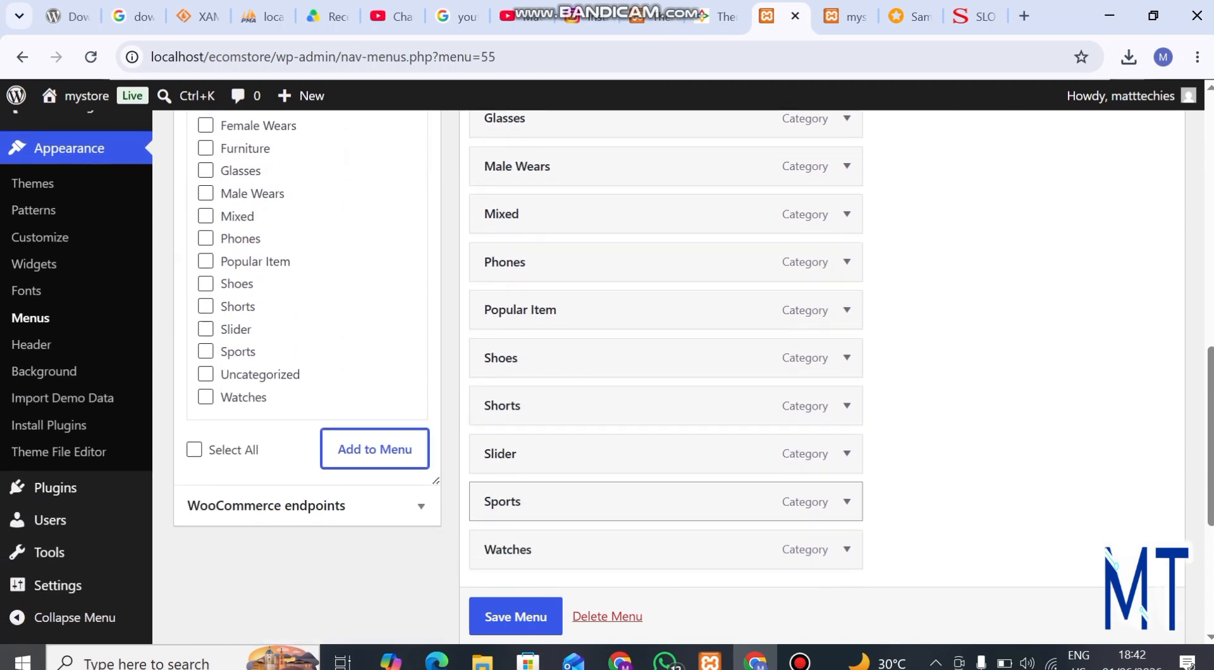
pyautogui.scroll(3, 664, 500)
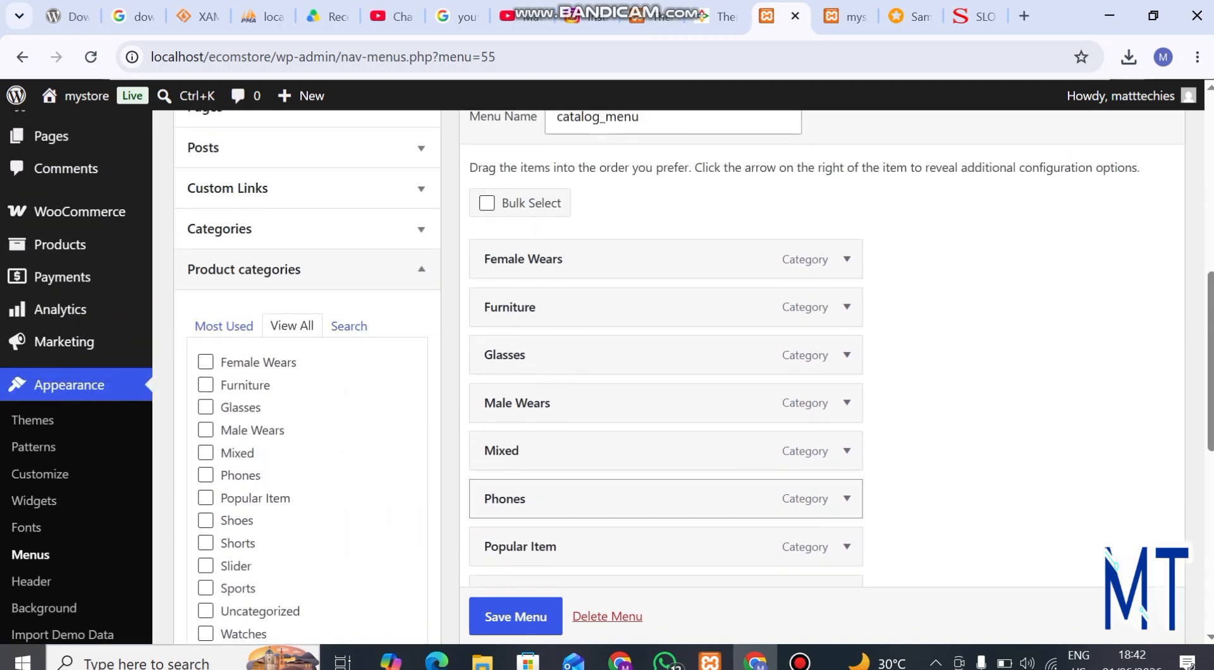
pyautogui.moveTo(517, 402); pyautogui.dragTo(506, 256)
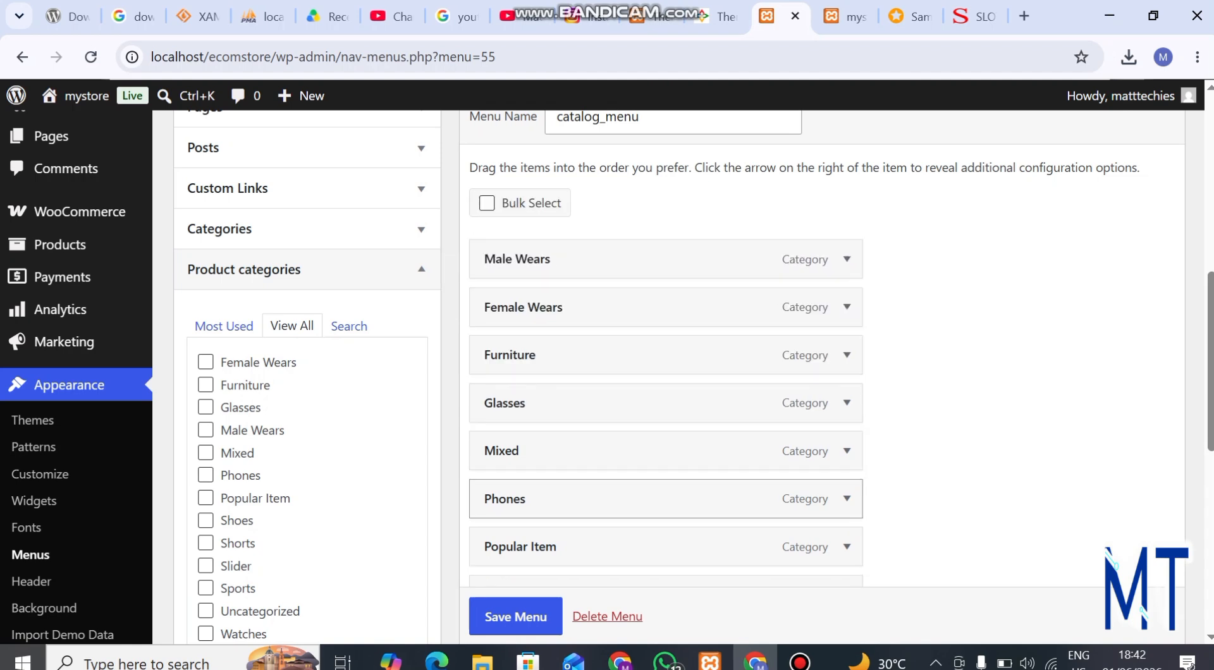
pyautogui.moveTo(506, 498); pyautogui.dragTo(506, 307)
# Step: Reorder Shorts to directly below Female Wears and Phones directly below Shorts, and save catalog_menu
pyautogui.scroll(-2, 633, 450)
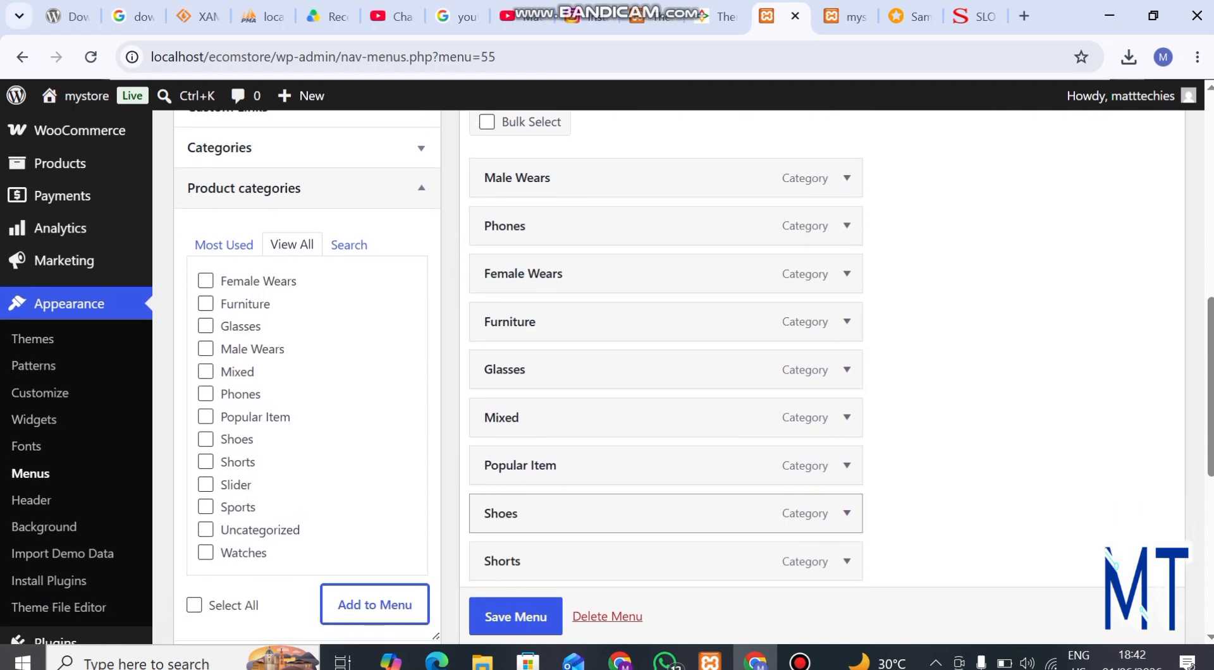
pyautogui.moveTo(505, 561); pyautogui.dragTo(530, 329)
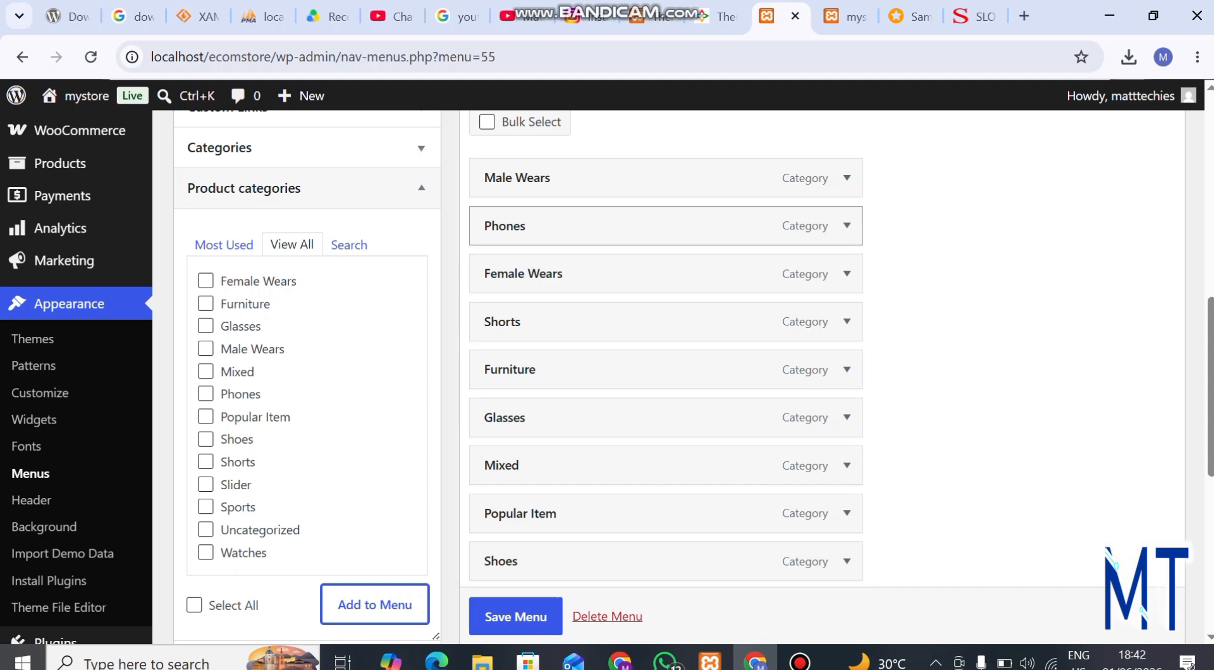
pyautogui.moveTo(506, 226); pyautogui.dragTo(523, 274)
pyautogui.moveTo(506, 321); pyautogui.dragTo(523, 291)
pyautogui.scroll(-8, 664, 380)
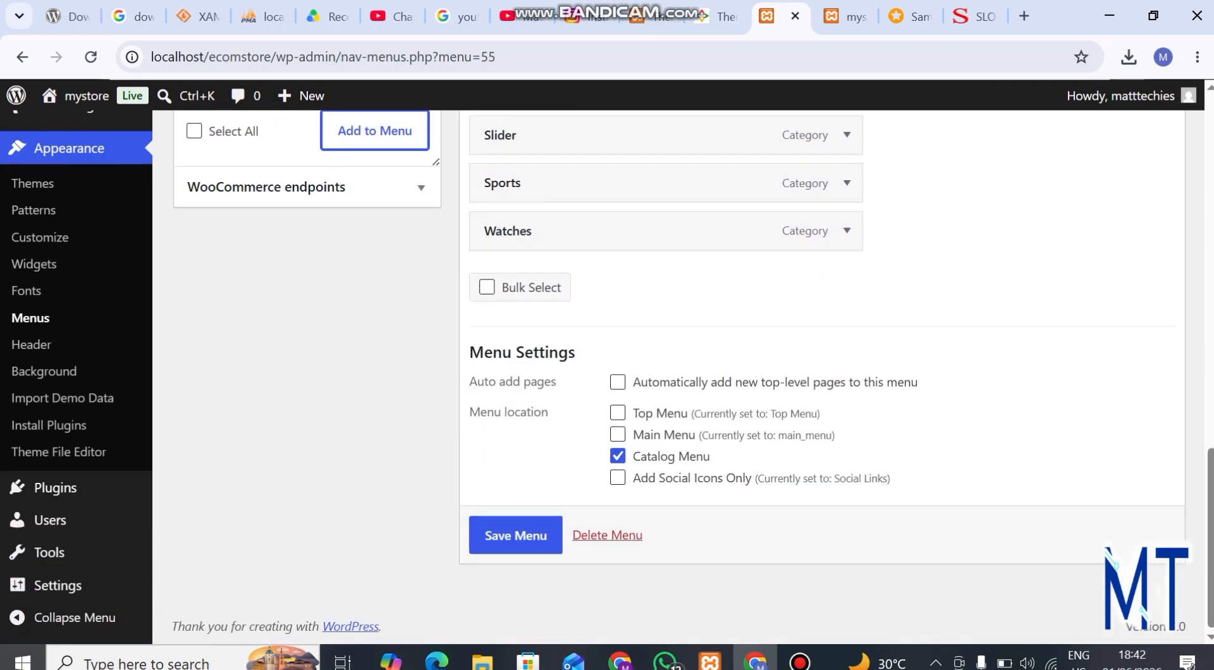
pyautogui.click(515, 535)
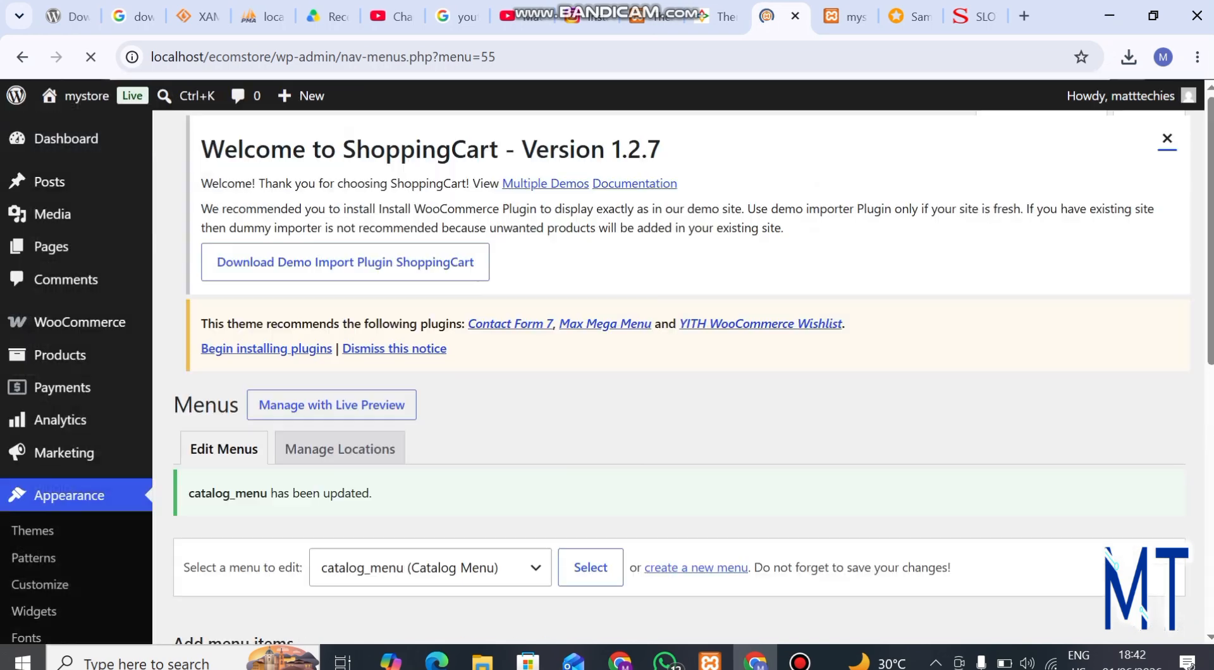
# Step: Reload the storefront home page and check the catalog_menu category list beside the slider
pyautogui.click(848, 17)
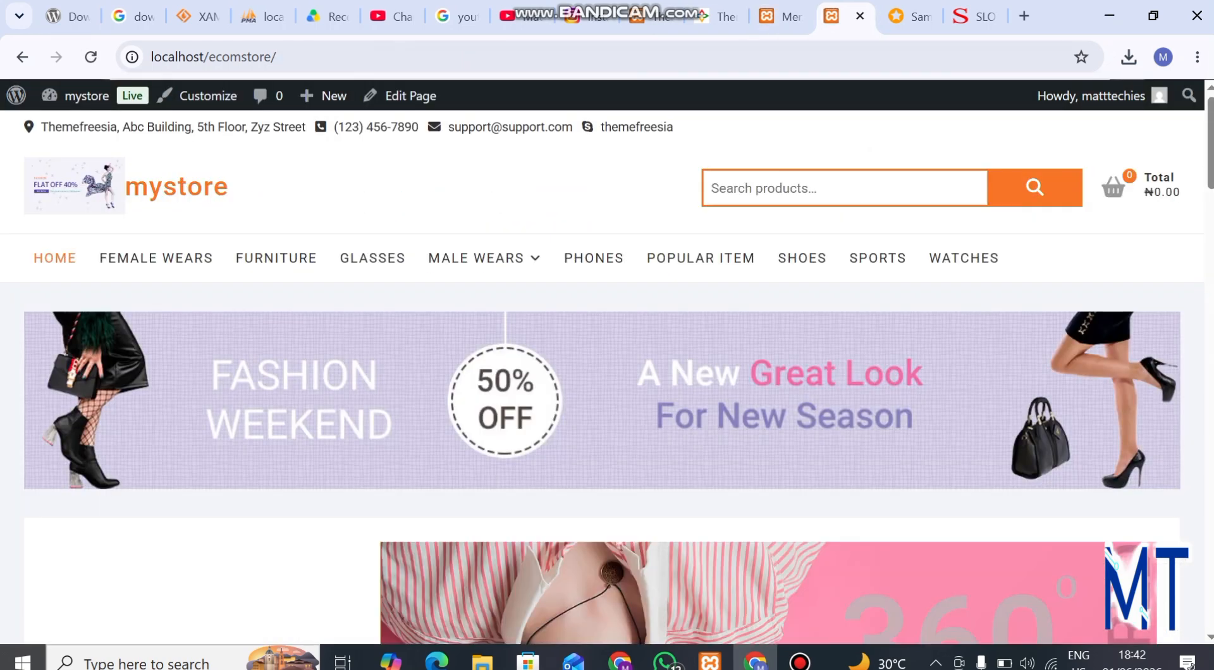
pyautogui.hotkey('ctrl', 'l')
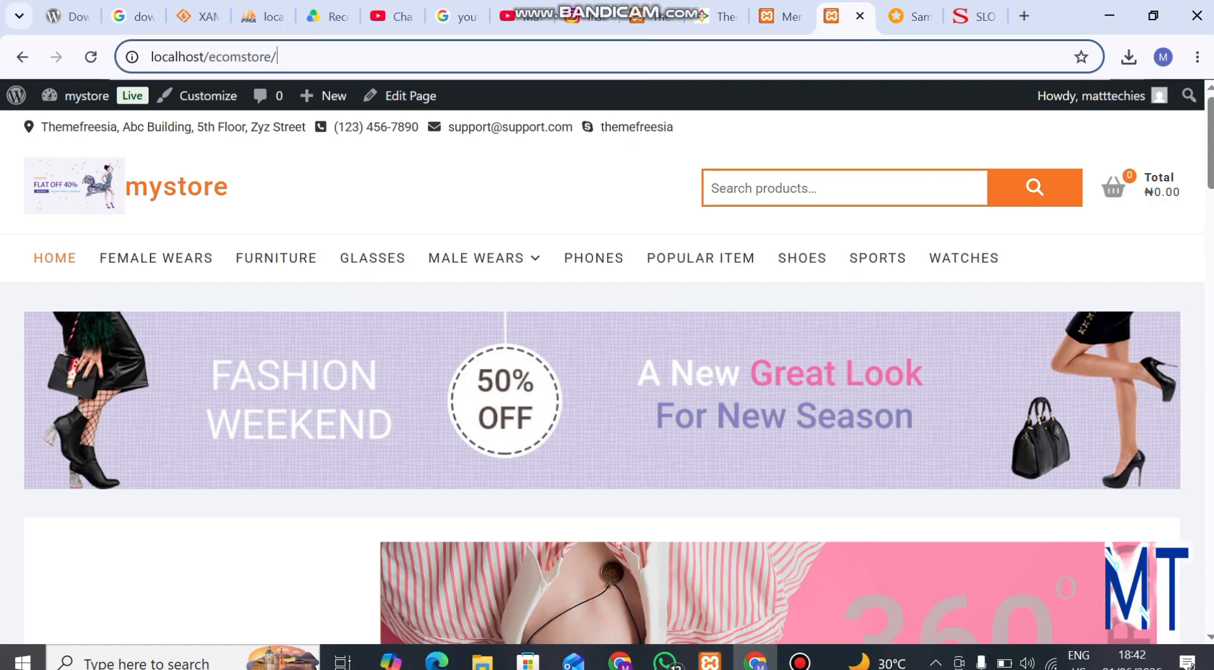
pyautogui.press('Return')
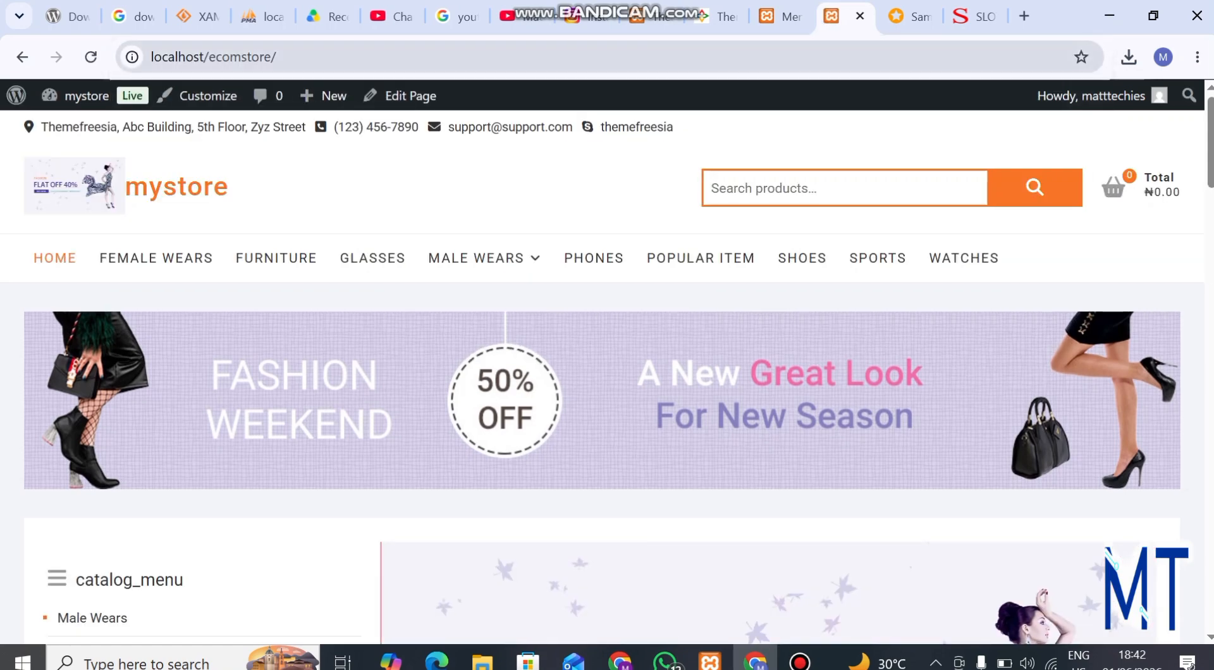
pyautogui.scroll(-7, 82, 307)
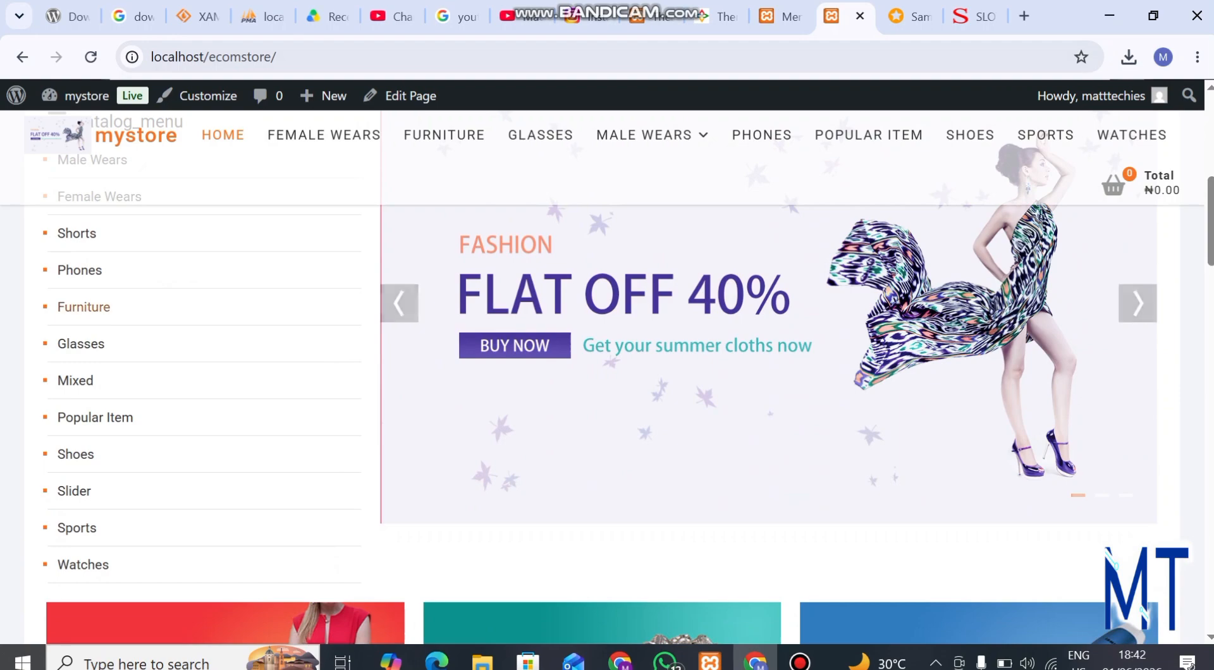
pyautogui.scroll(7, 82, 506)
pyautogui.scroll(-3, 82, 506)
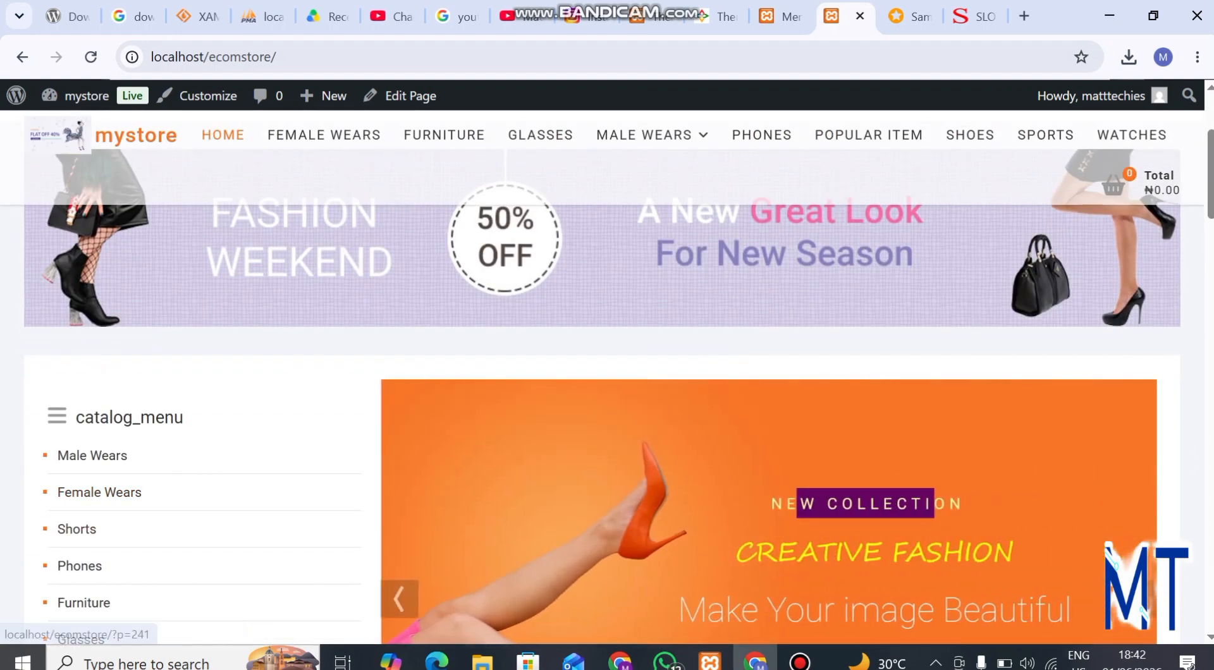
pyautogui.scroll(3, 398, 597)
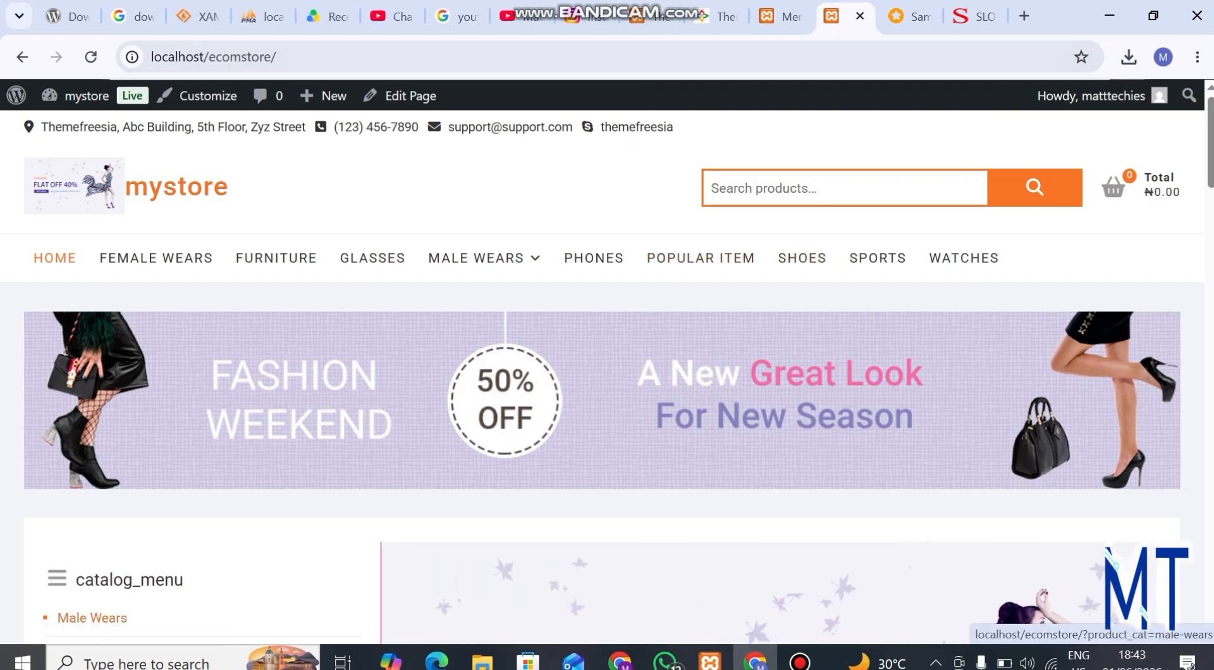
# Step: Examine the rest of the storefront home page, including the promotional banners, product grid and product widgets
pyautogui.scroll(-2, 607, 405)
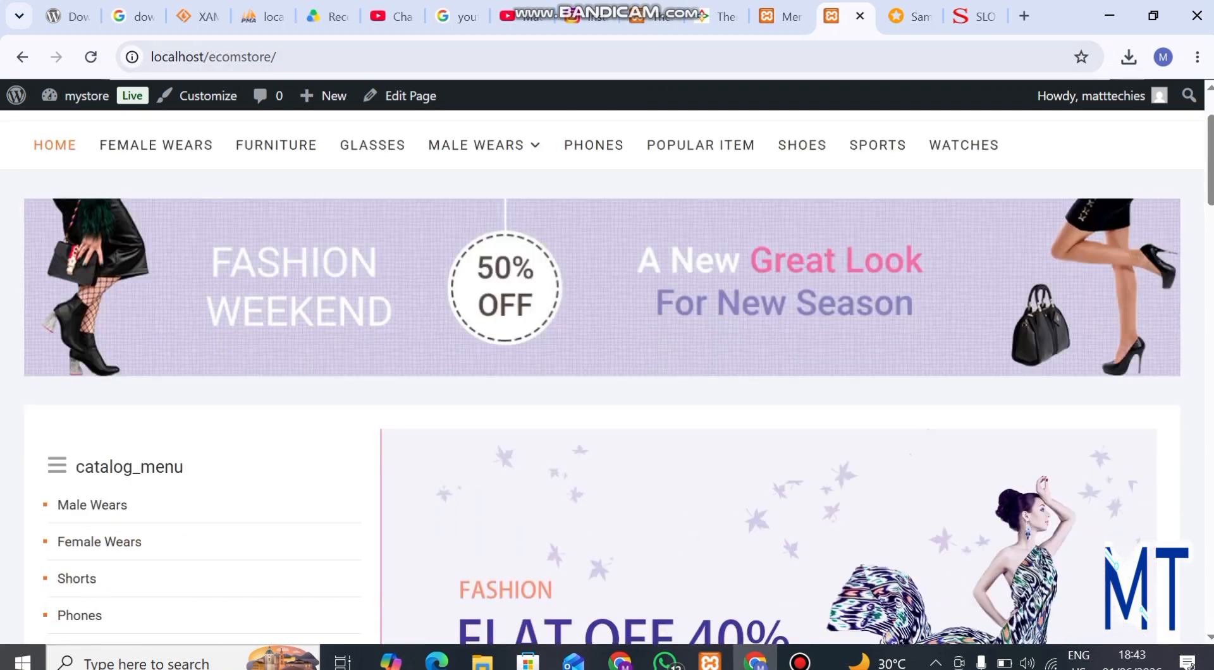
pyautogui.scroll(-7, 607, 379)
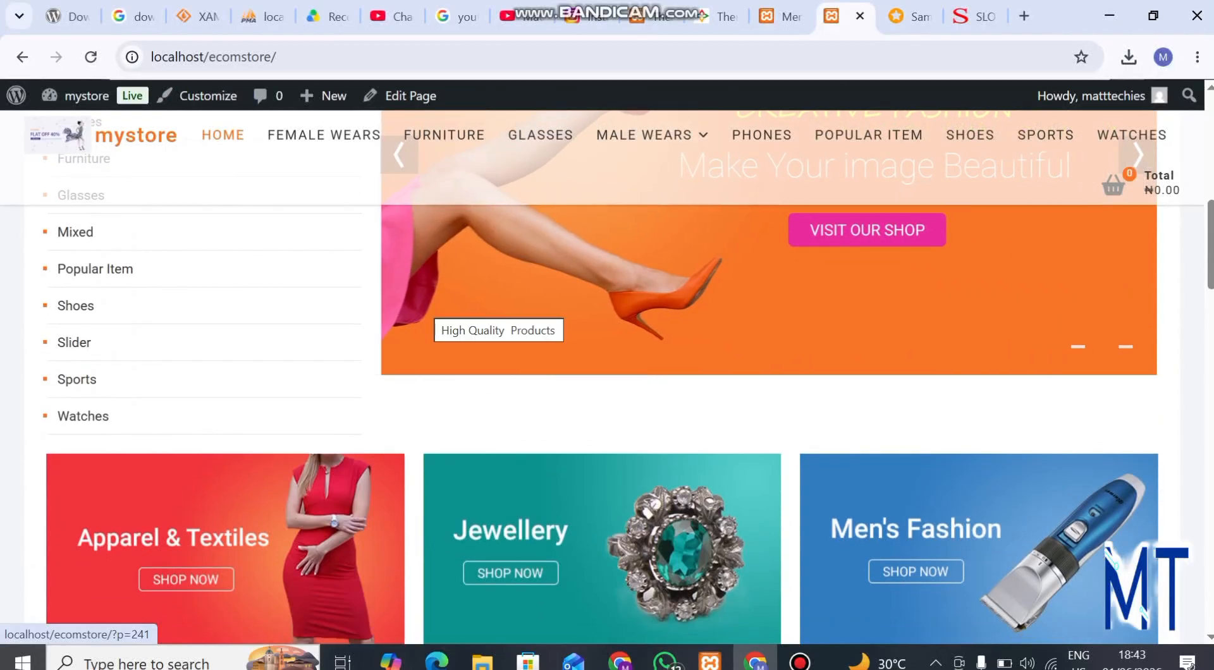
pyautogui.scroll(-4, 607, 379)
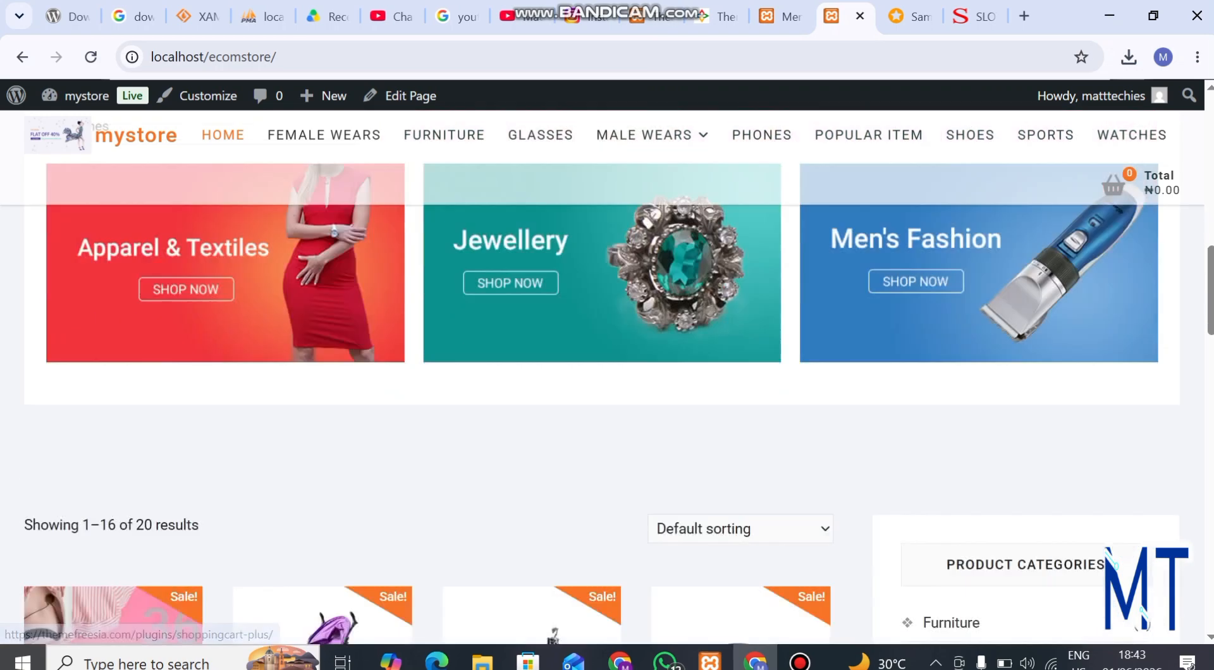
pyautogui.scroll(-10, 607, 380)
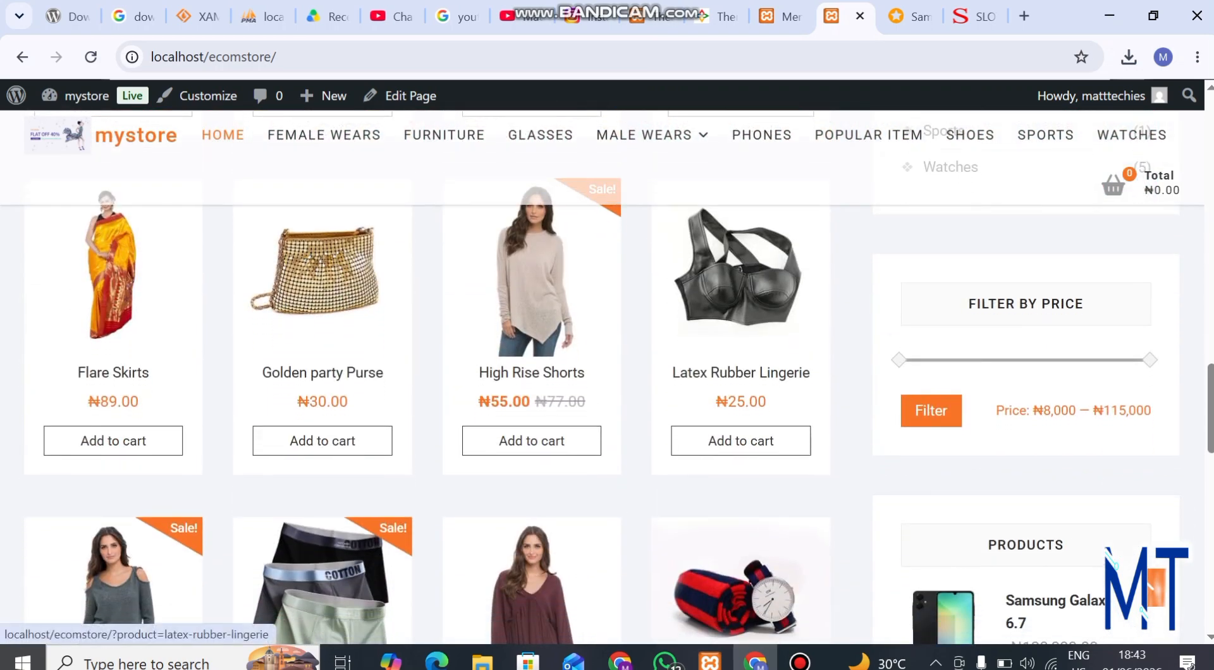
pyautogui.scroll(-3, 740, 440)
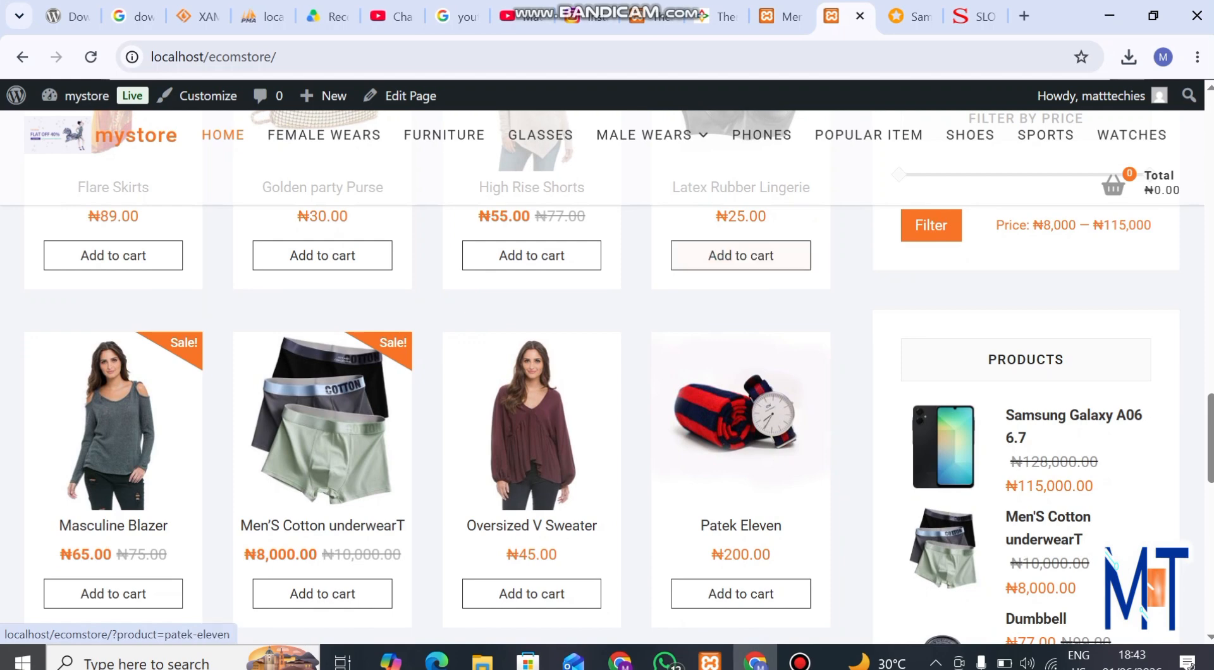
pyautogui.scroll(-3, 740, 417)
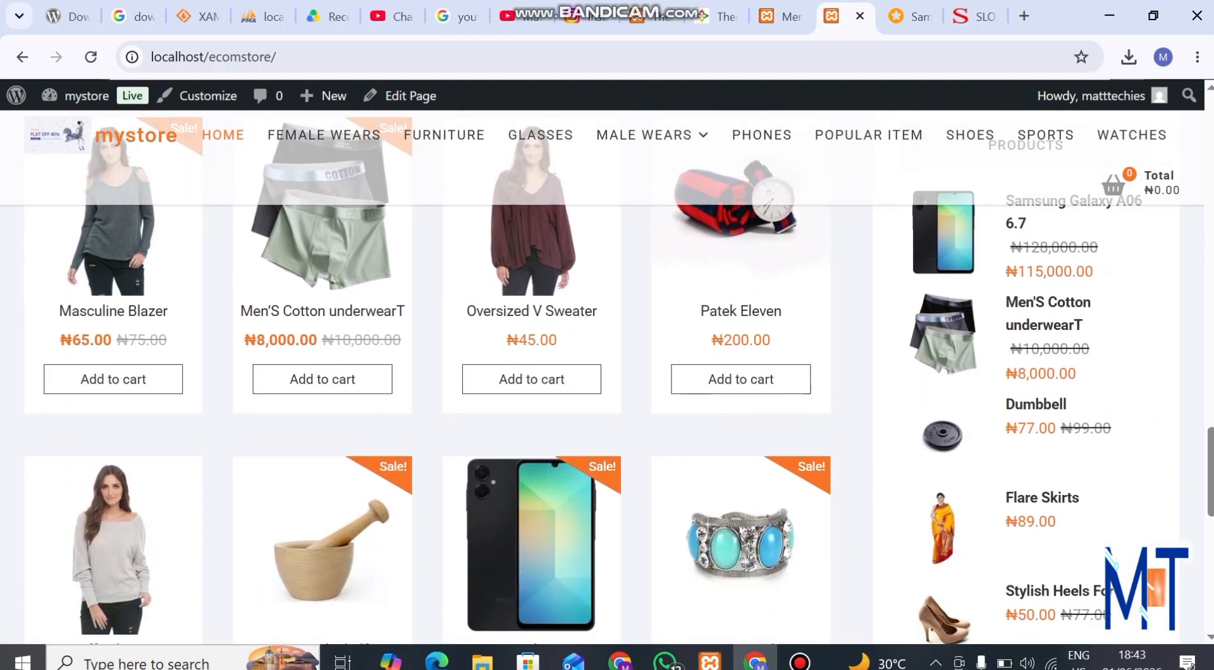